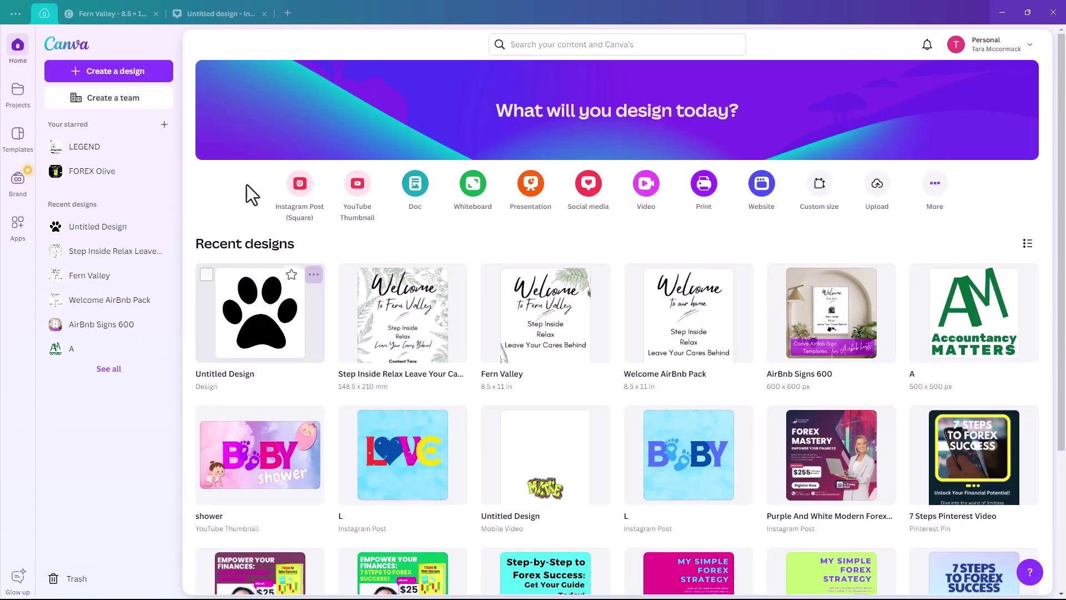
Step: Create a new blank square Instagram Post design from the Canva home page
left_click(301, 185)
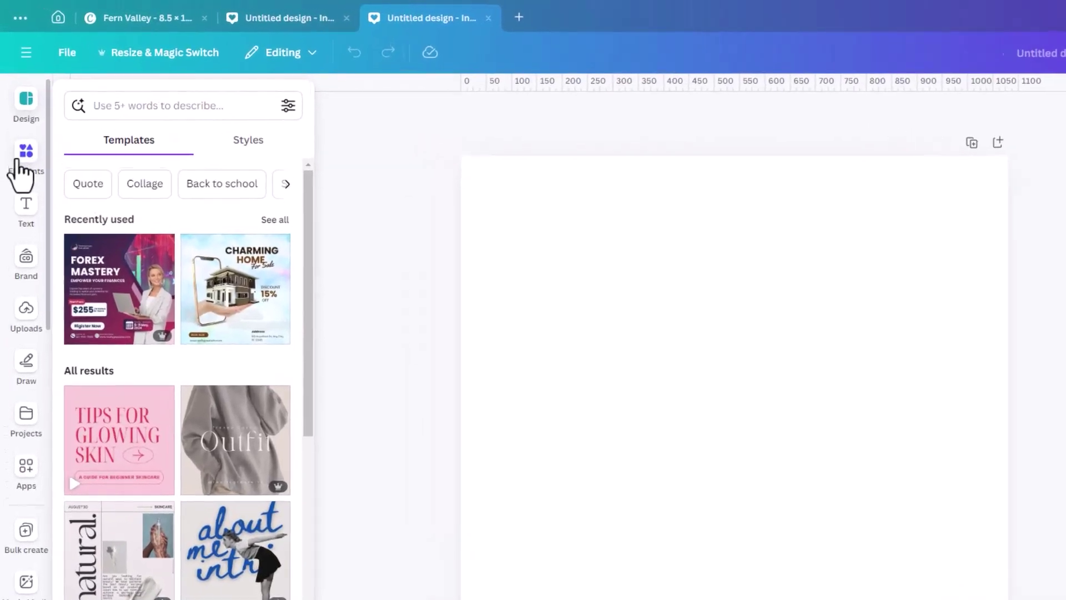
Step: Show all Frame elements and scroll down to the letter- and number-shaped frames
left_click(23, 164)
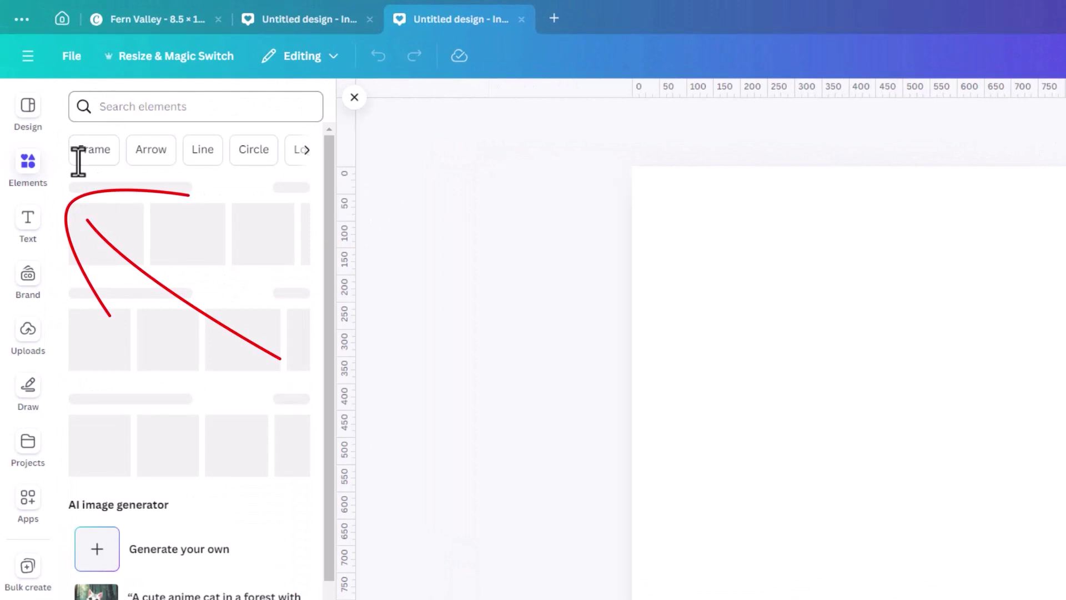
left_click(86, 155)
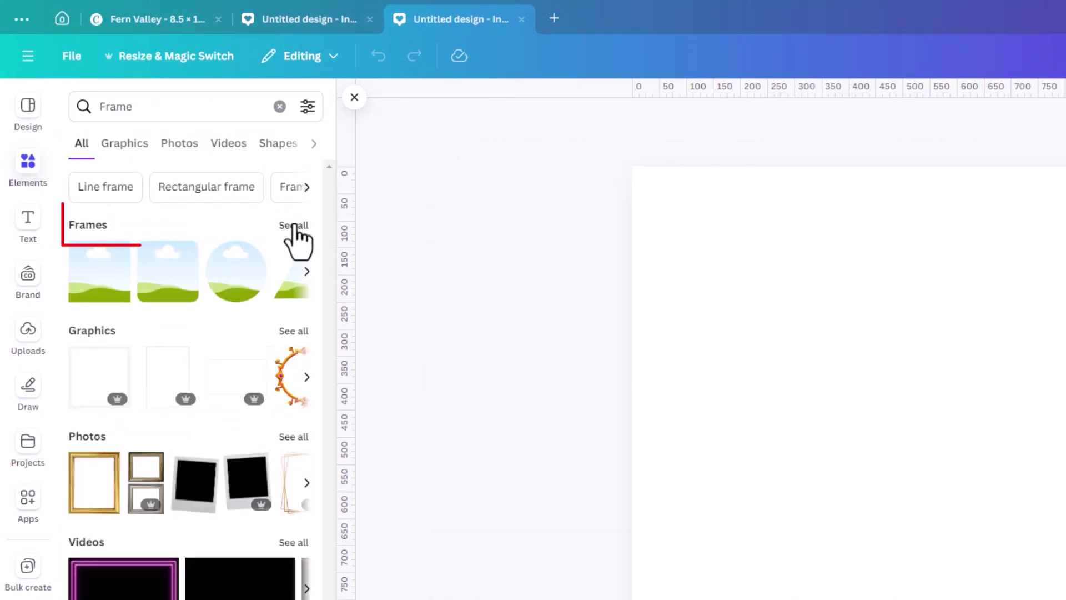
left_click(294, 225)
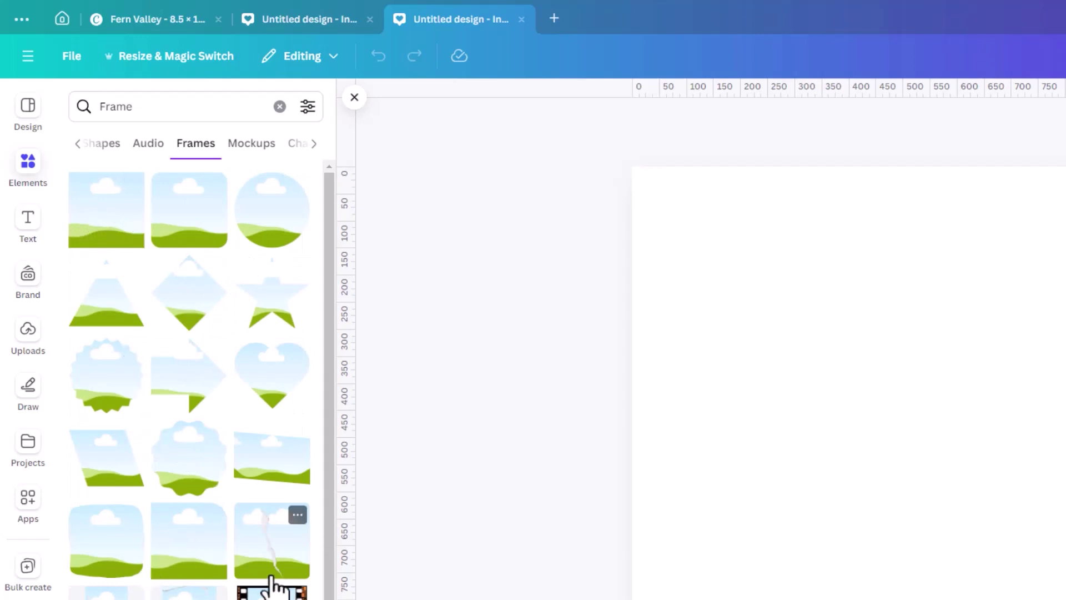
scroll(272, 586, "down", 5)
scroll(272, 586, "down", 5)
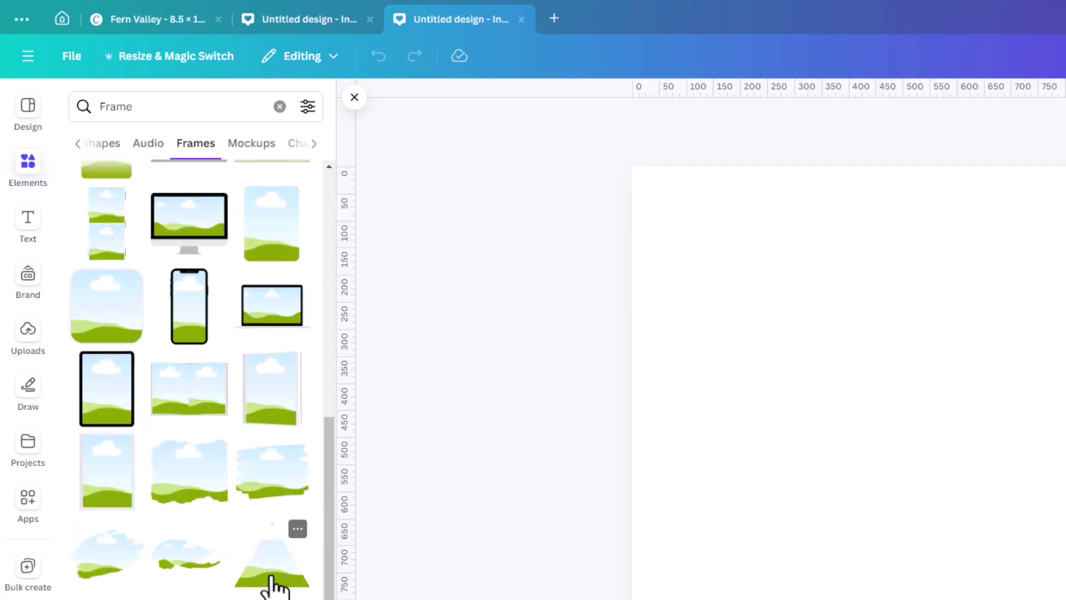
scroll(272, 586, "down", 5)
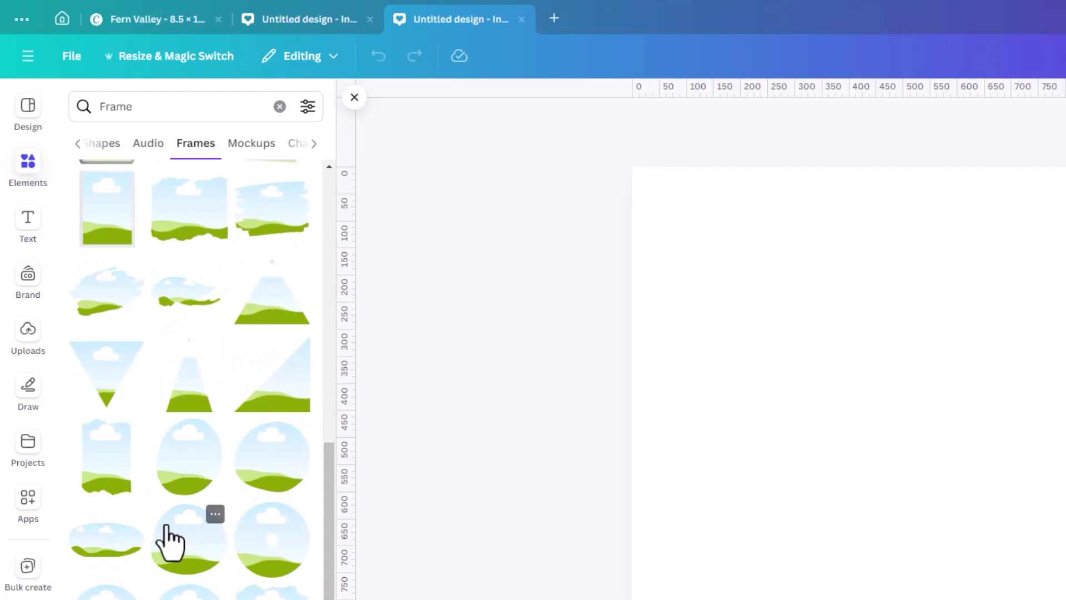
scroll(186, 535, "down", 10)
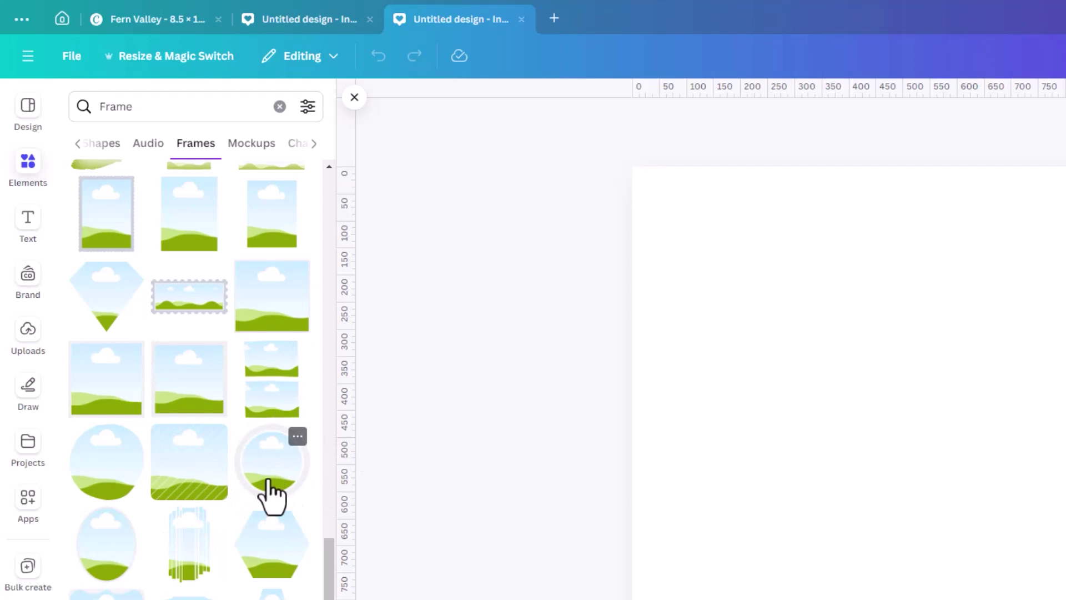
scroll(250, 547, "down", 5)
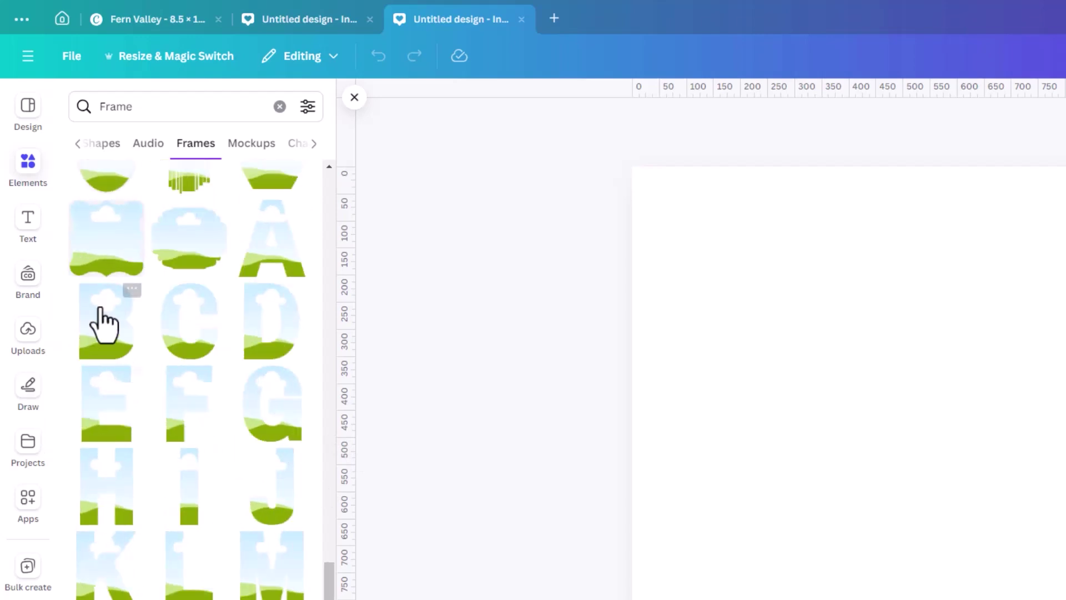
scroll(145, 578, "down", 8)
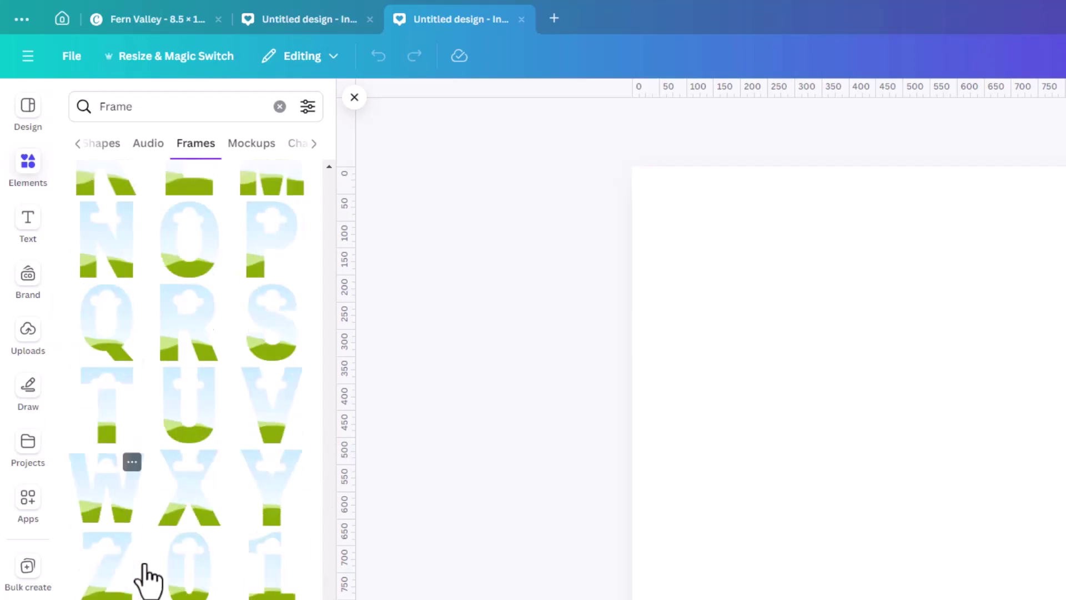
scroll(136, 572, "down", 10)
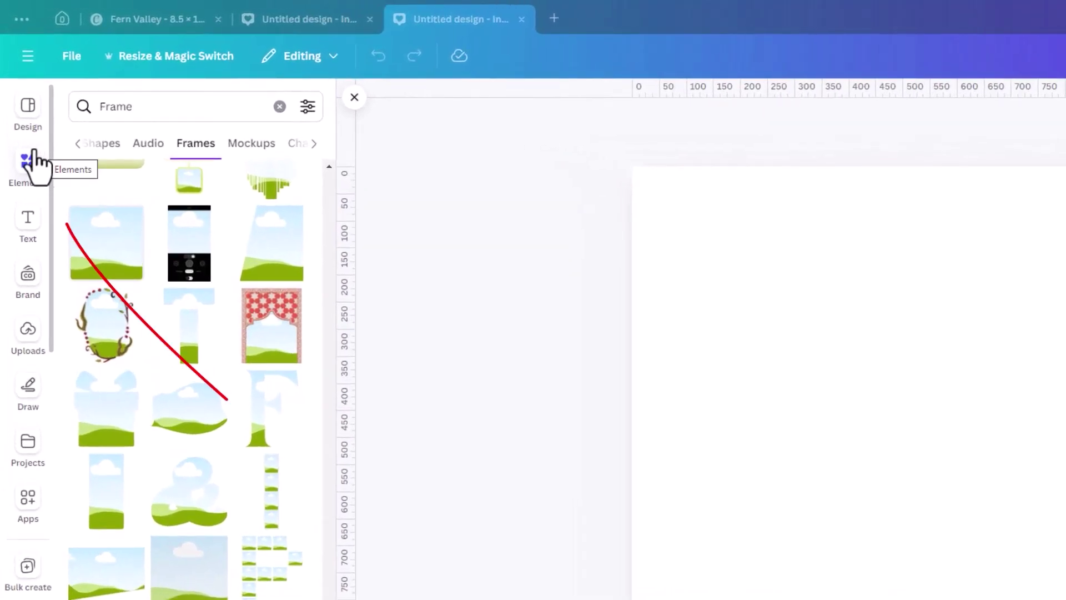
Step: Clear the Frame search and return to the Elements library
left_click(29, 169)
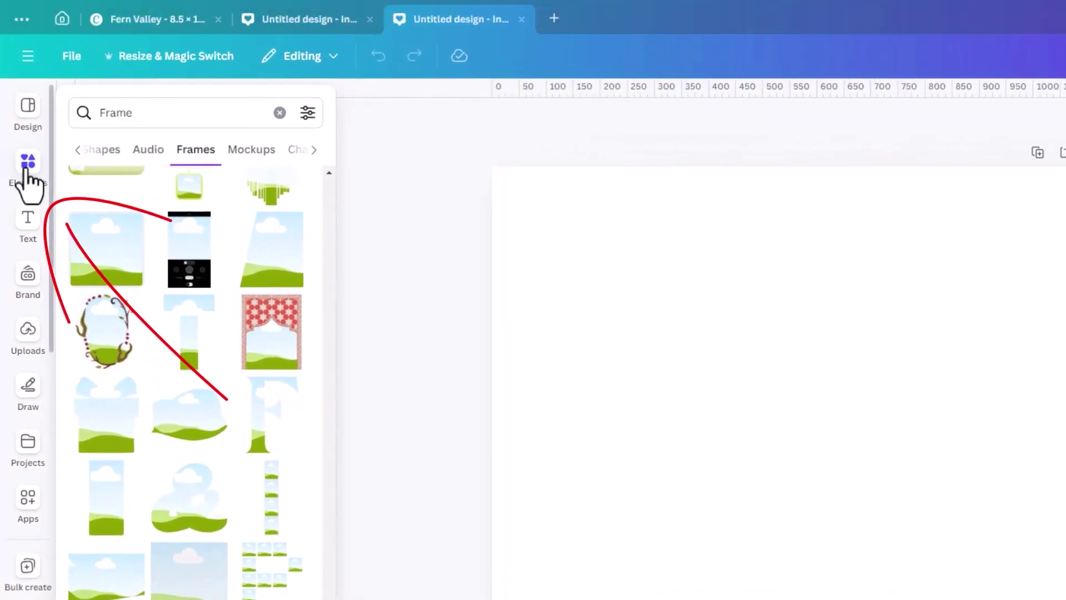
left_click(279, 113)
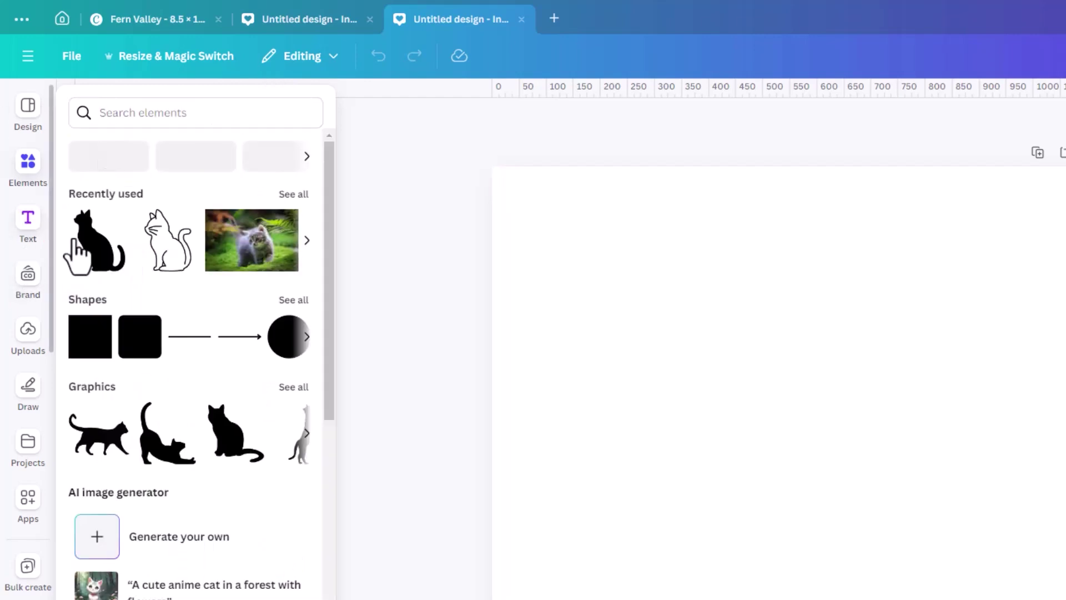
left_click(28, 220)
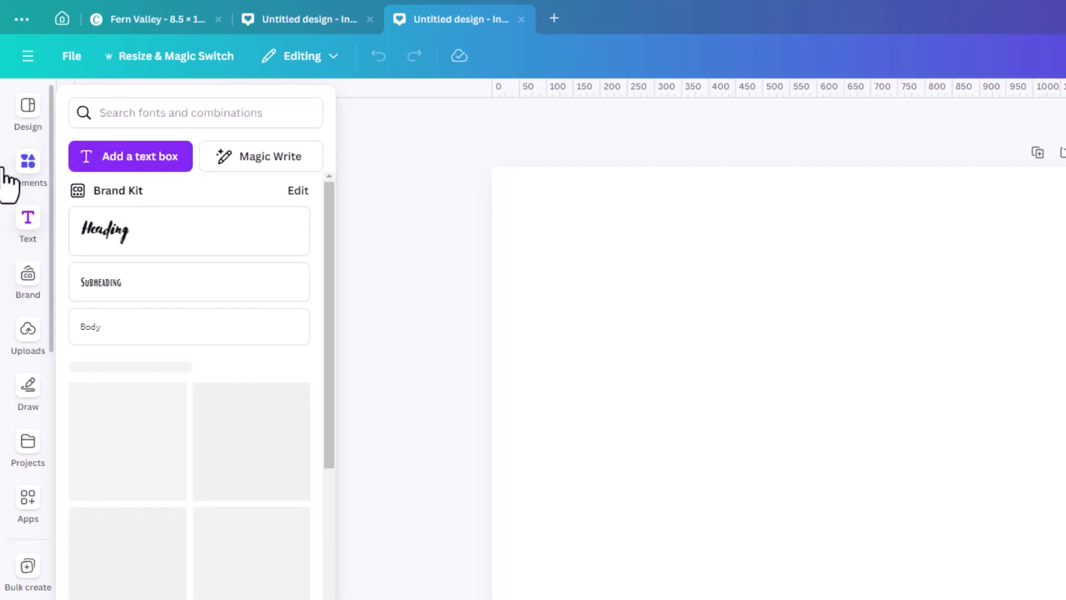
left_click(28, 167)
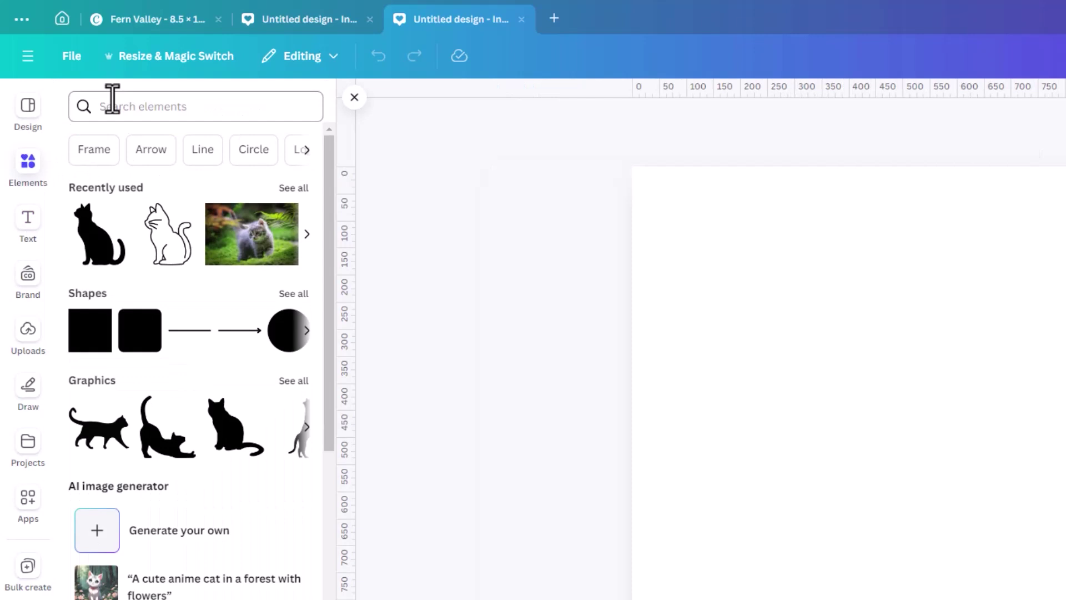
Step: Add the black sitting-cat graphic from Recently used, enlarge it and centre it on the page
left_click(97, 250)
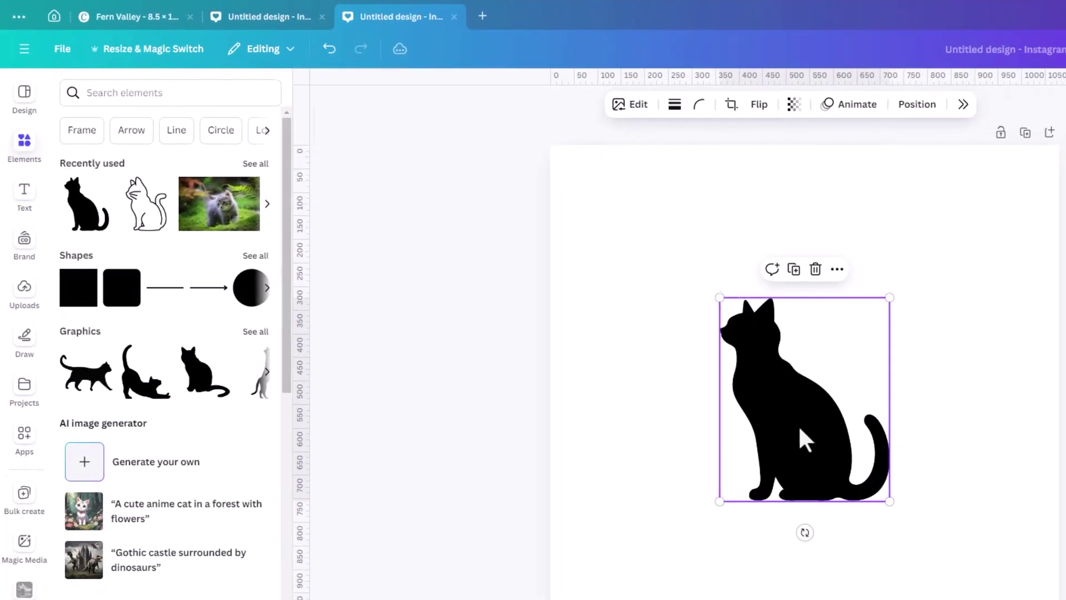
left_click_drag(805, 439, 615, 284)
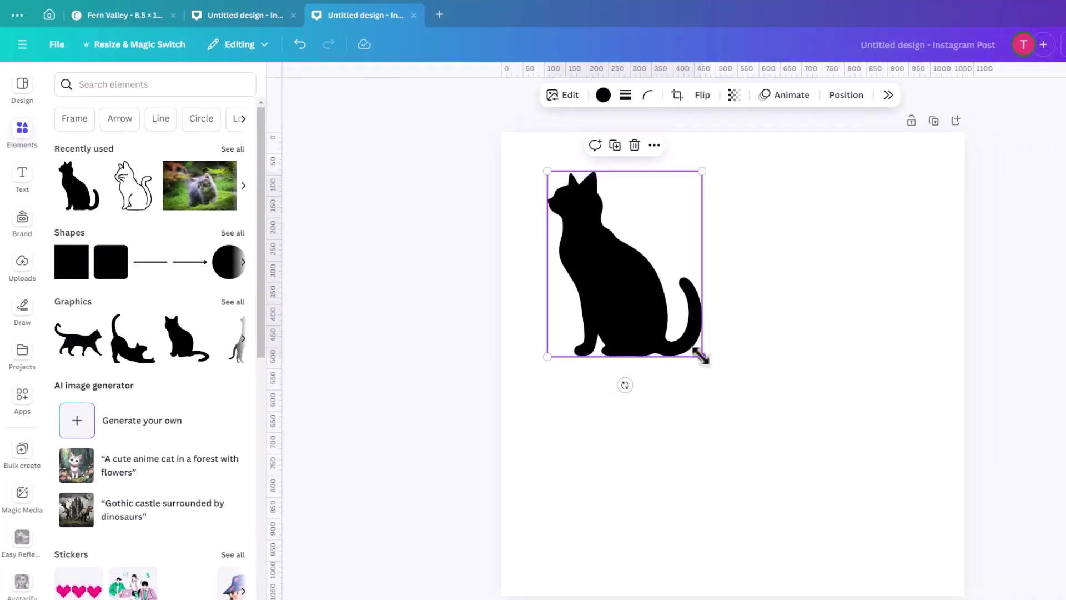
left_click_drag(701, 357, 901, 538)
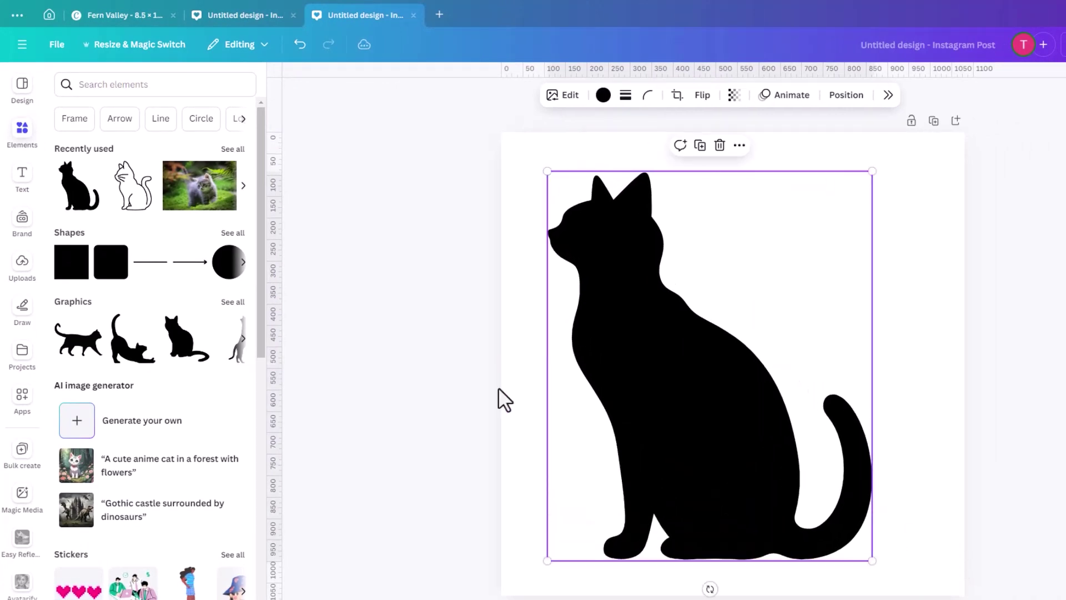
left_click_drag(676, 405, 700, 383)
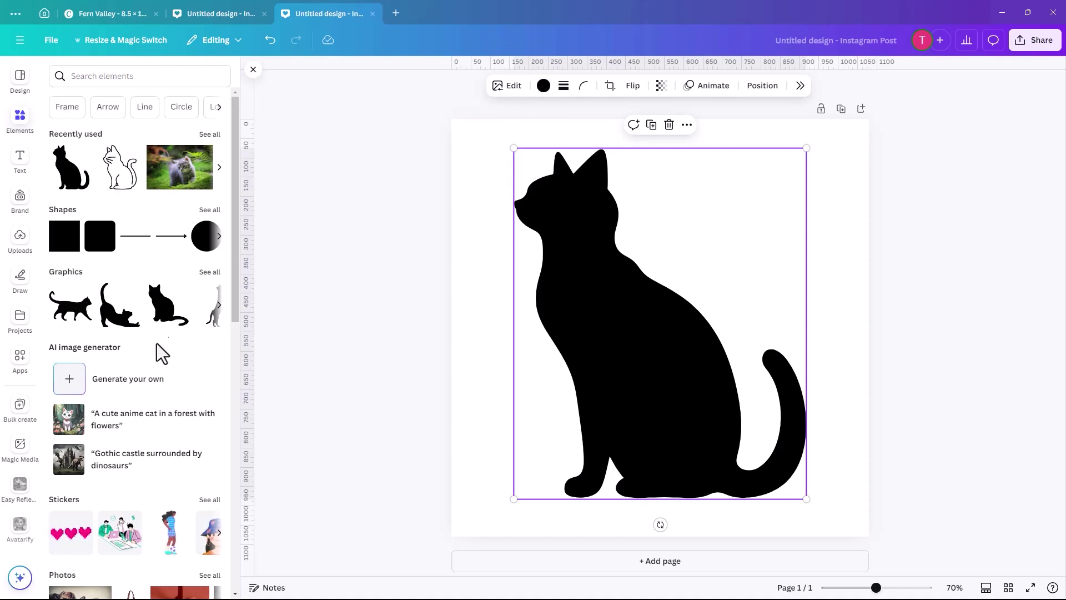
Step: Search Graphics for 'kitty' and add an orange kitten at the page's upper right
left_click(205, 273)
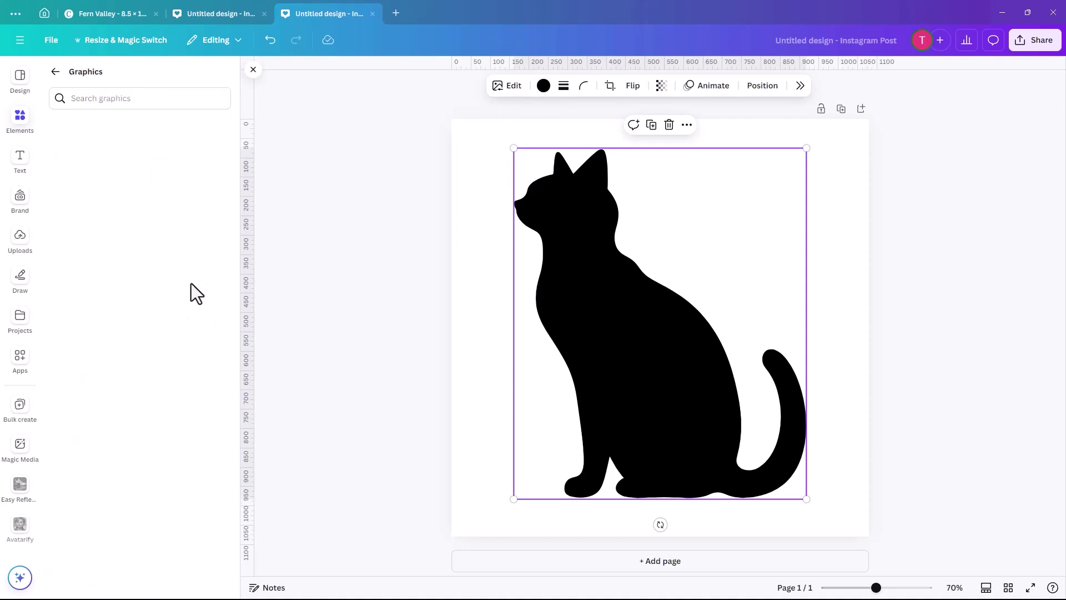
type("kitty")
key("Return")
left_click(97, 319)
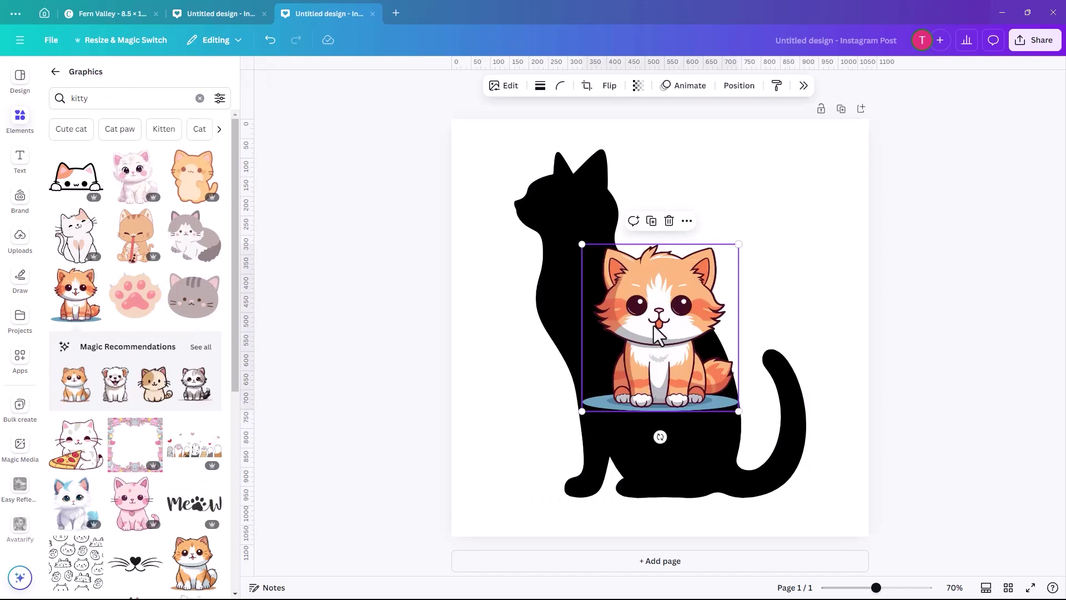
left_click_drag(654, 325, 739, 231)
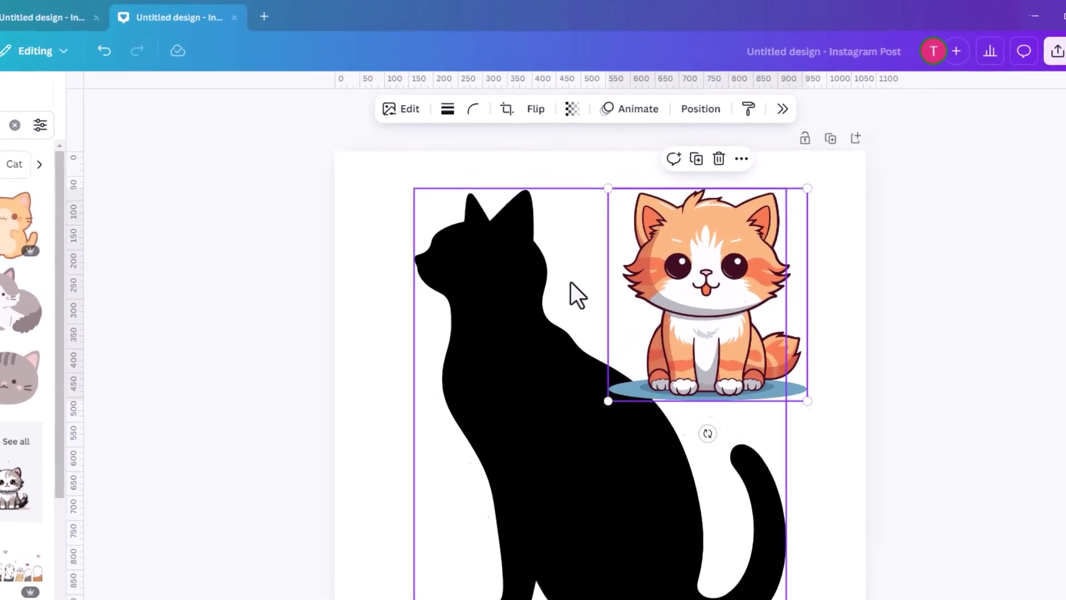
Step: Recolour the black cat silhouette red, then change it back to black
left_click(509, 261)
left_click(709, 253)
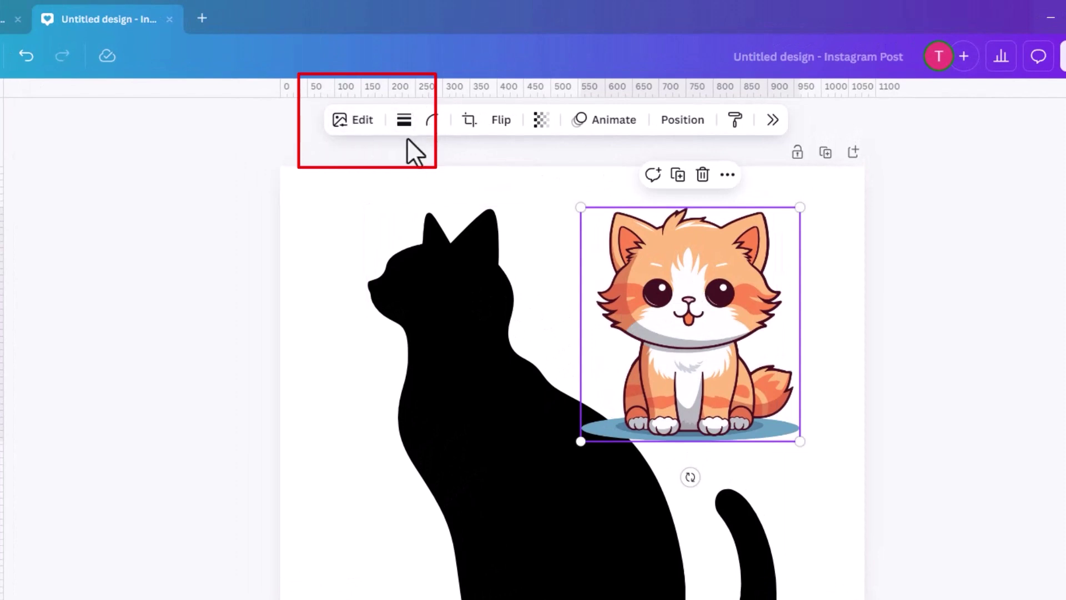
left_click(482, 299)
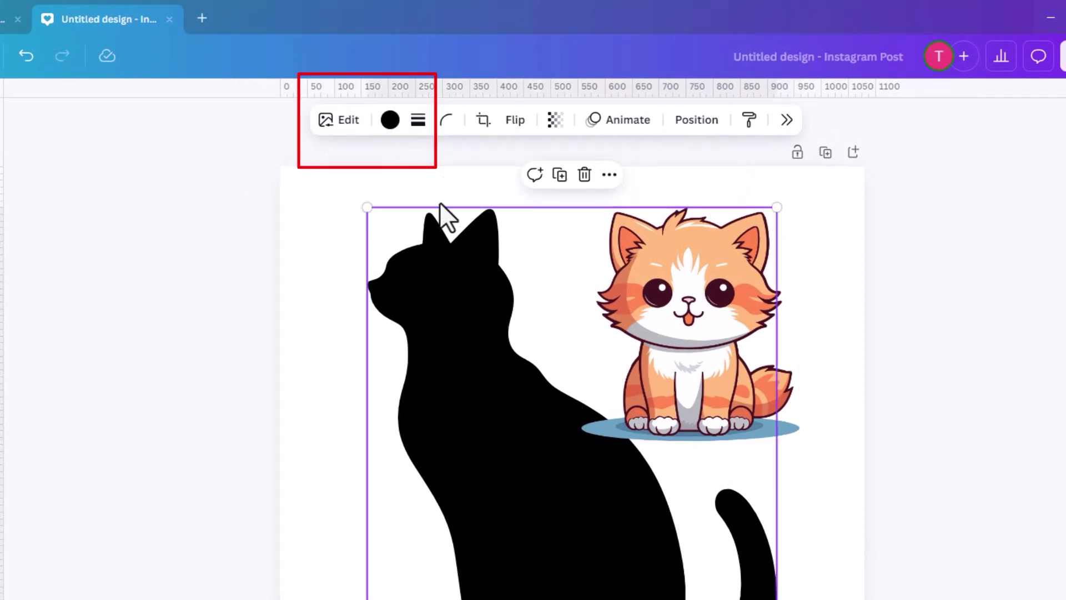
left_click(390, 123)
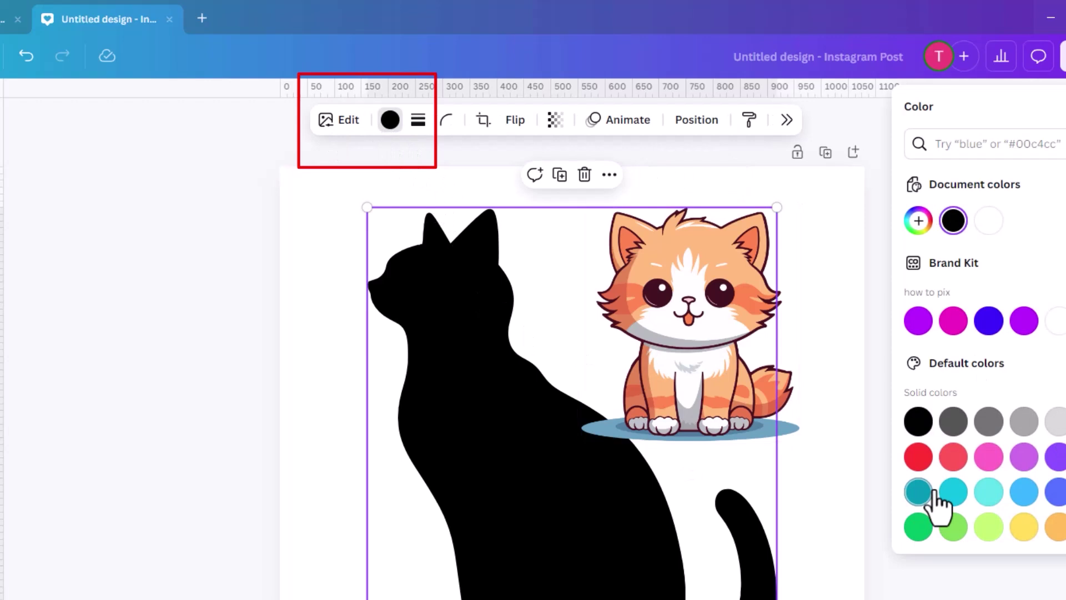
left_click(919, 457)
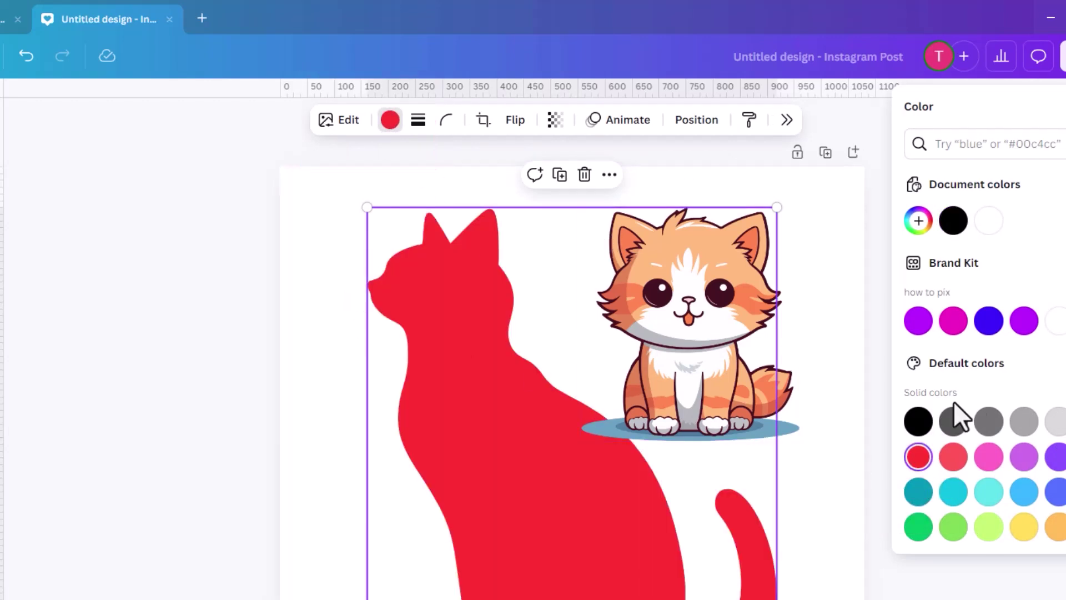
left_click(919, 422)
Step: Enlarge the orange kitten over the silhouette, then delete the kitten
left_click(660, 251)
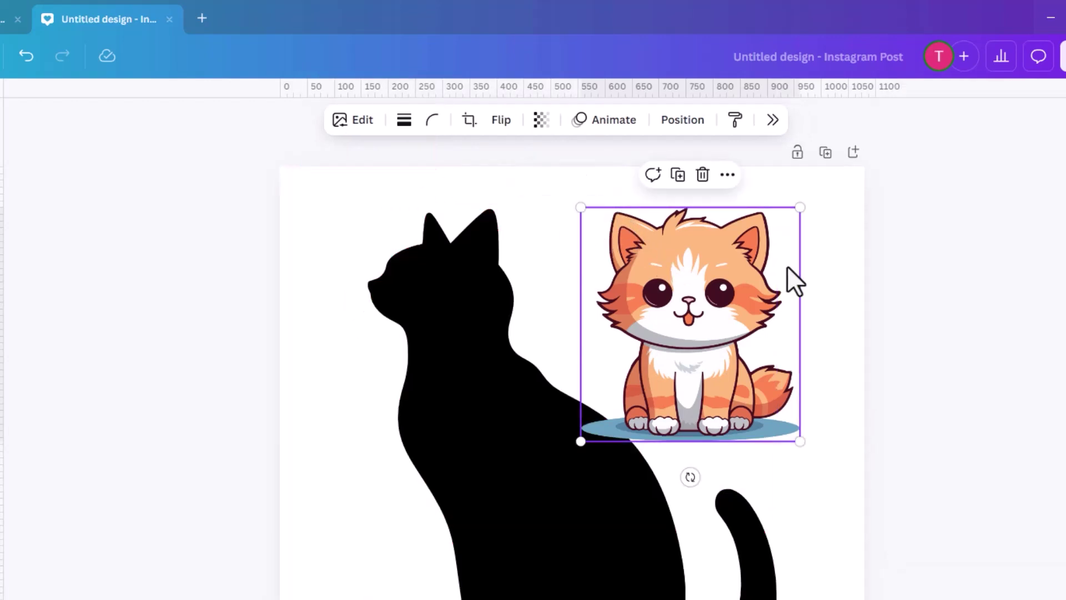
left_click_drag(581, 440, 363, 599)
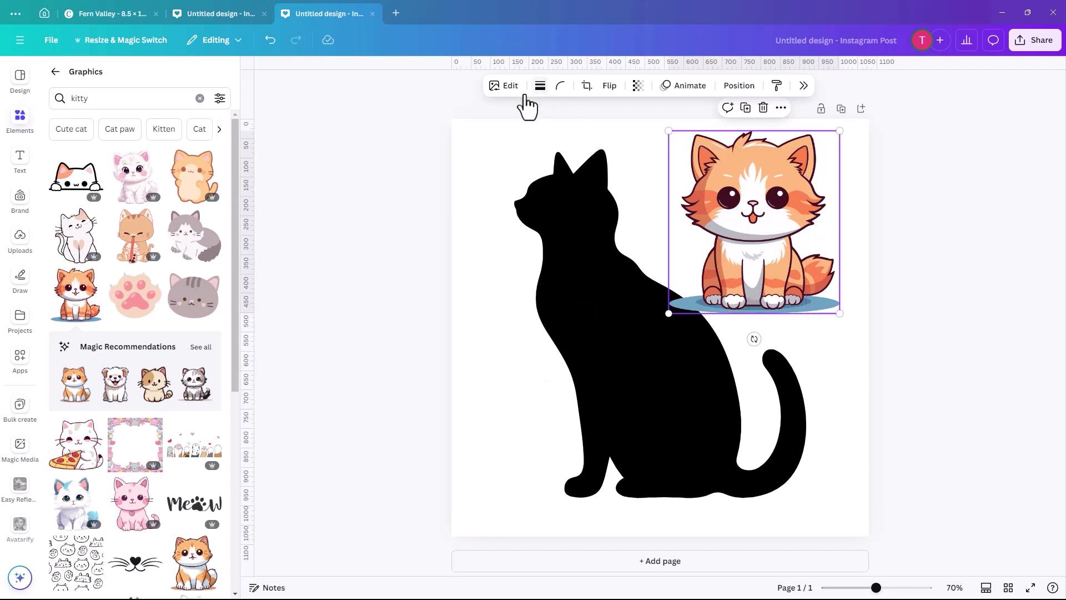
left_click(564, 177)
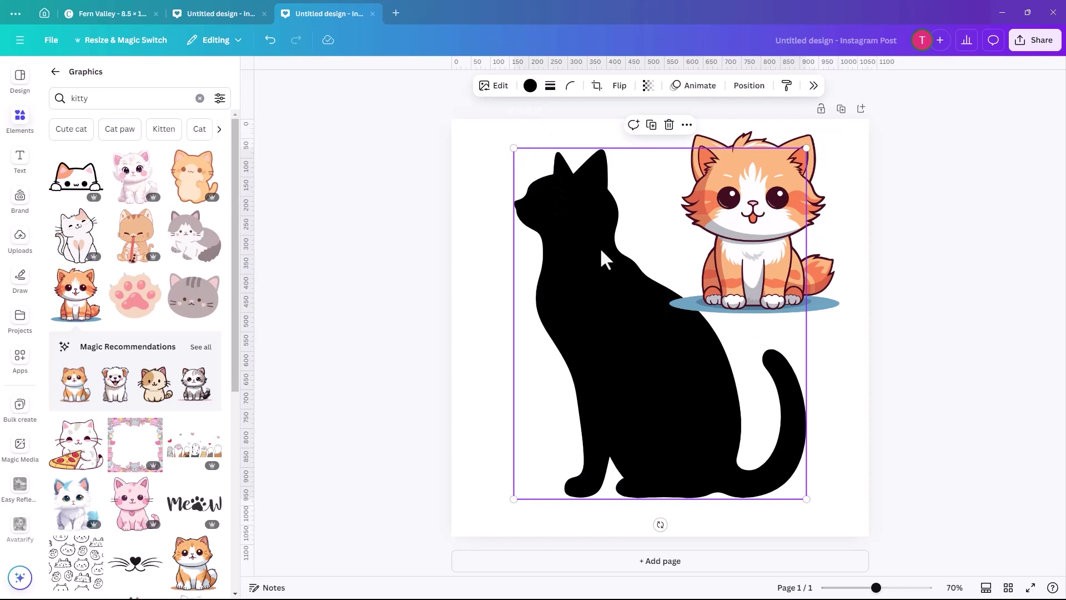
left_click(814, 143)
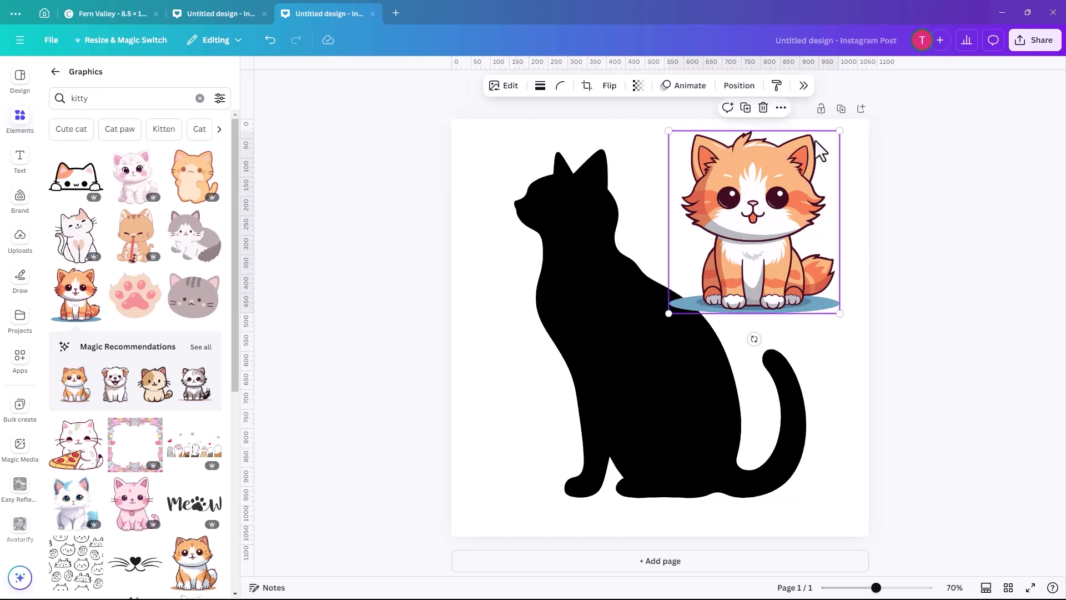
key("Delete")
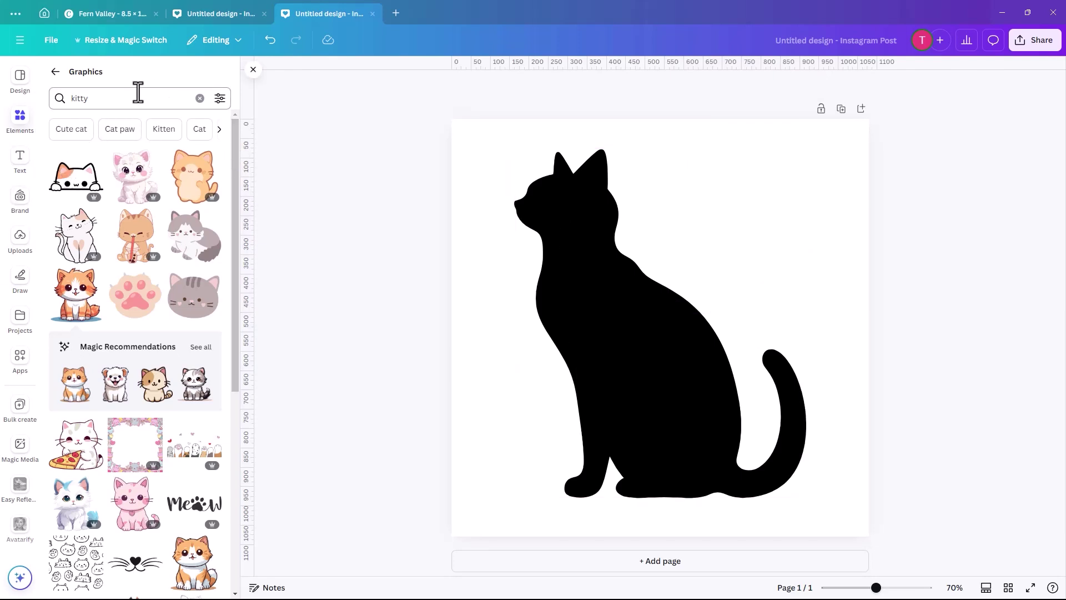
Step: Delete the black cat silhouette from the page
left_click(55, 72)
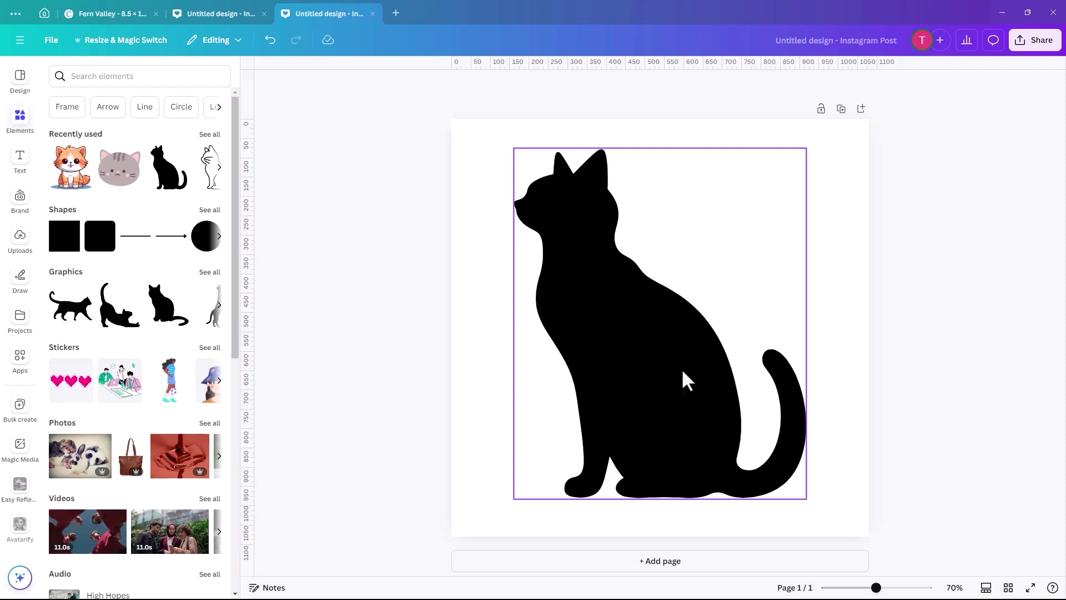
left_click(586, 327)
key("Delete")
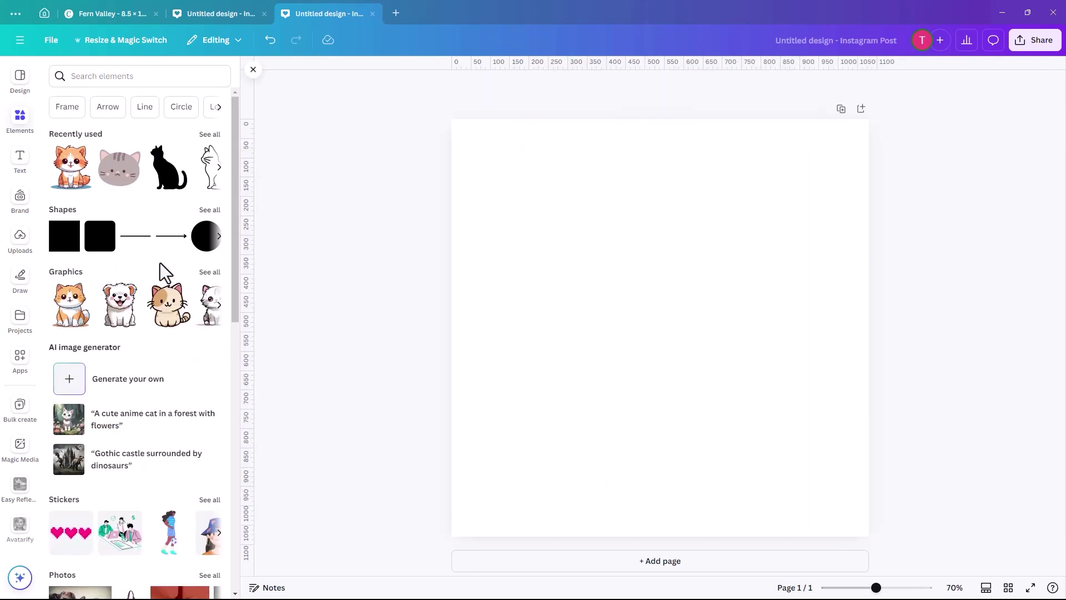
Step: Search 'kitty' outline graphics and add the cat-head outline, enlarged to fill most of the page
left_click(145, 80)
type("kitty")
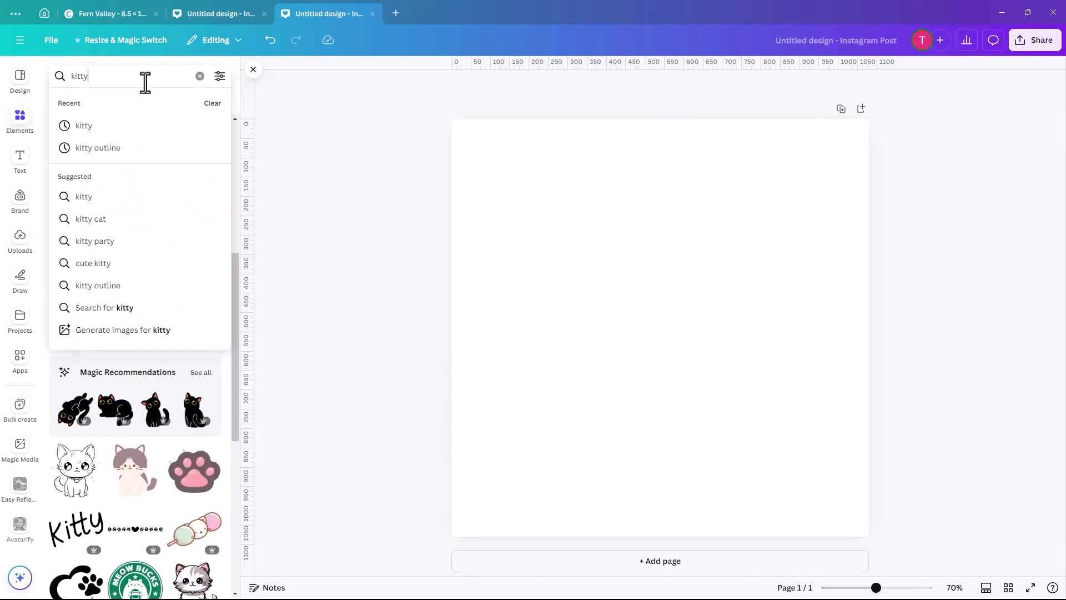
left_click(110, 148)
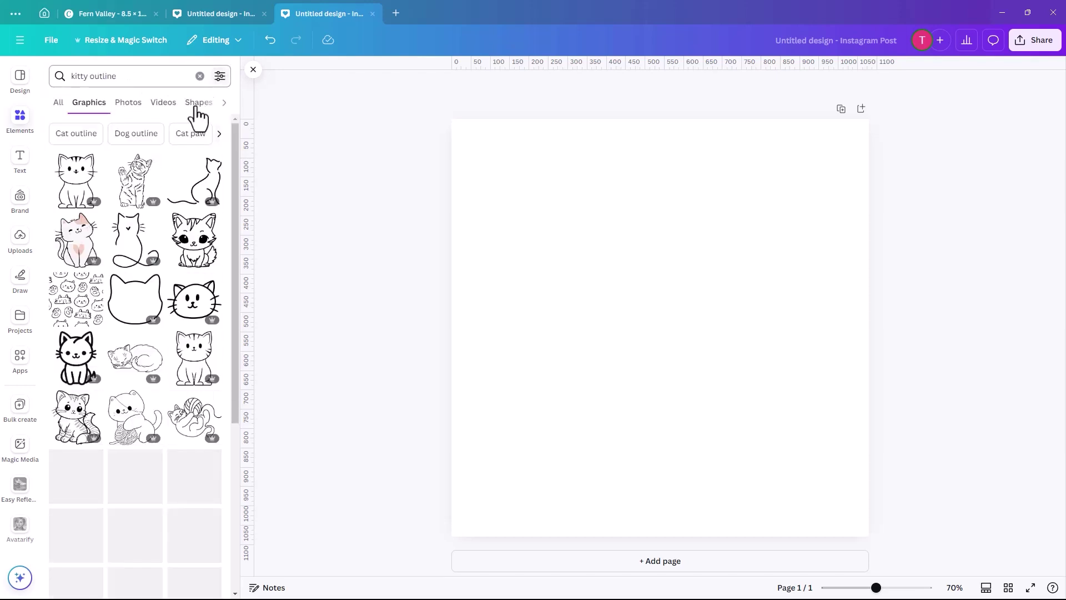
left_click(146, 298)
left_click_drag(628, 357, 552, 258)
left_click_drag(670, 318, 817, 477)
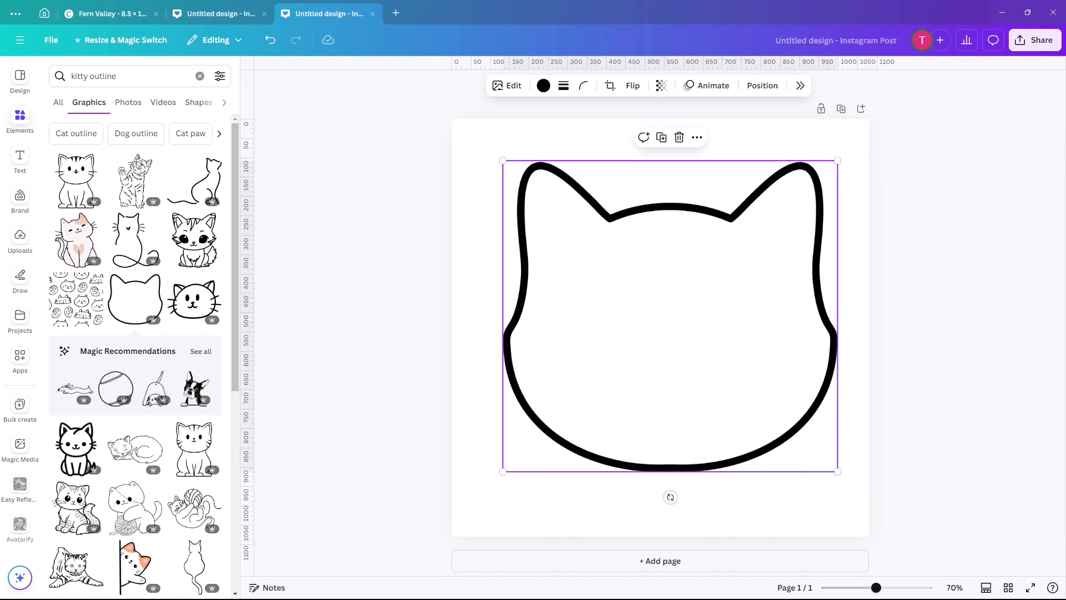
Step: Attempt an SVG download with transparent background; it fails on the premium graphic
left_click(1037, 39)
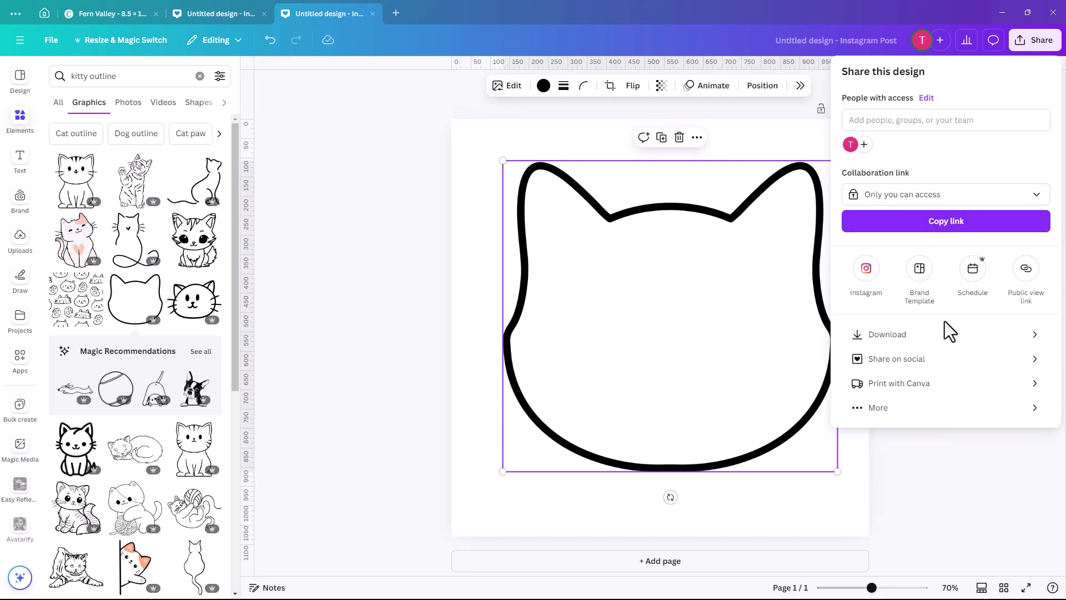
left_click(904, 338)
left_click(847, 194)
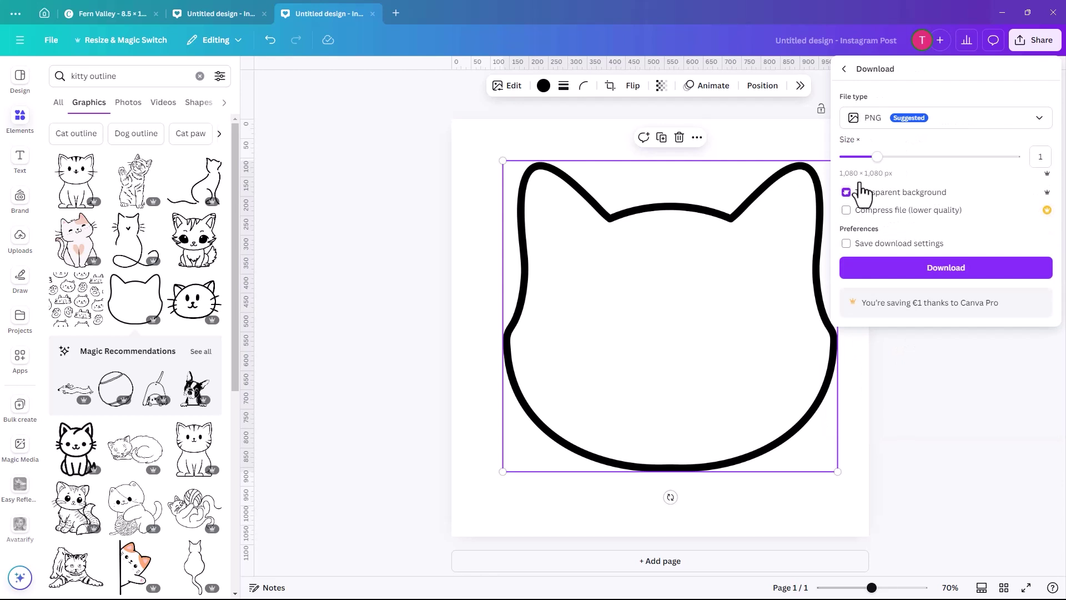
left_click(889, 118)
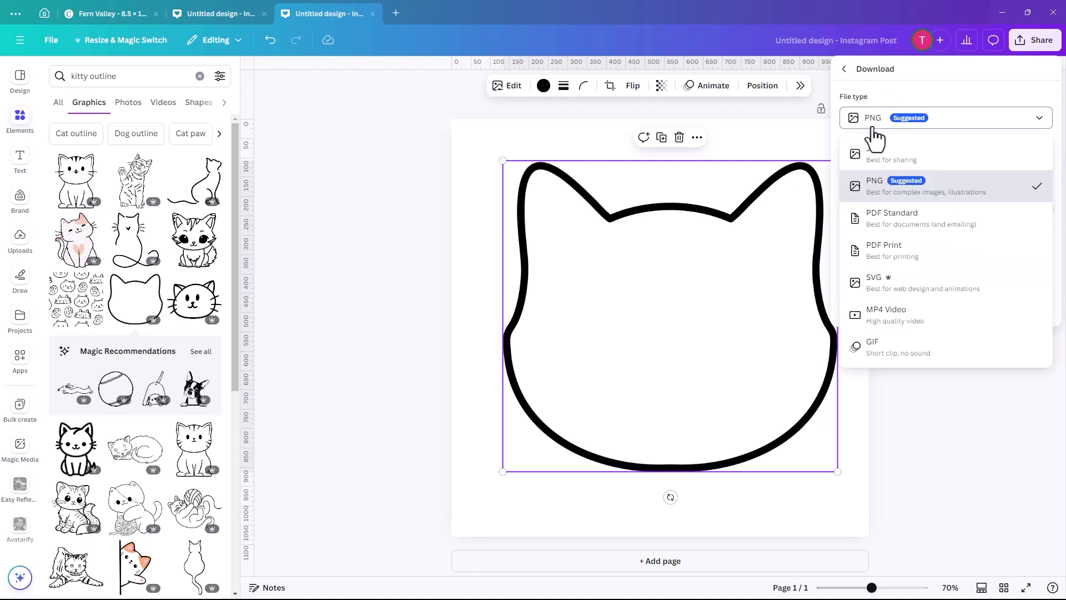
left_click(882, 289)
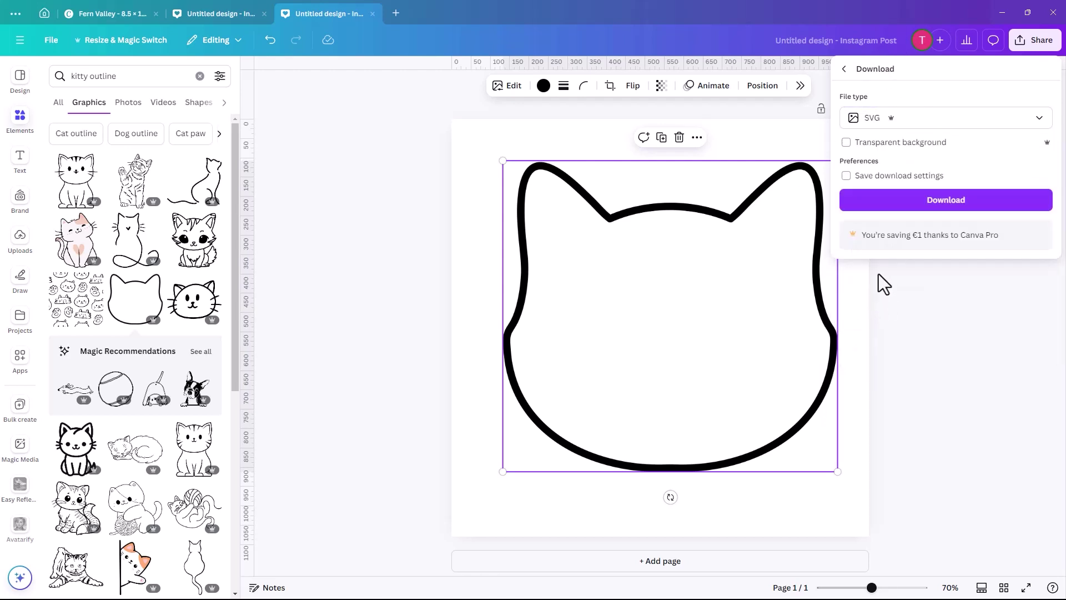
left_click(914, 201)
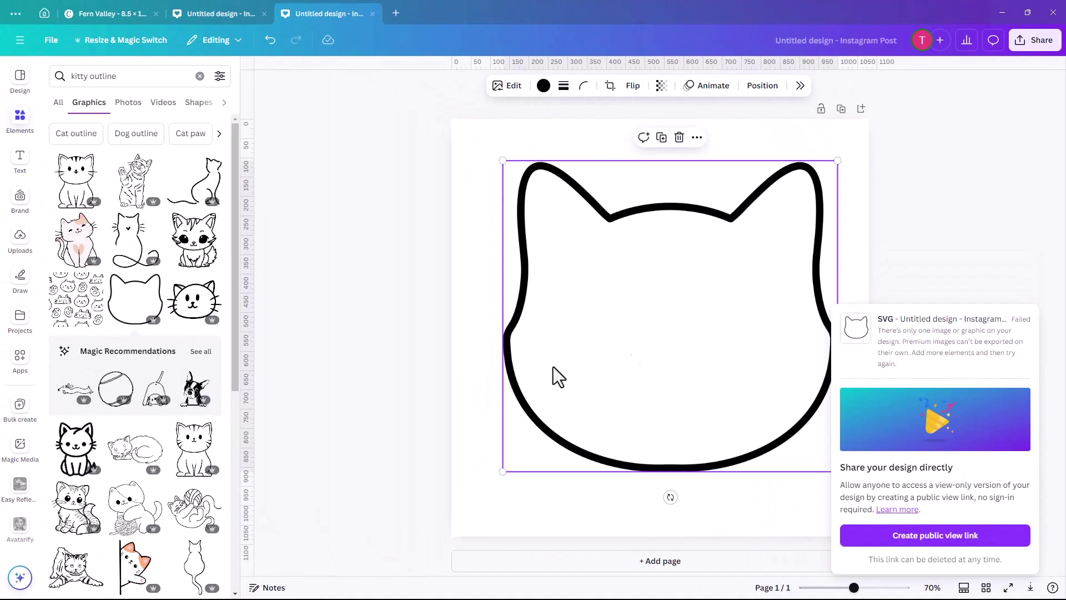
Step: Dismiss the failed-download notice and delete the cat-head outline
left_click(846, 220)
left_click(634, 311)
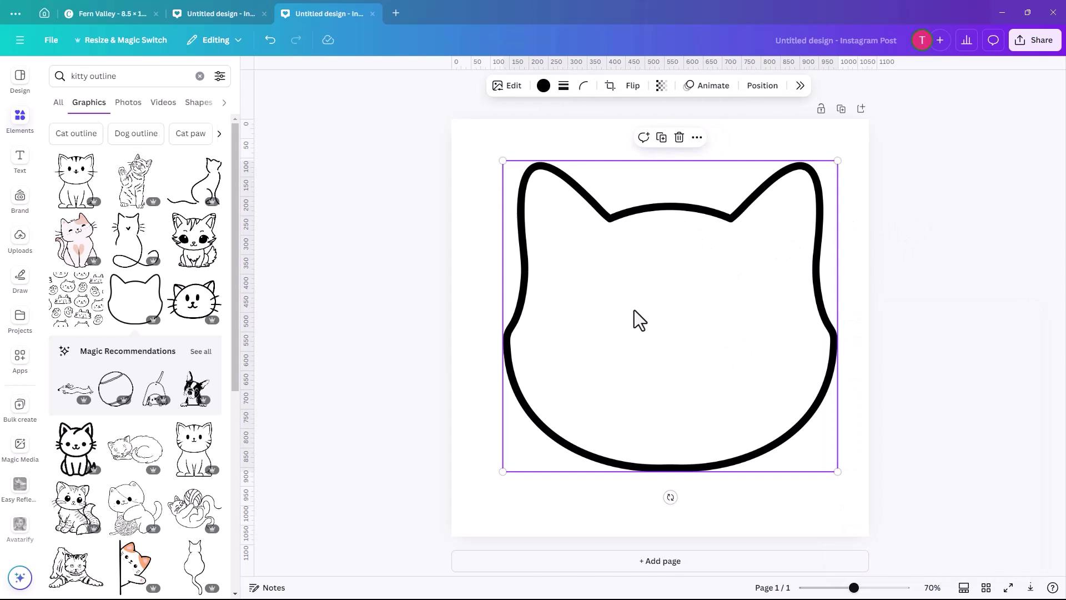
key("Delete")
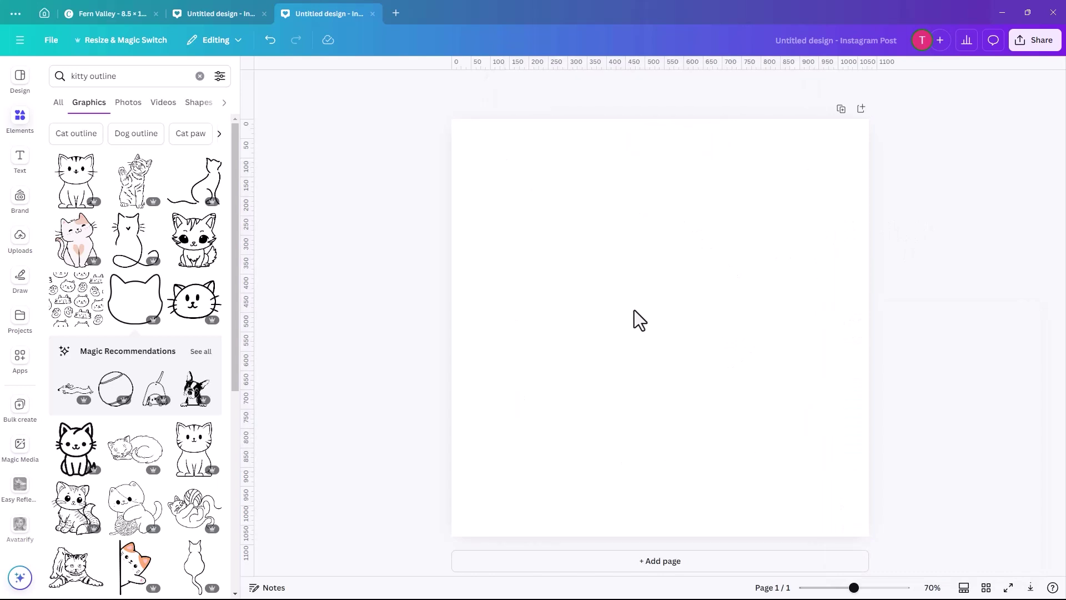
Step: Add the black cat silhouette from Recently used, enlarge it and centre it on the page
left_click(59, 103)
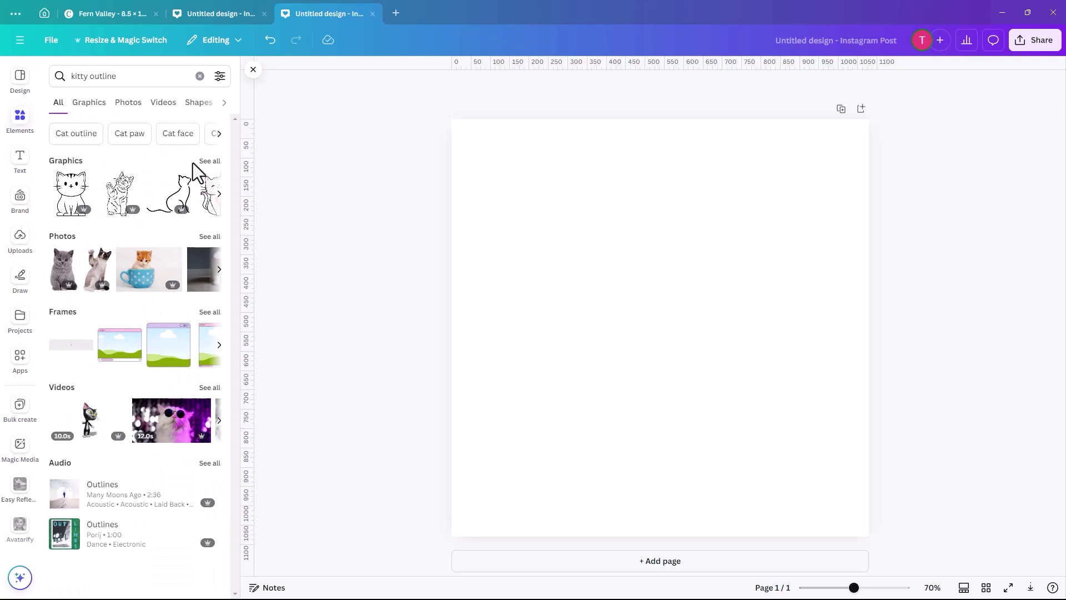
left_click(198, 77)
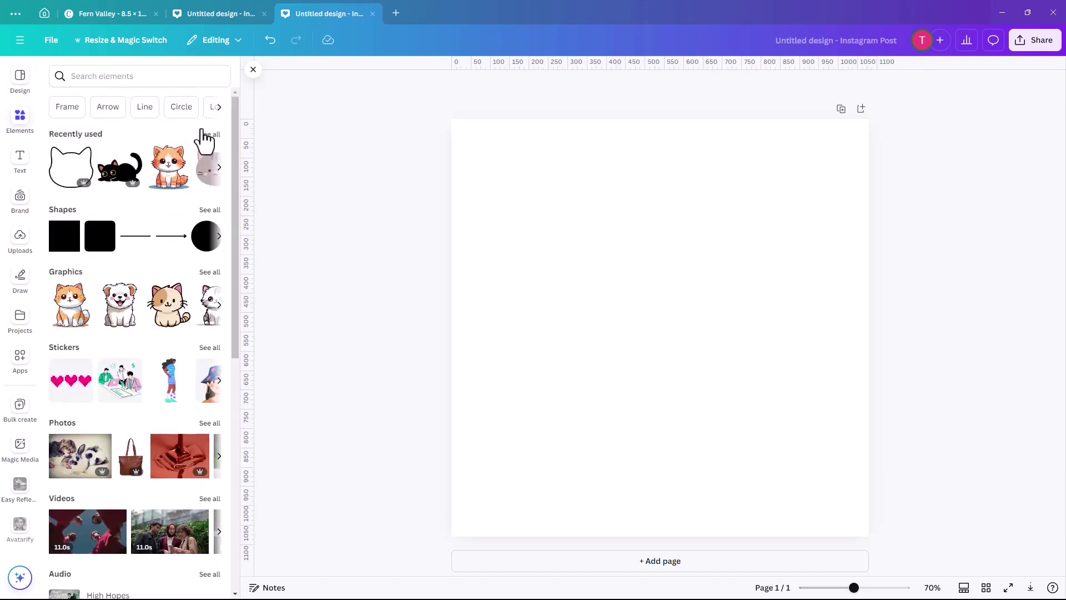
left_click(209, 135)
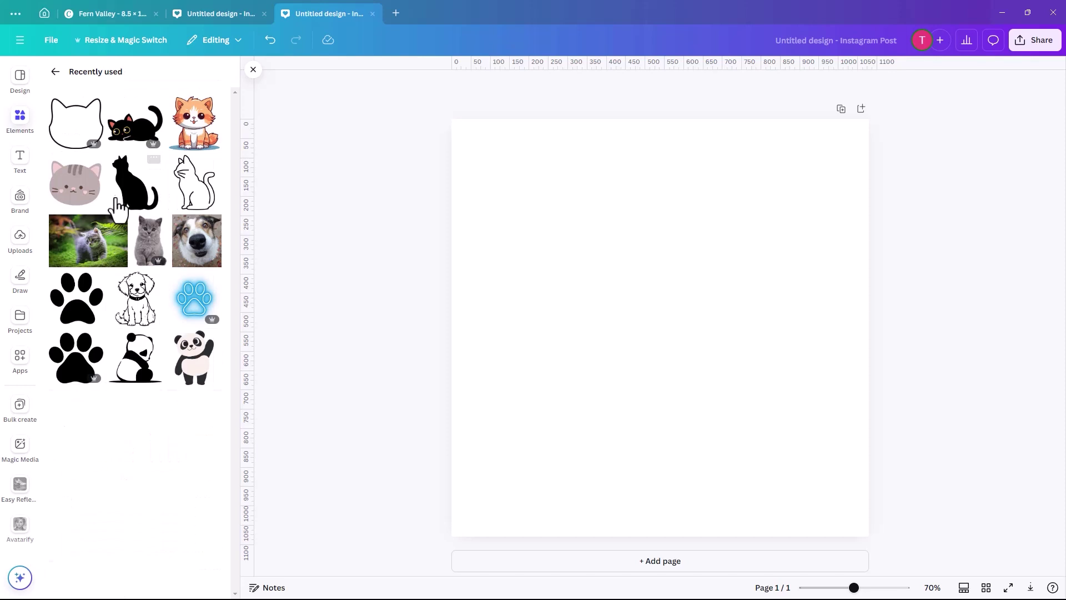
left_click(133, 196)
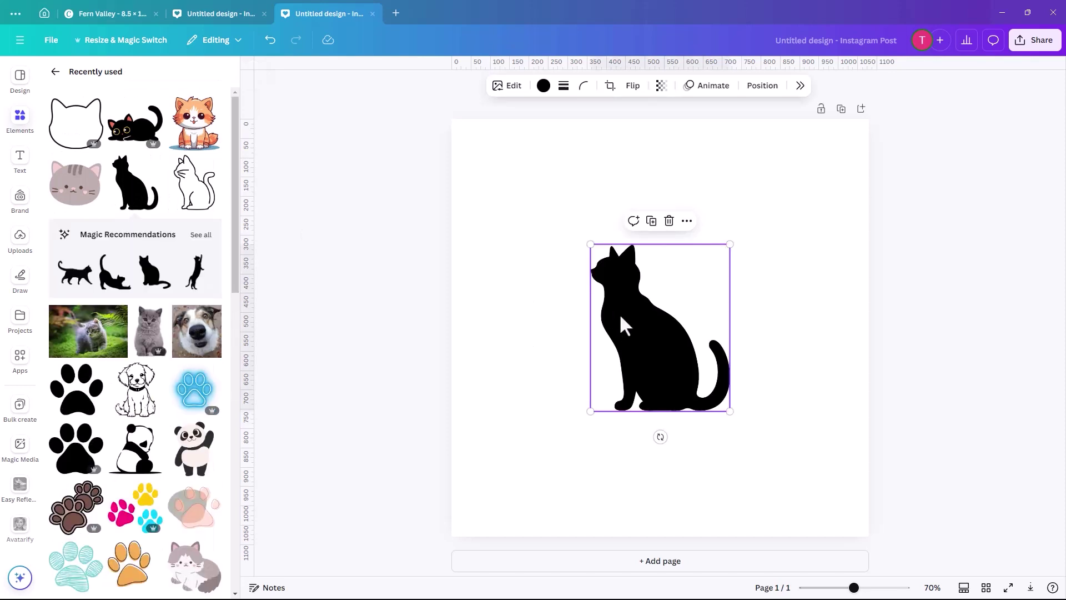
left_click_drag(625, 325, 532, 238)
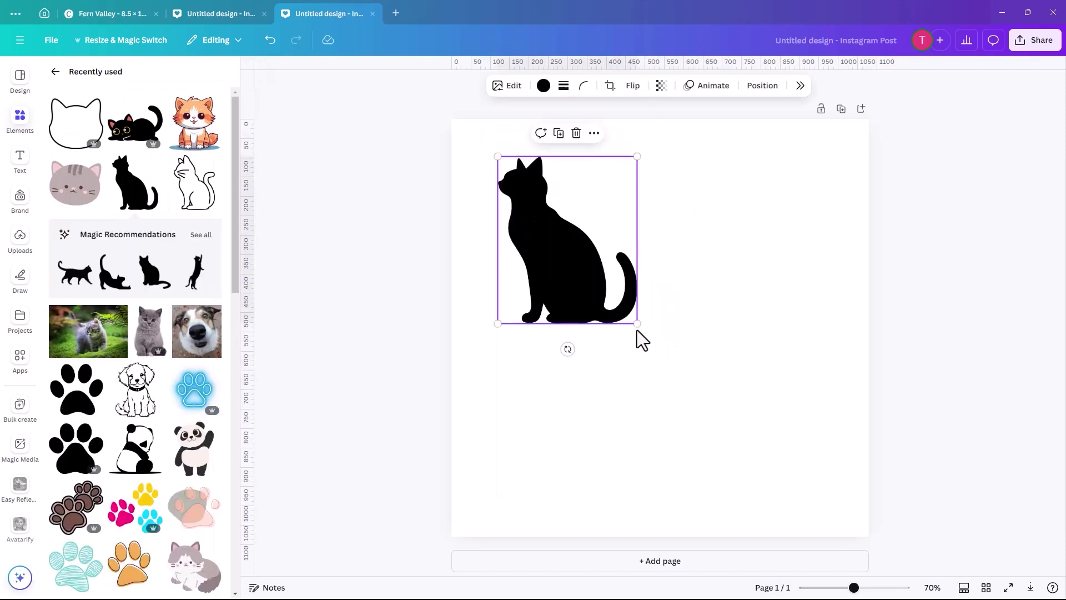
left_click_drag(637, 324, 780, 493)
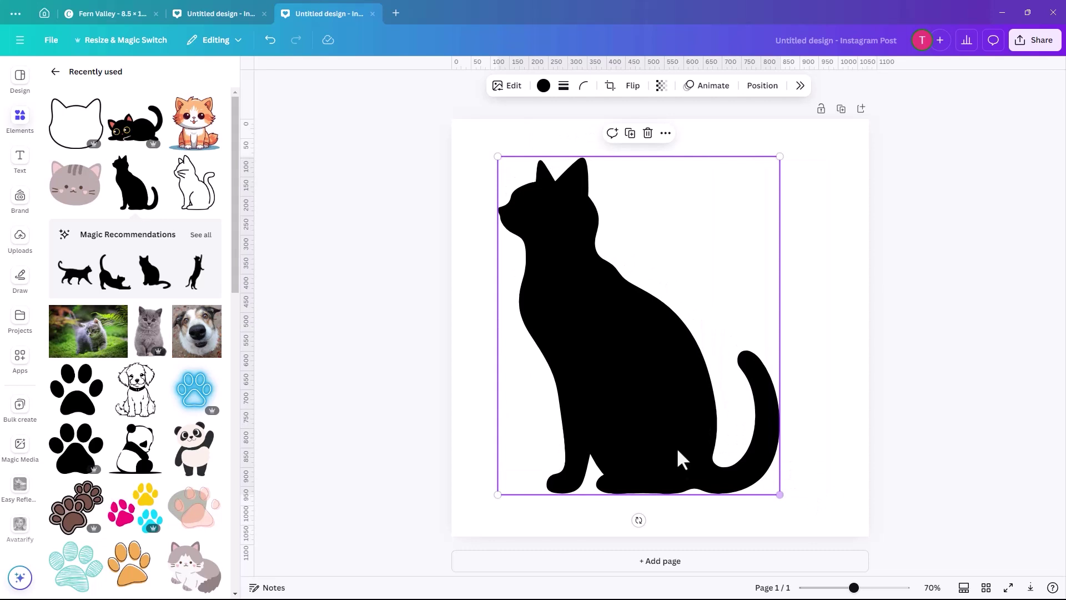
left_click_drag(647, 435, 656, 437)
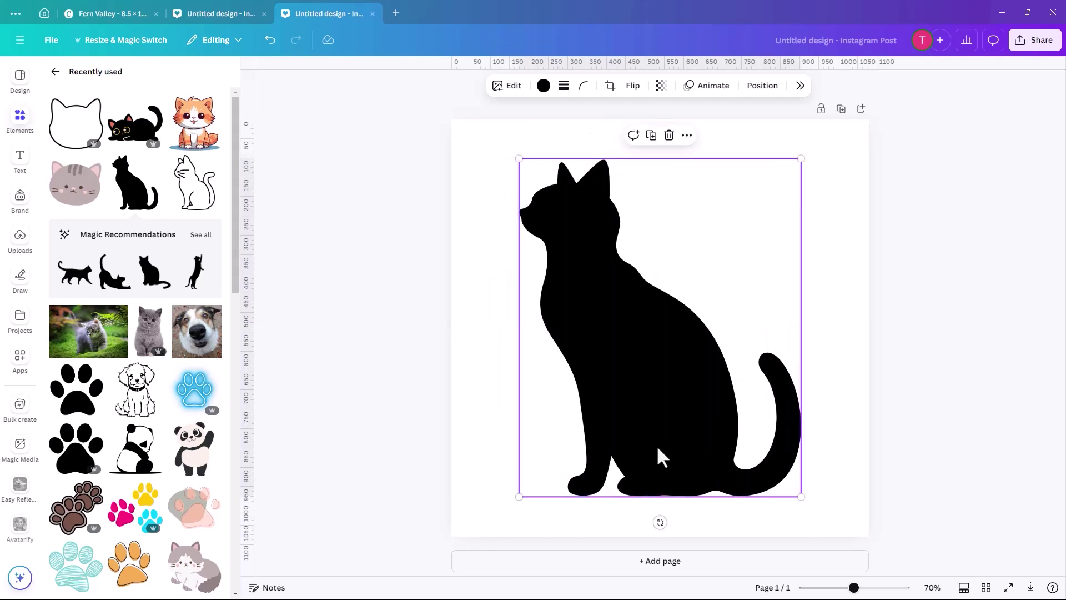
Step: Download the black cat design as an SVG with a transparent background
left_click(1034, 42)
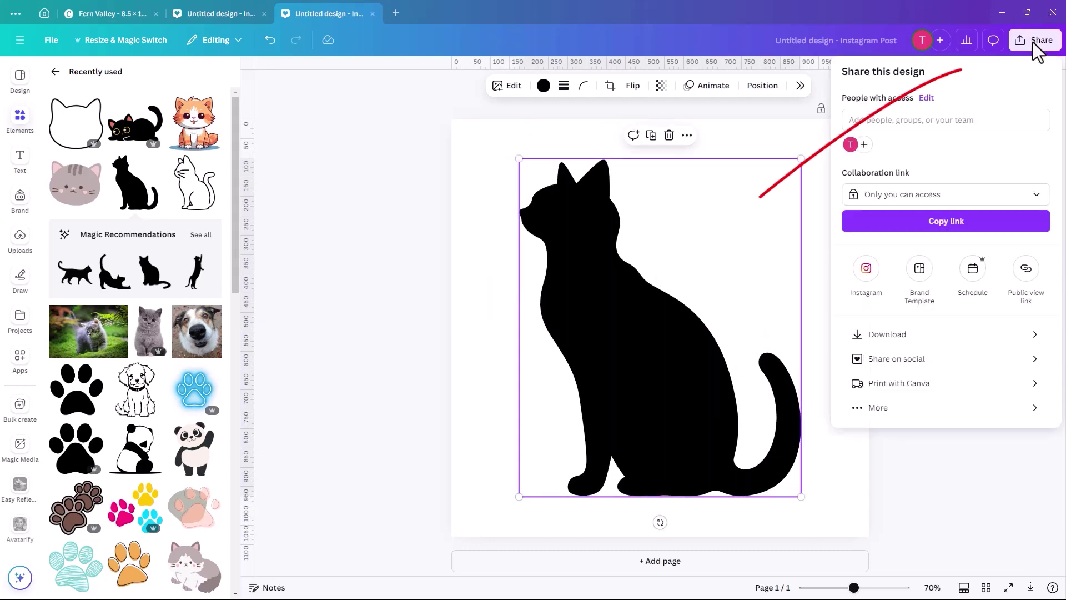
left_click(882, 340)
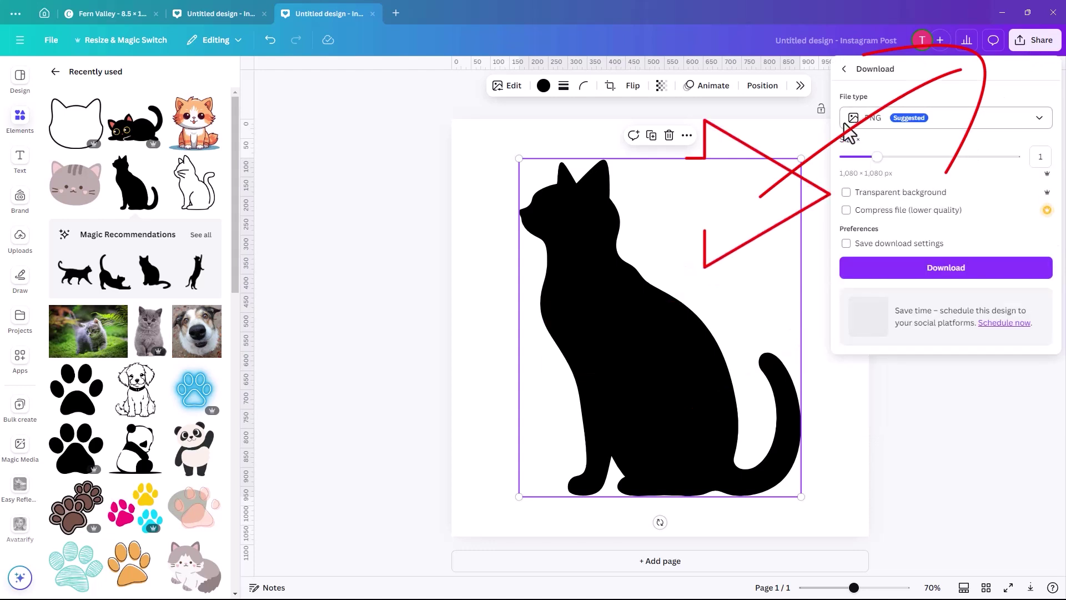
left_click(847, 193)
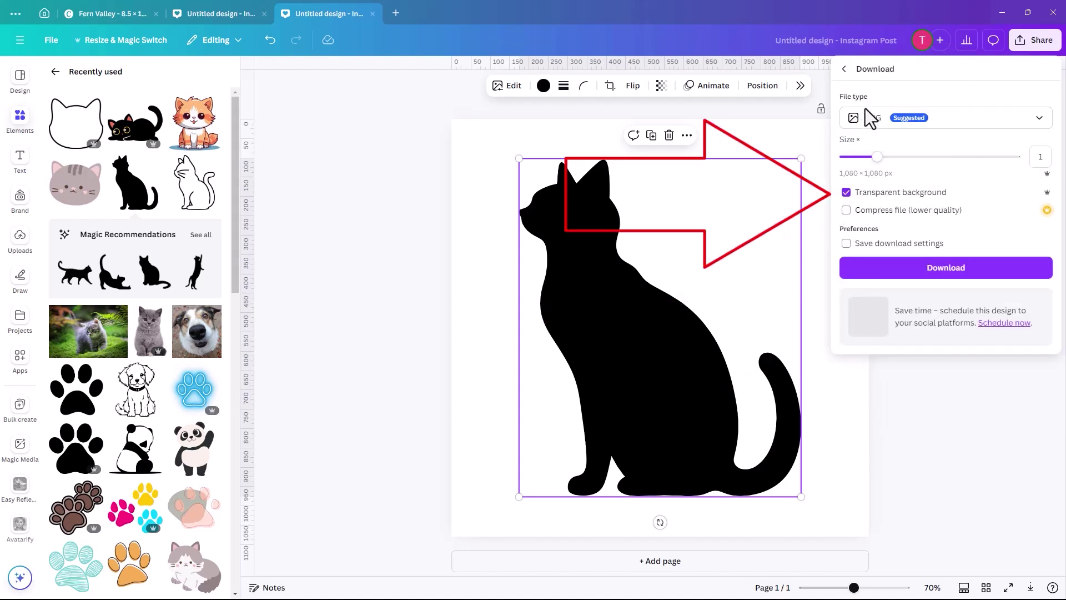
left_click(866, 125)
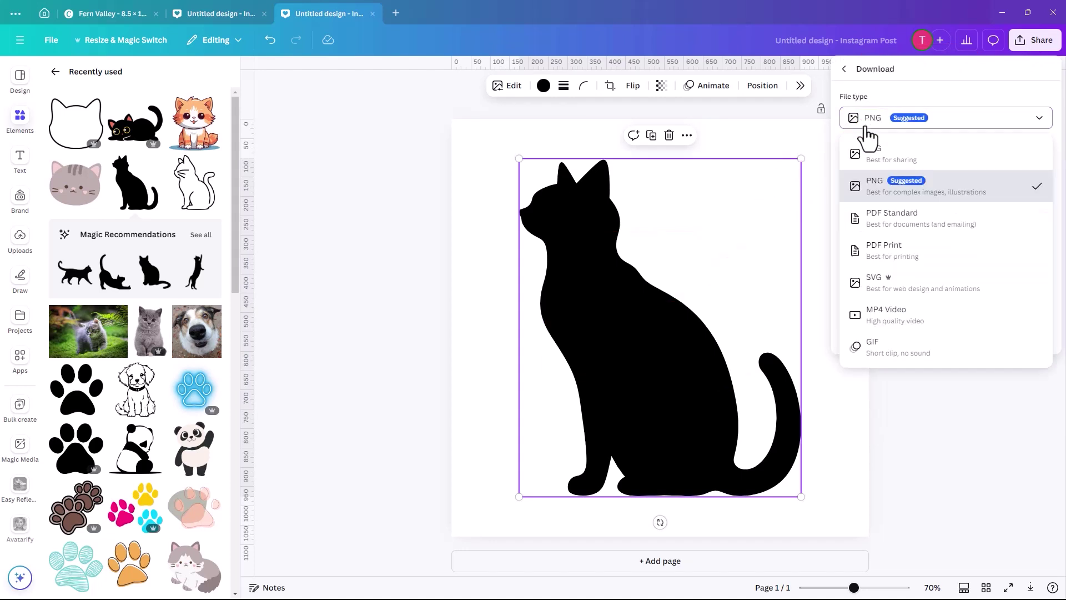
left_click(876, 299)
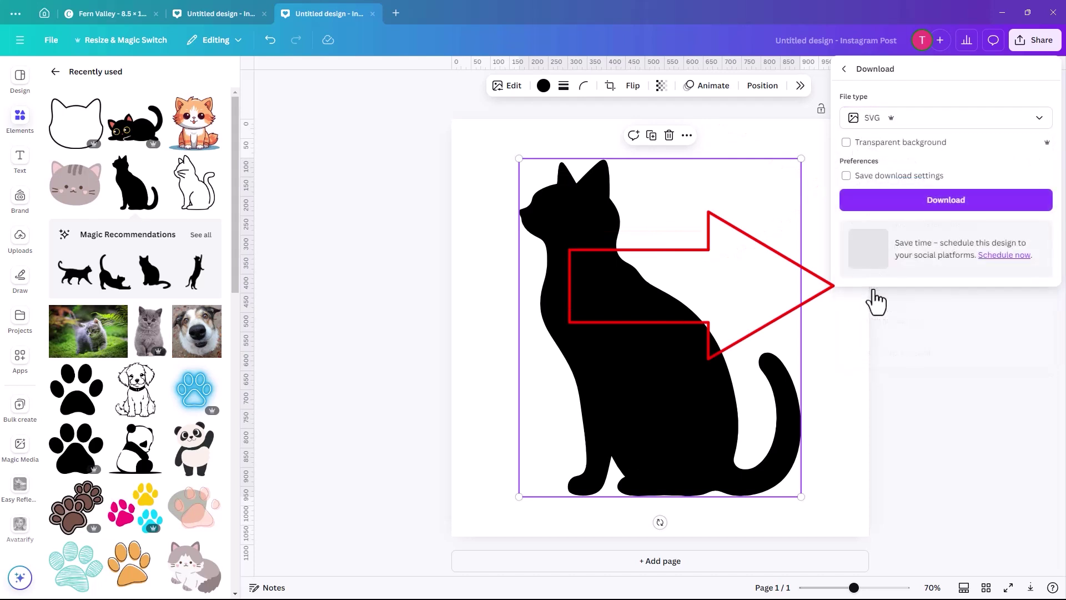
left_click(915, 204)
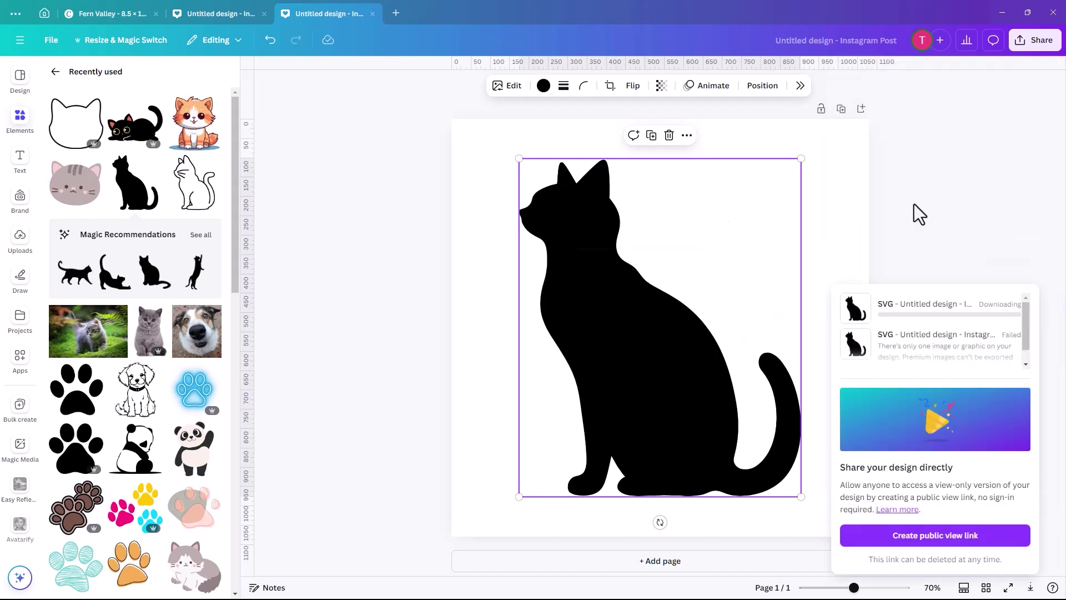
left_click(452, 157)
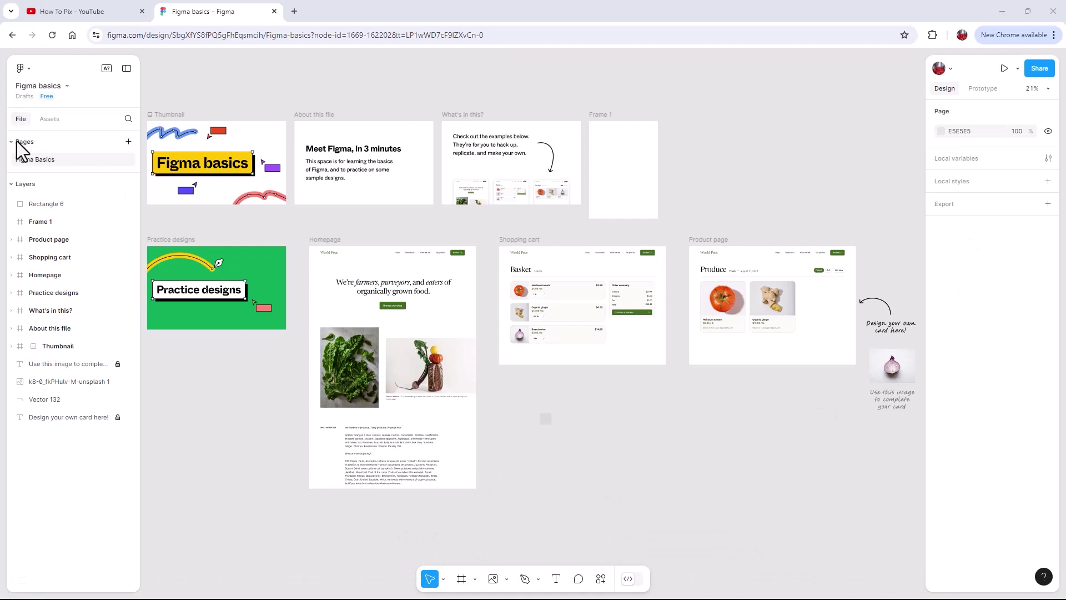
Step: Add a new page to the file, keeping its default name 'Page 2'
left_click(129, 142)
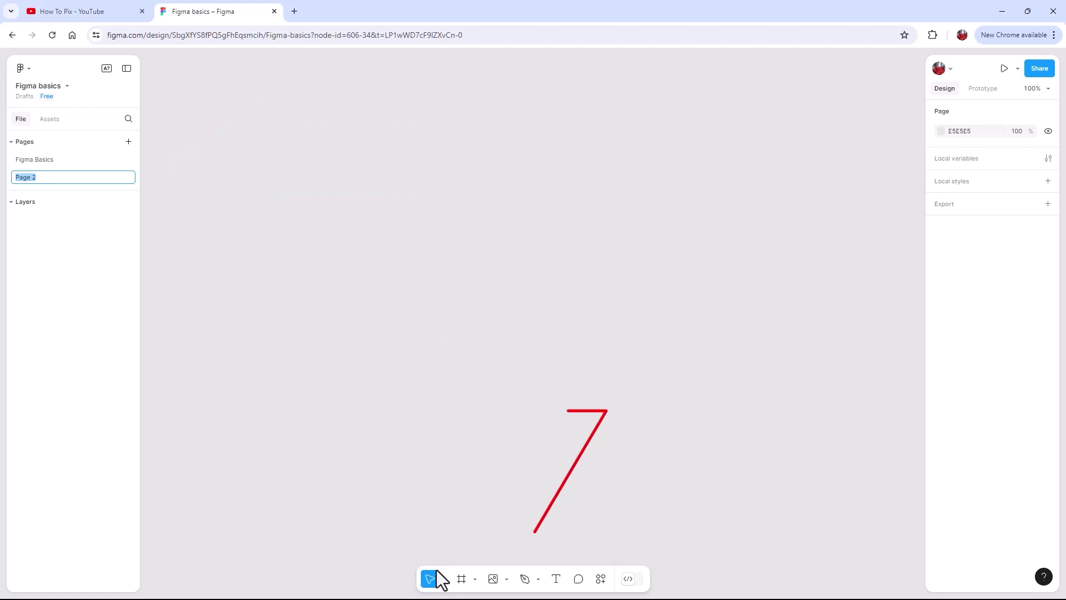
left_click(505, 557)
left_click(507, 580)
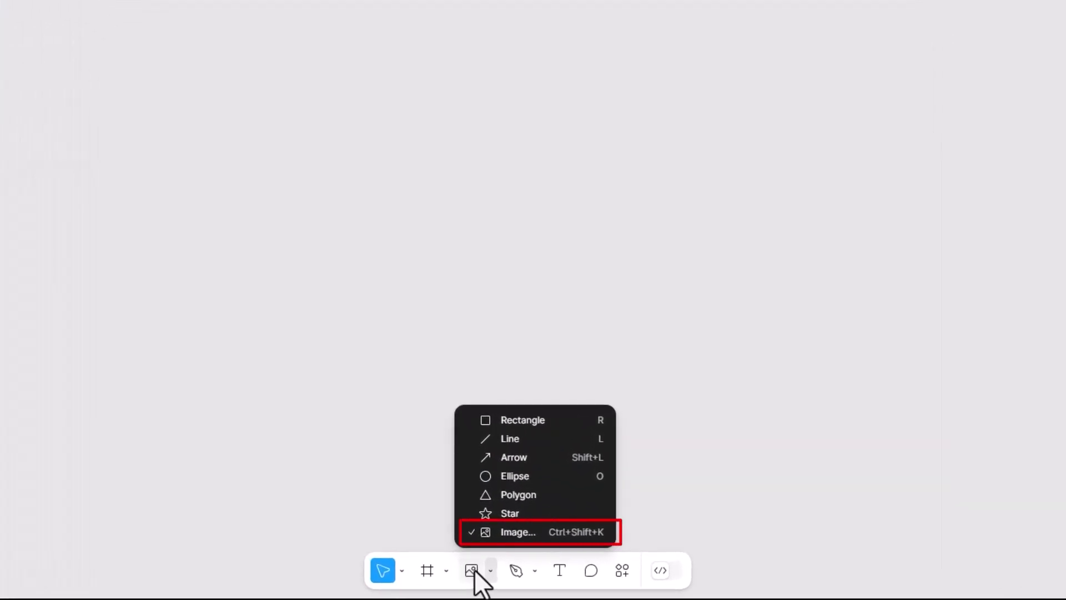
Step: Choose Place image and load the Black Cat SVG file
left_click(500, 534)
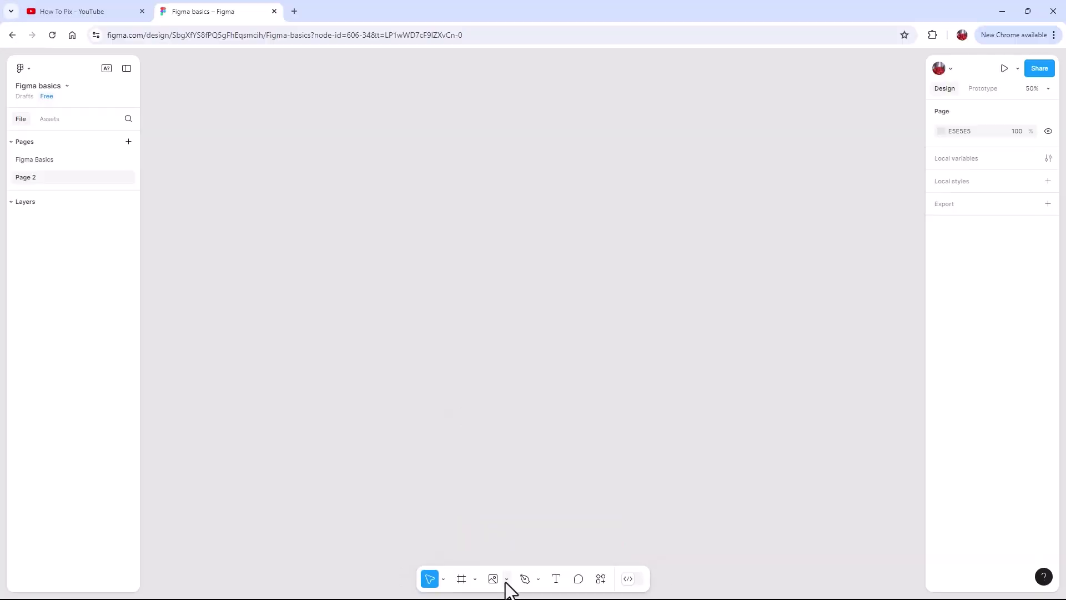
left_click(506, 580)
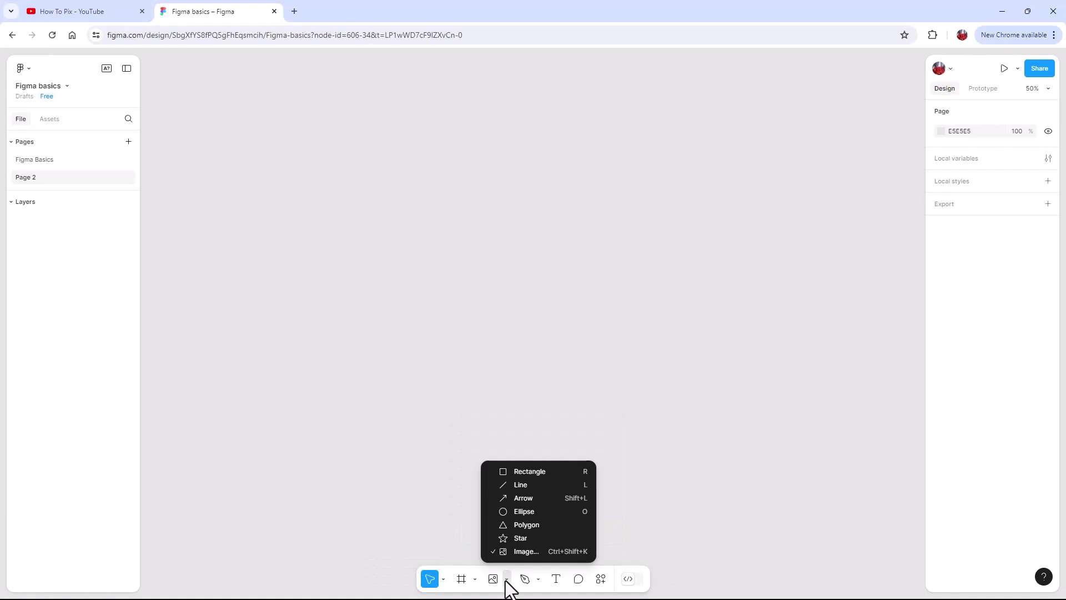
left_click(525, 552)
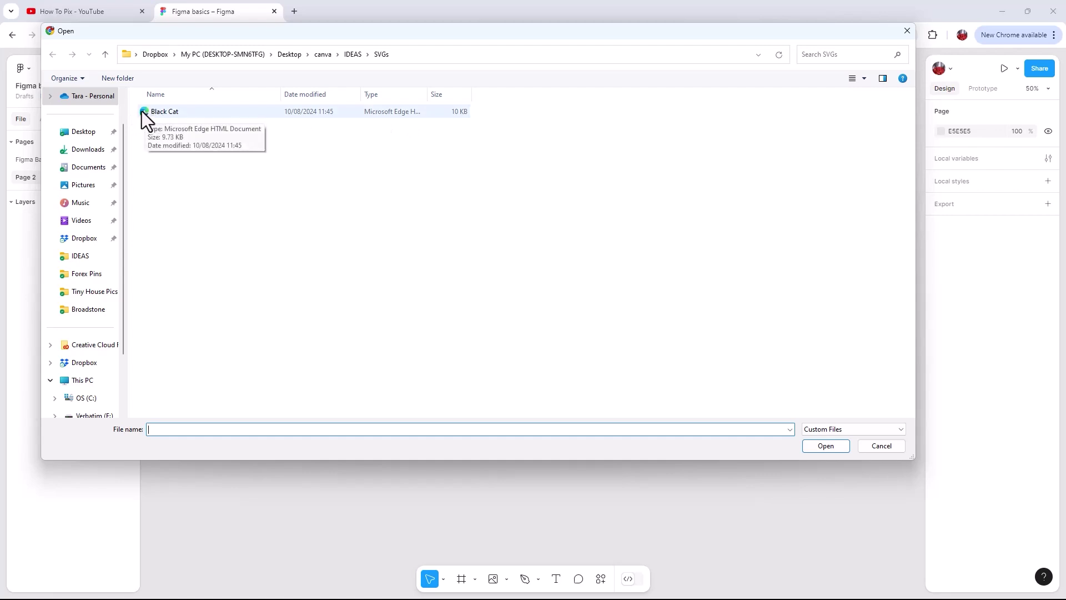
left_click(143, 111)
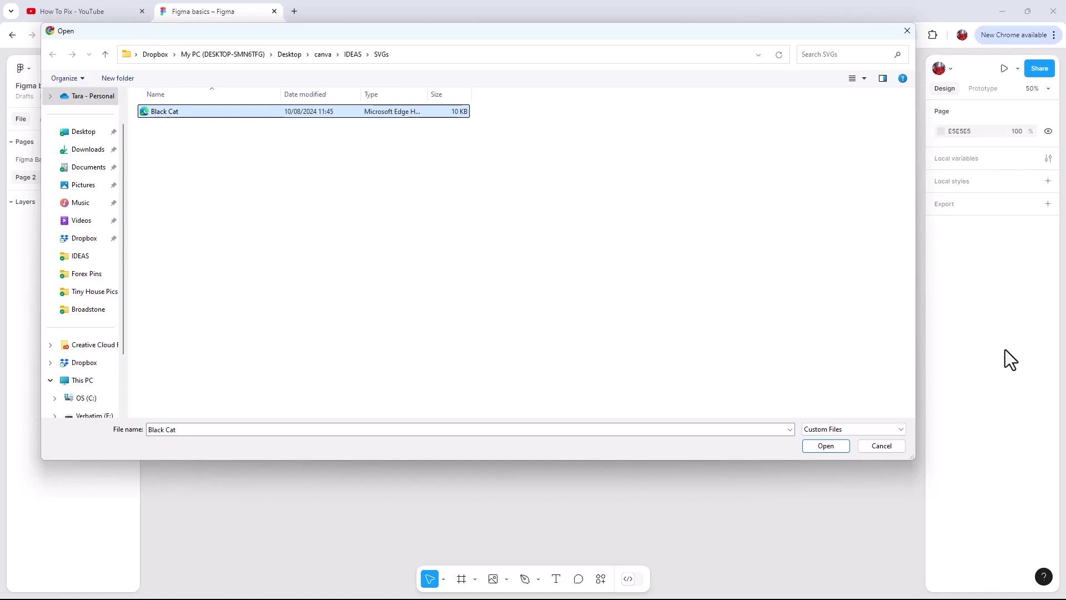
left_click(829, 447)
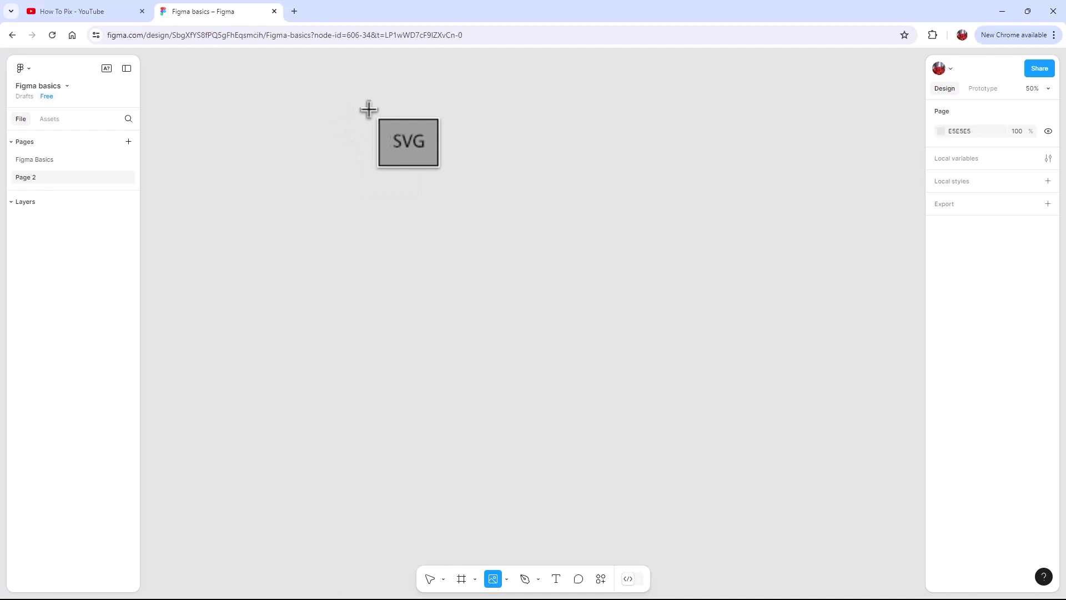
Step: Drop the cat SVG on Page 2 as the 1080×1080 Black Cat 1 frame and select it
left_click(350, 164)
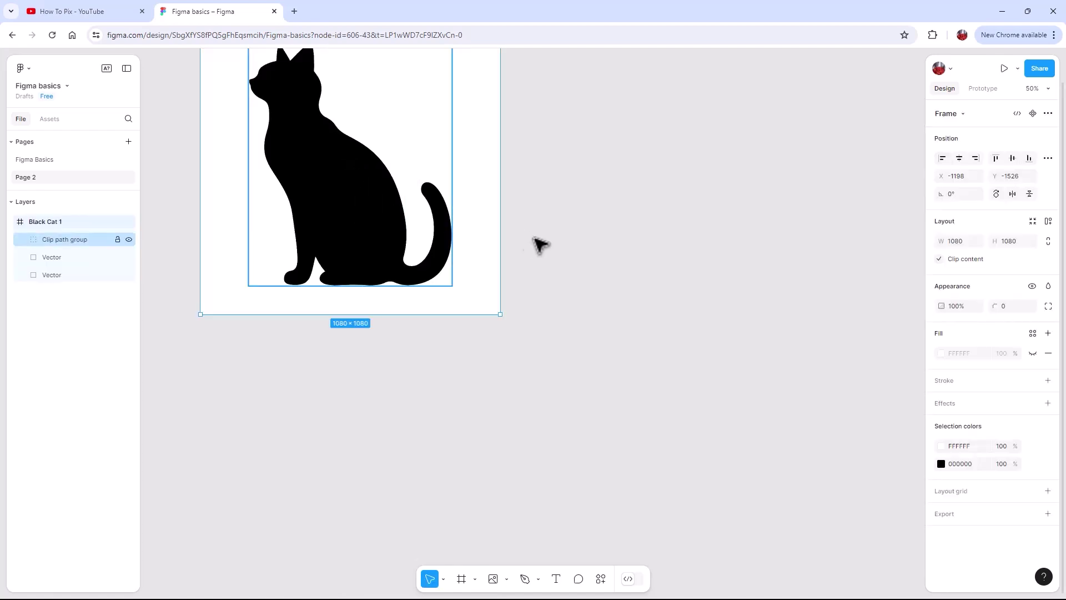
scroll(624, 316, "up", 2)
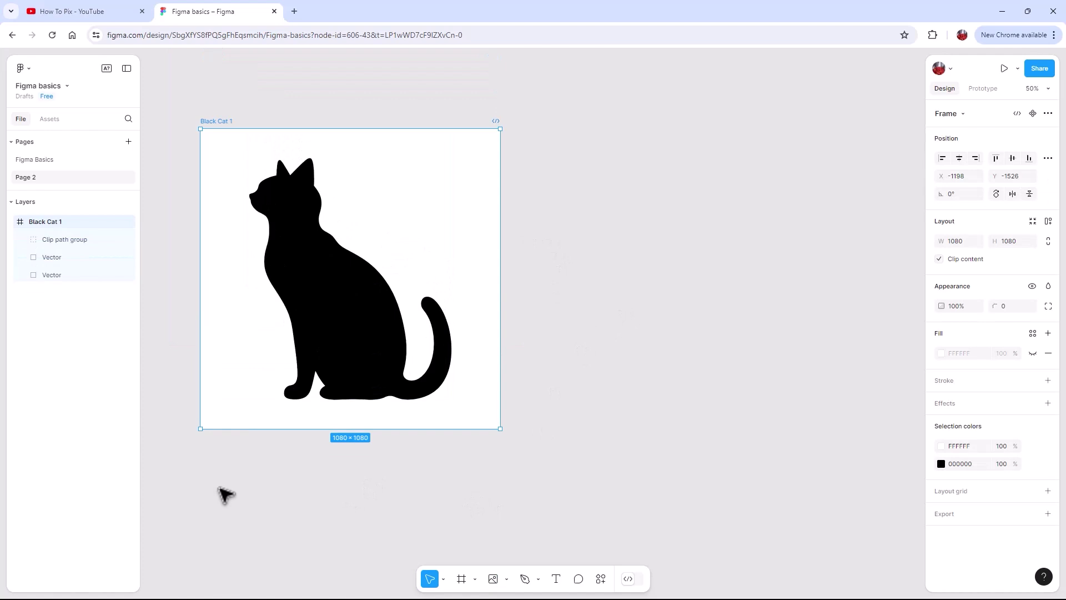
left_click_drag(218, 489, 248, 469)
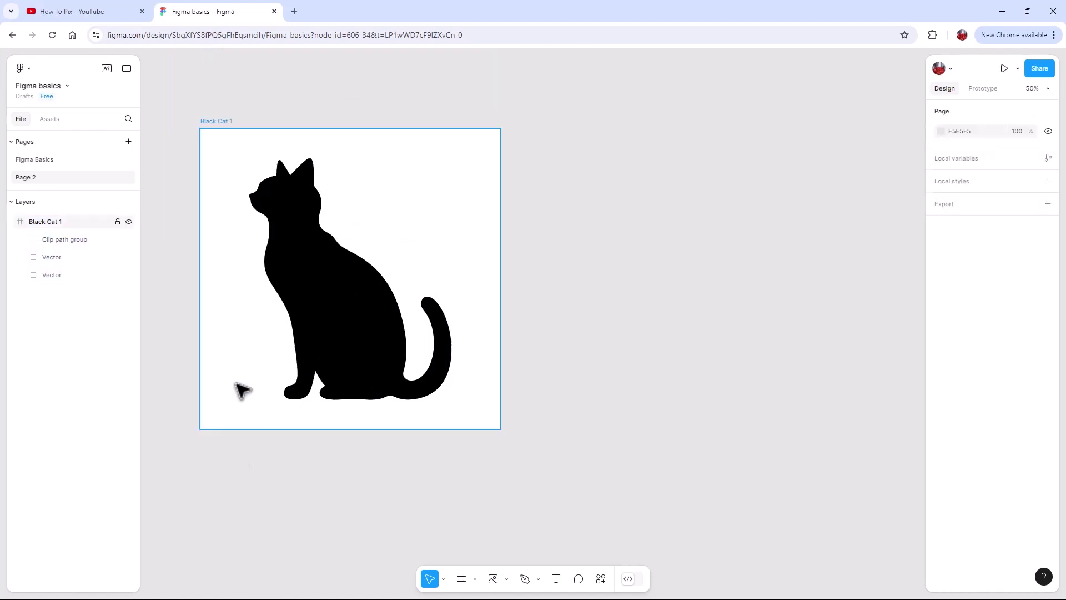
left_click(228, 188)
scroll(267, 178, "up", 2)
scroll(266, 178, "left", 1)
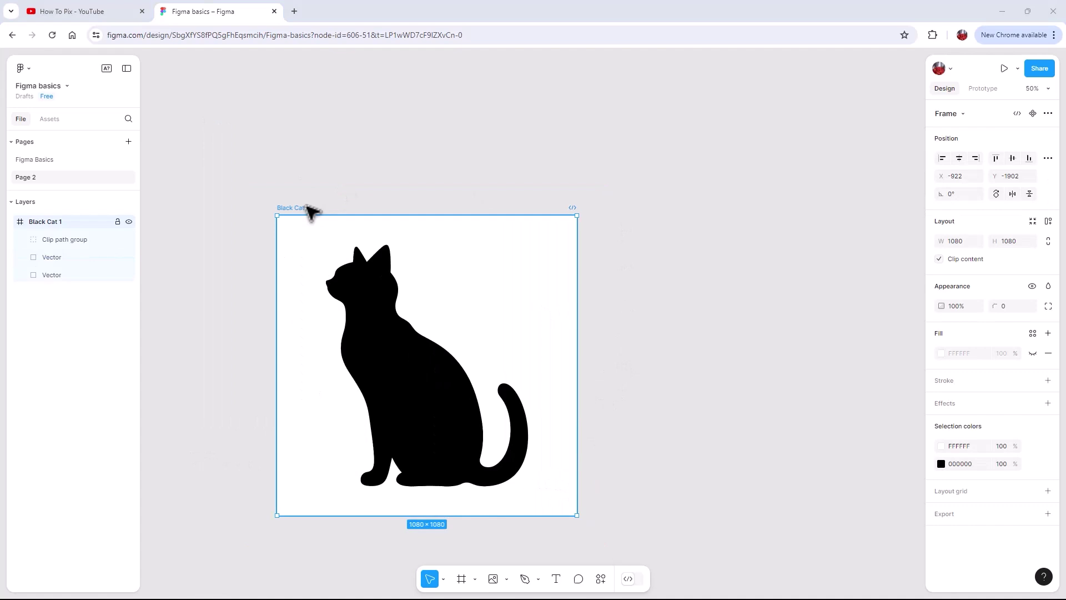
Step: Pull the nested cat Vector out of the Clip path group to sit above Black Cat 1
left_click(21, 240)
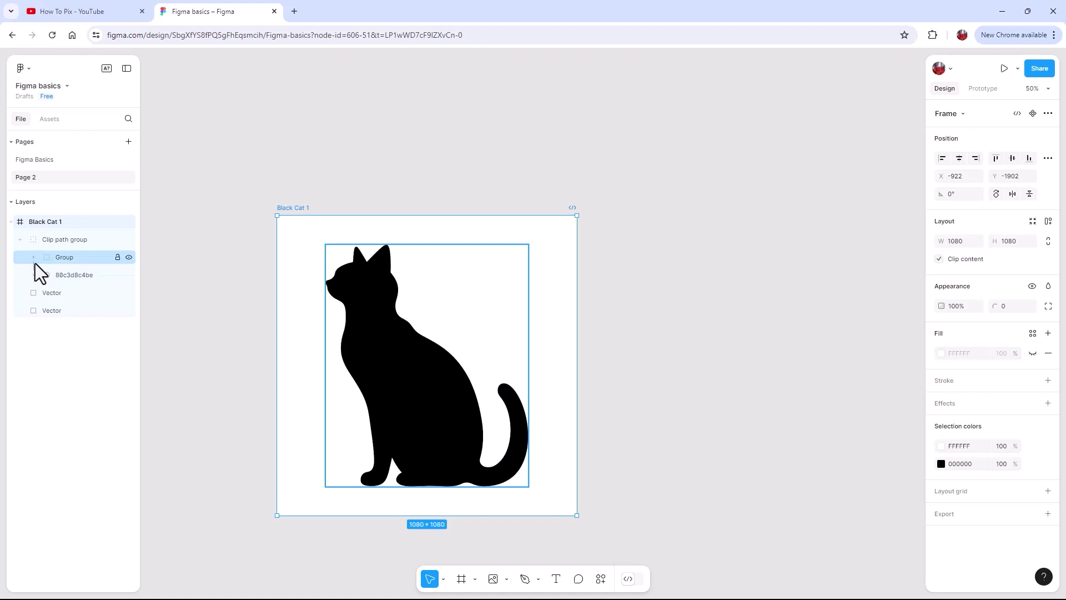
left_click(32, 257)
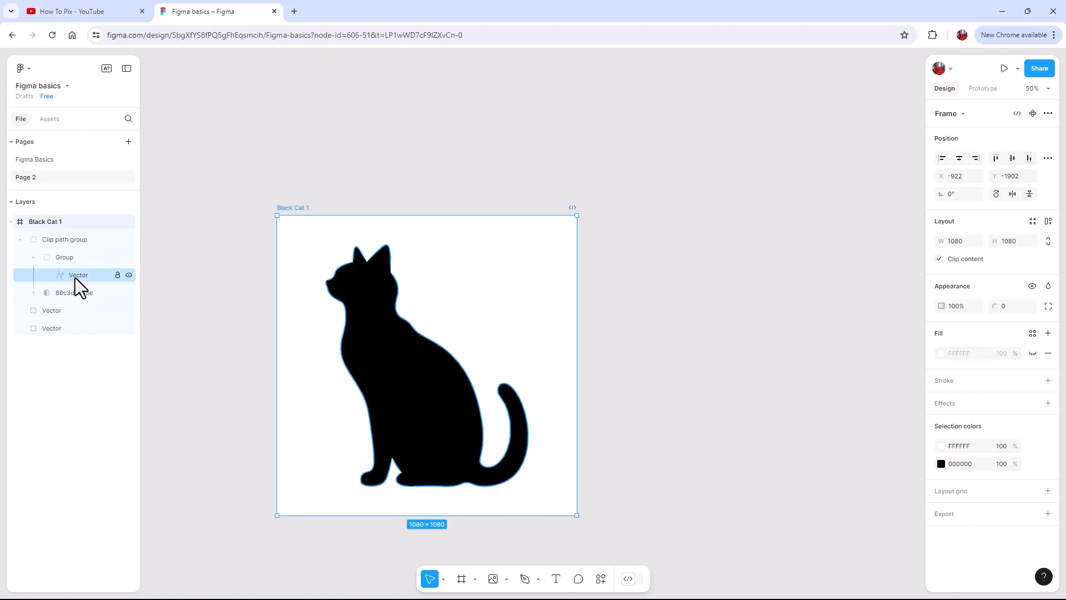
left_click(98, 275)
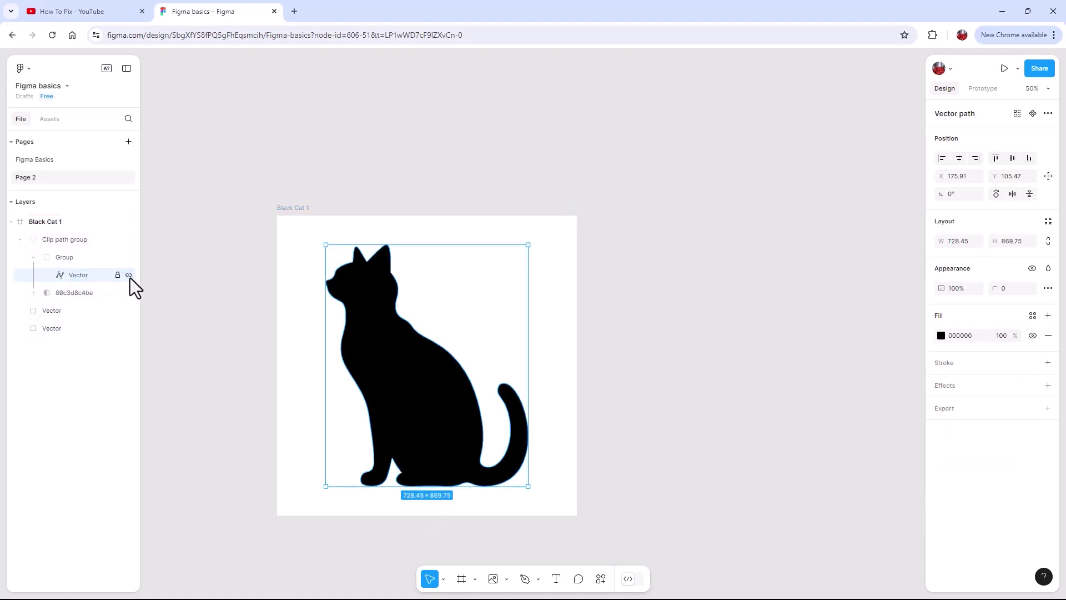
left_click(130, 275)
left_click(129, 274)
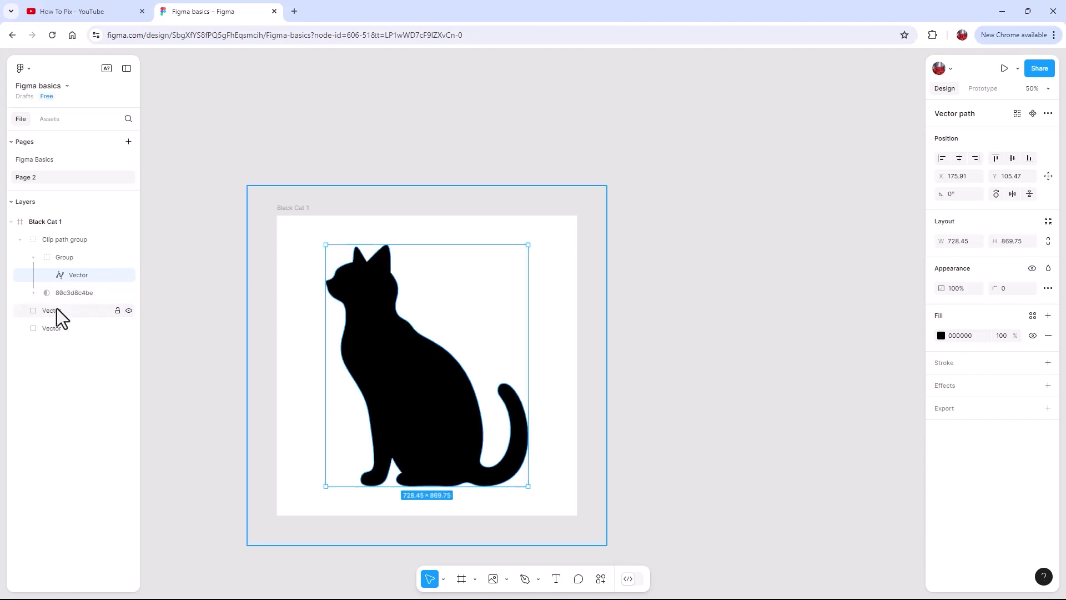
left_click(281, 269)
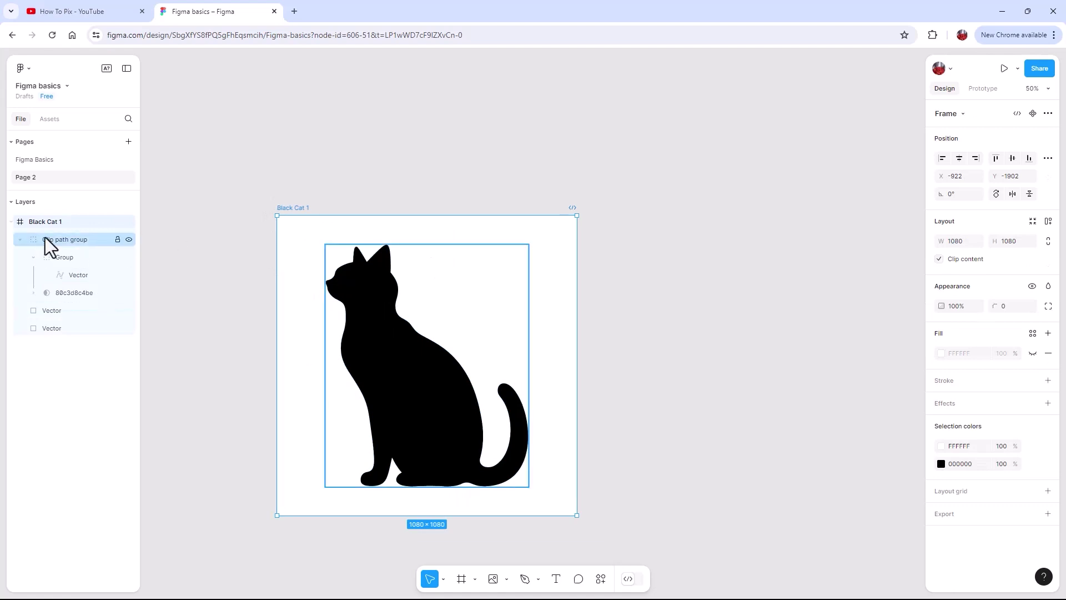
left_click(397, 325)
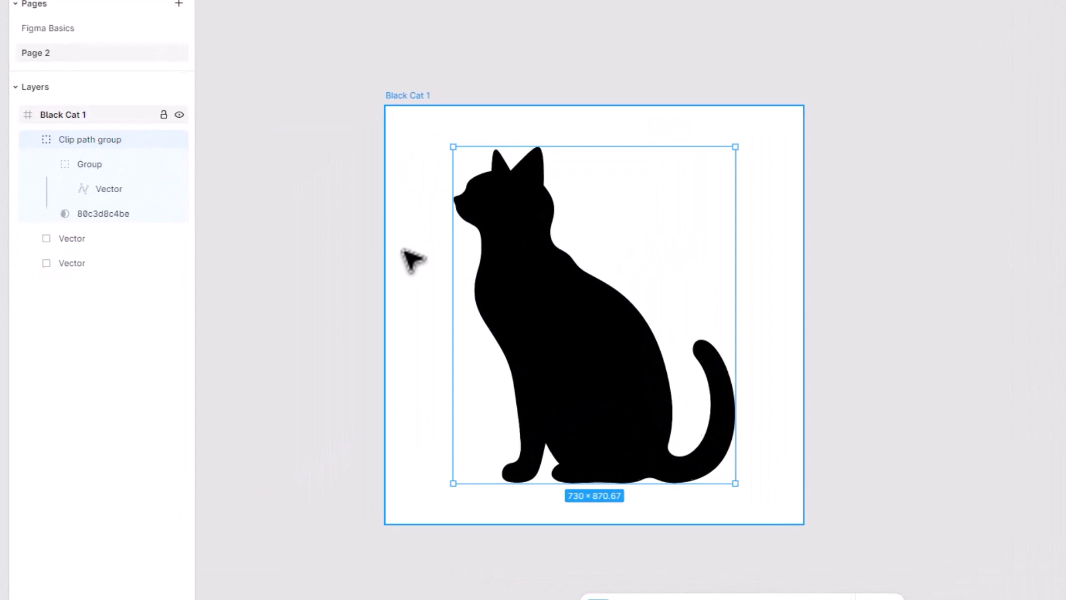
left_click(52, 311)
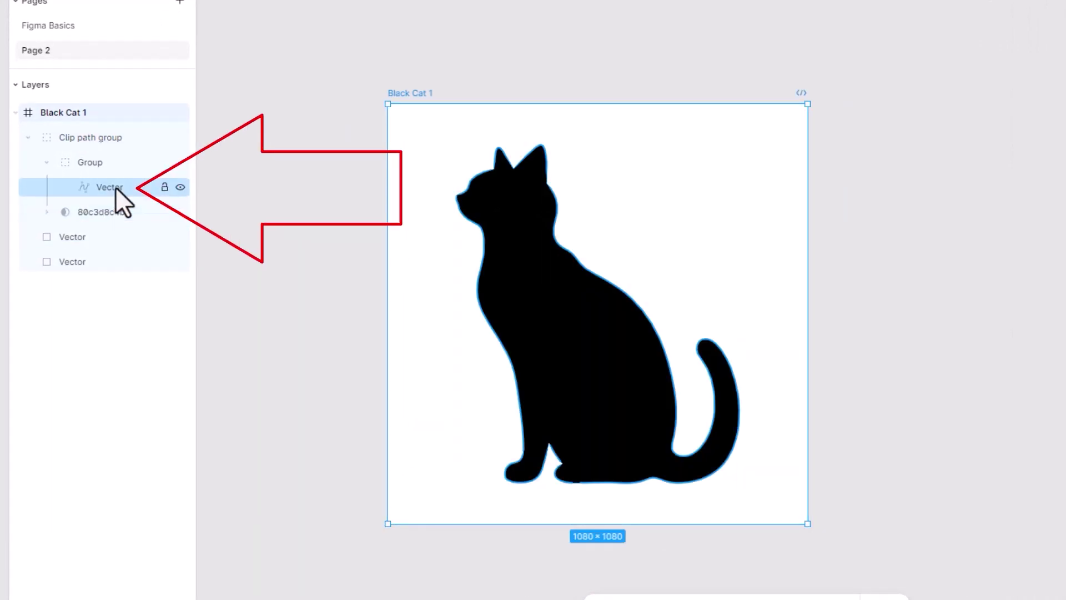
left_click(109, 187)
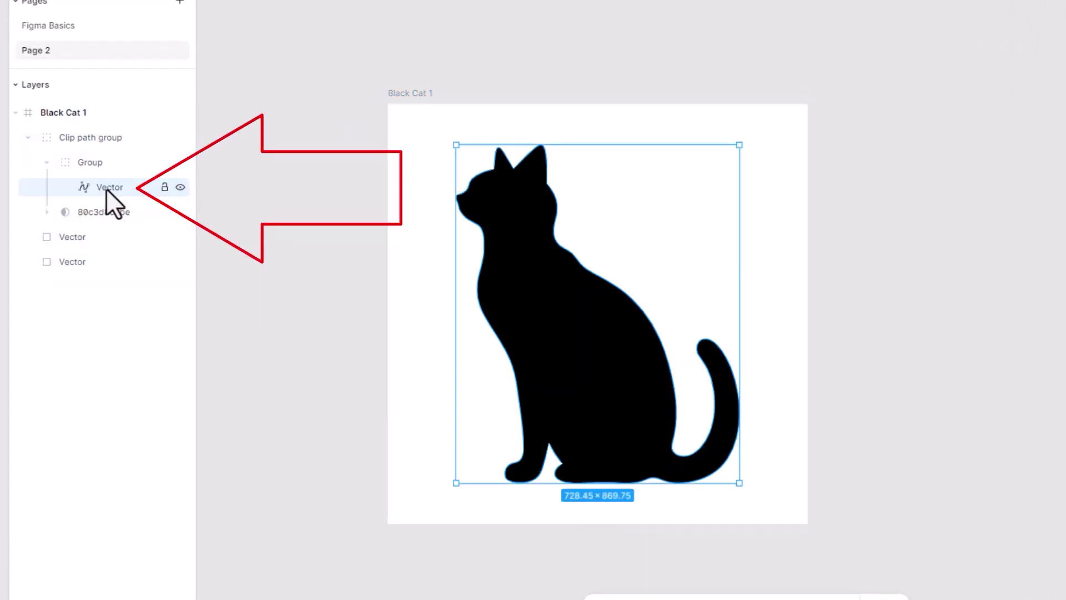
left_click_drag(106, 190, 72, 101)
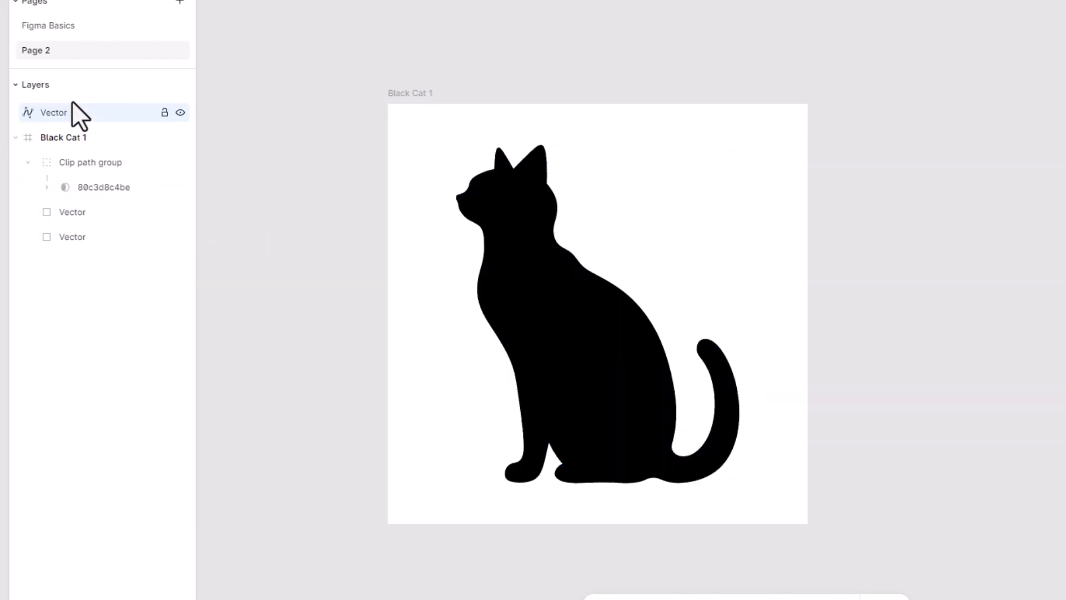
Step: Delete the leftover Clip path group, extra Vector, white background and Black Cat 1 frame
left_click(64, 163)
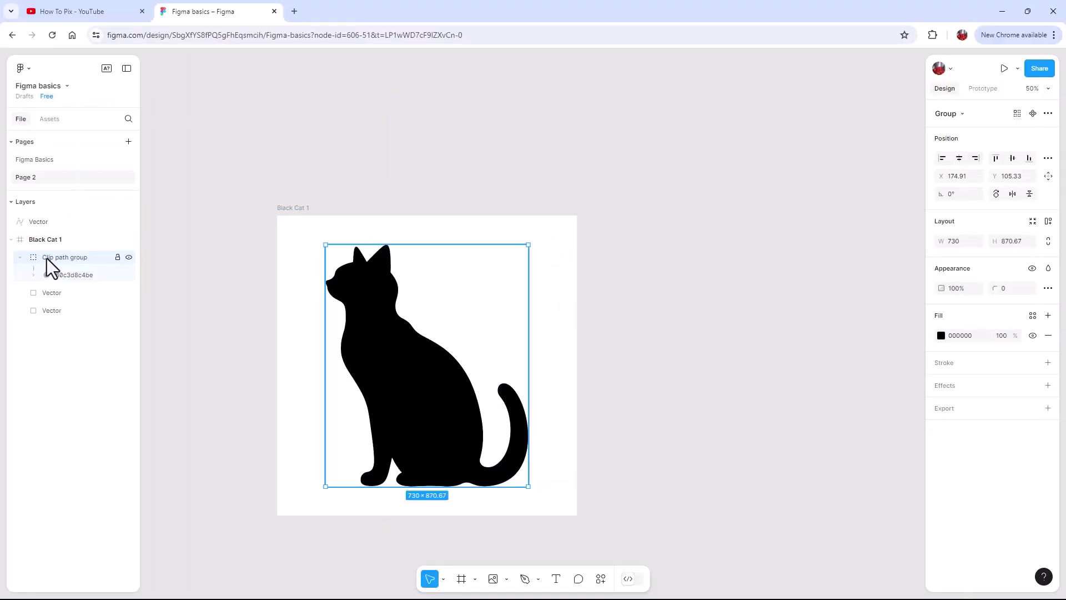
key("Delete")
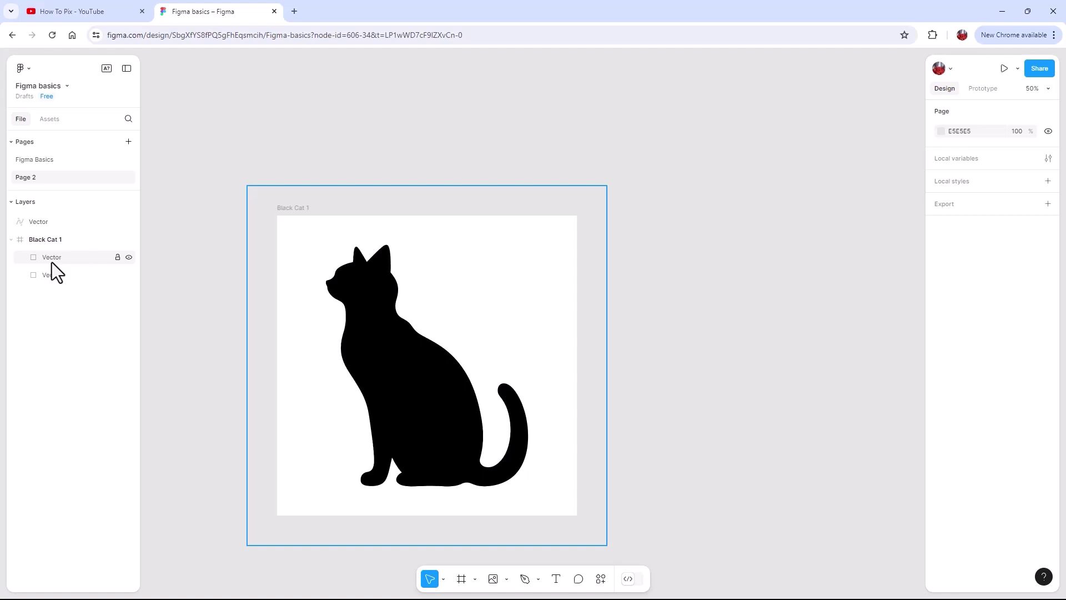
left_click(51, 261)
key("Delete")
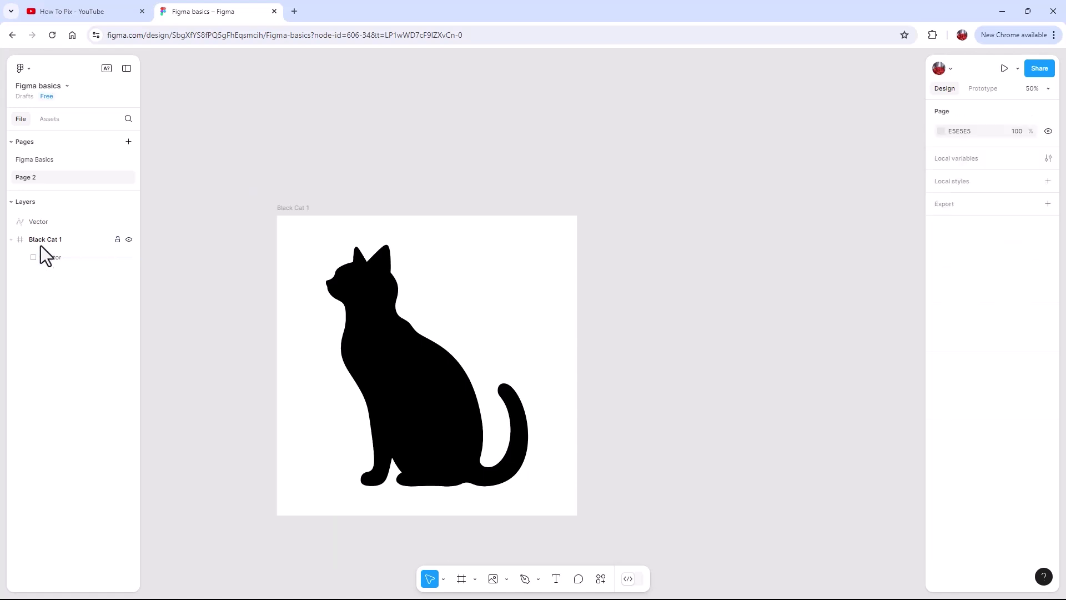
left_click(49, 257)
key("Delete")
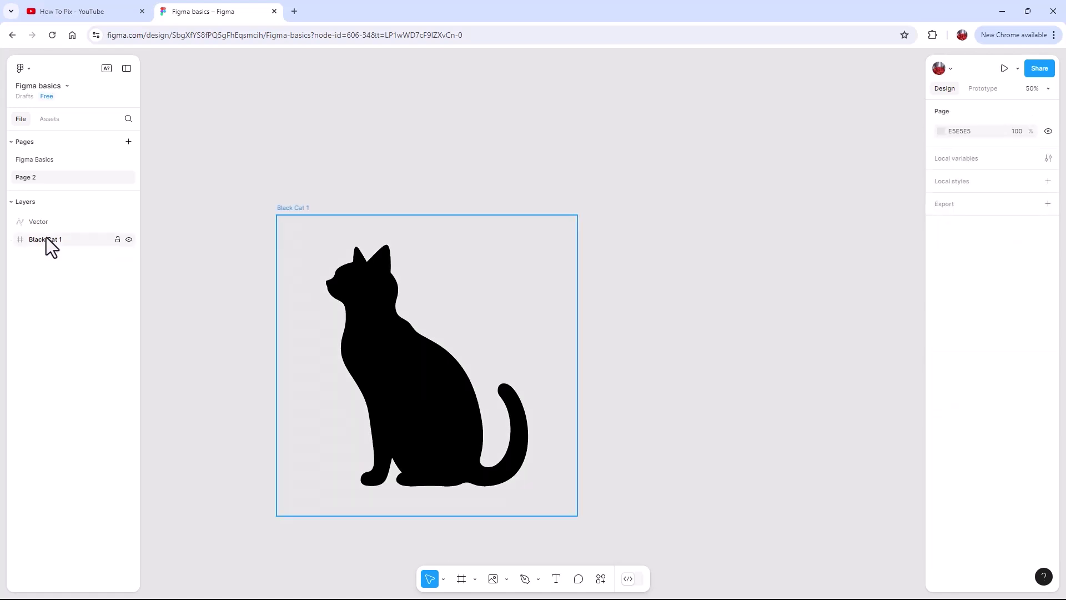
left_click(46, 239)
key("Delete")
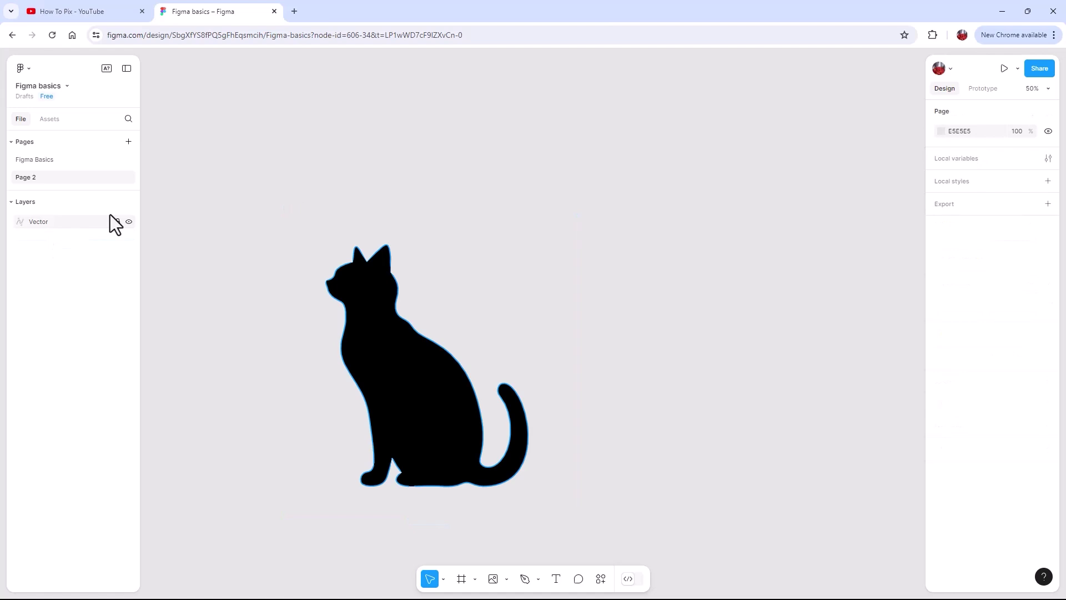
Step: Nudge the cat silhouette up-right and swap its solid black fill for an Image fill
left_click_drag(376, 362, 458, 275)
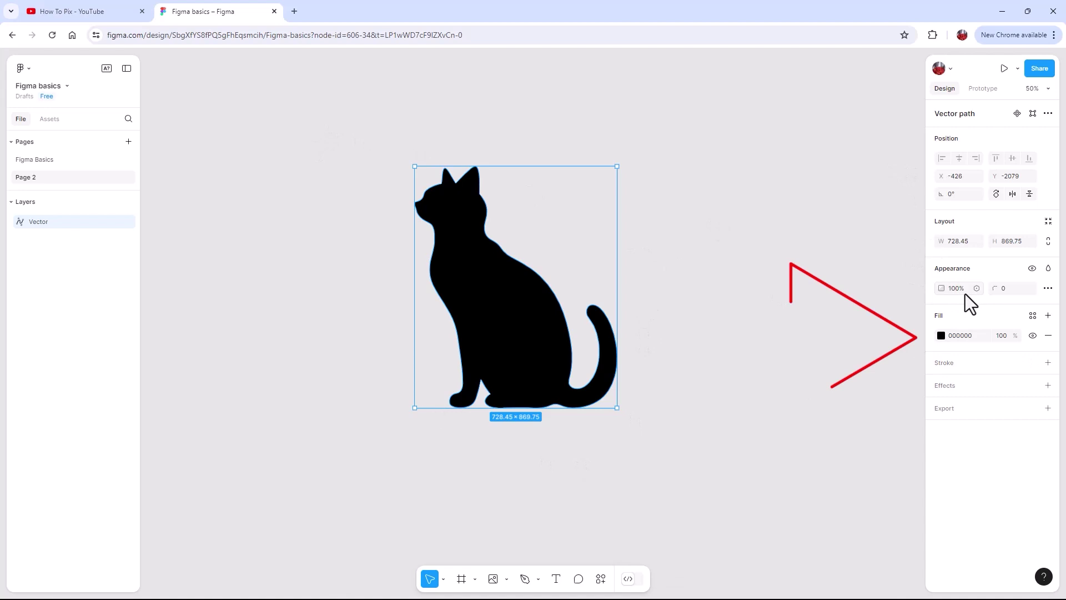
left_click(942, 335)
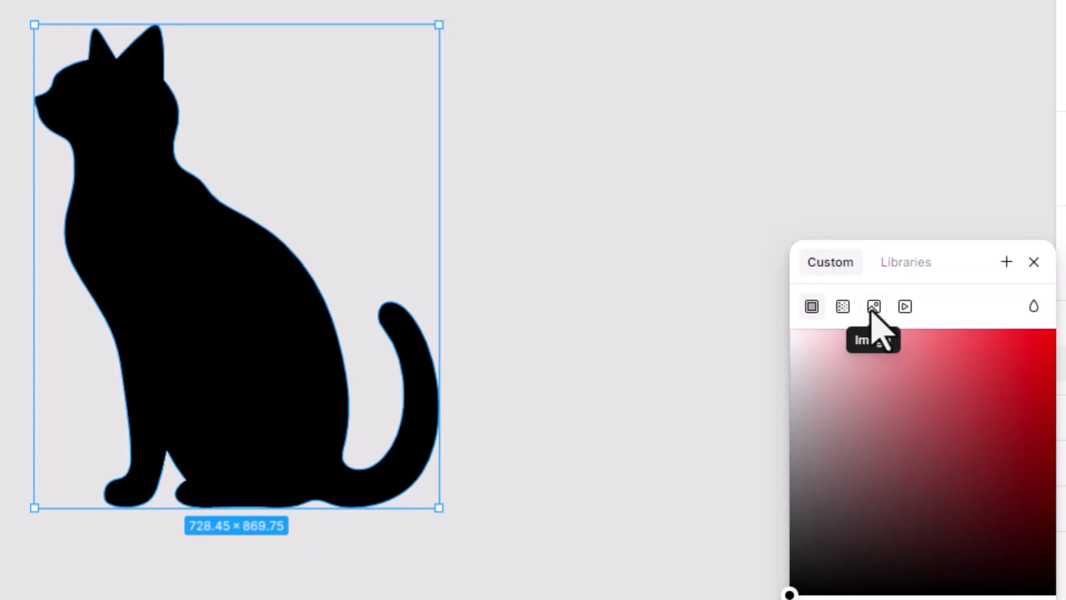
left_click(874, 306)
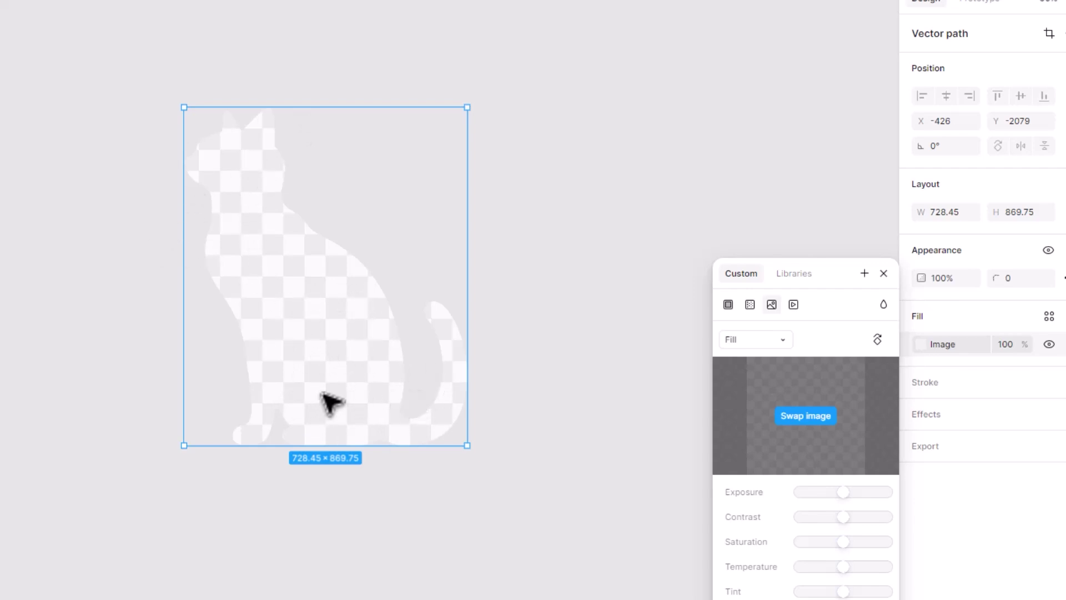
Step: Add a PDF export setting to the cat Vector and export it
left_click(994, 450)
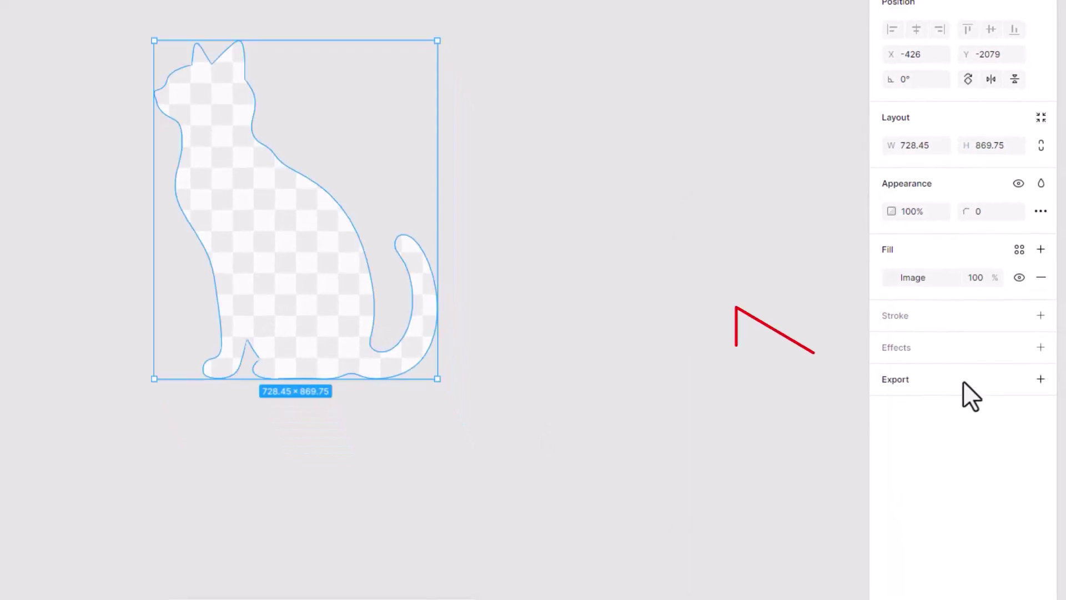
left_click(905, 378)
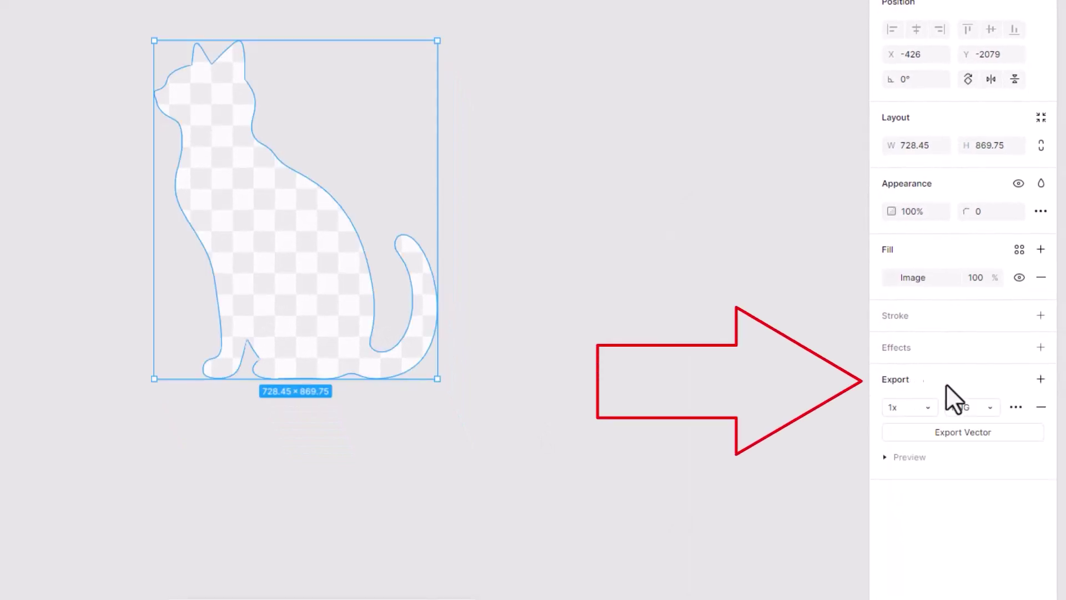
left_click(991, 411)
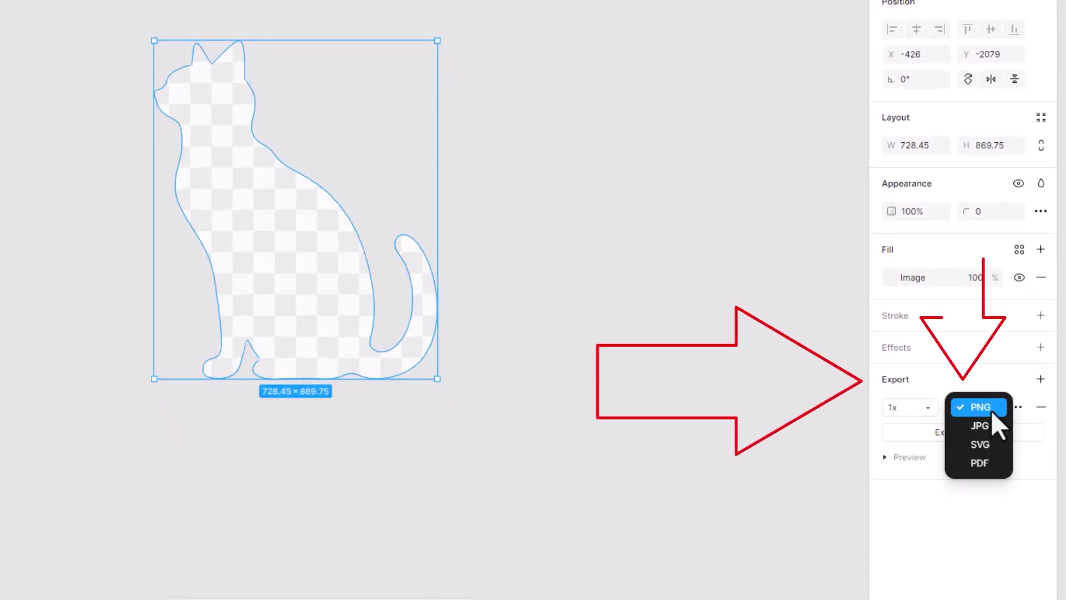
left_click(979, 464)
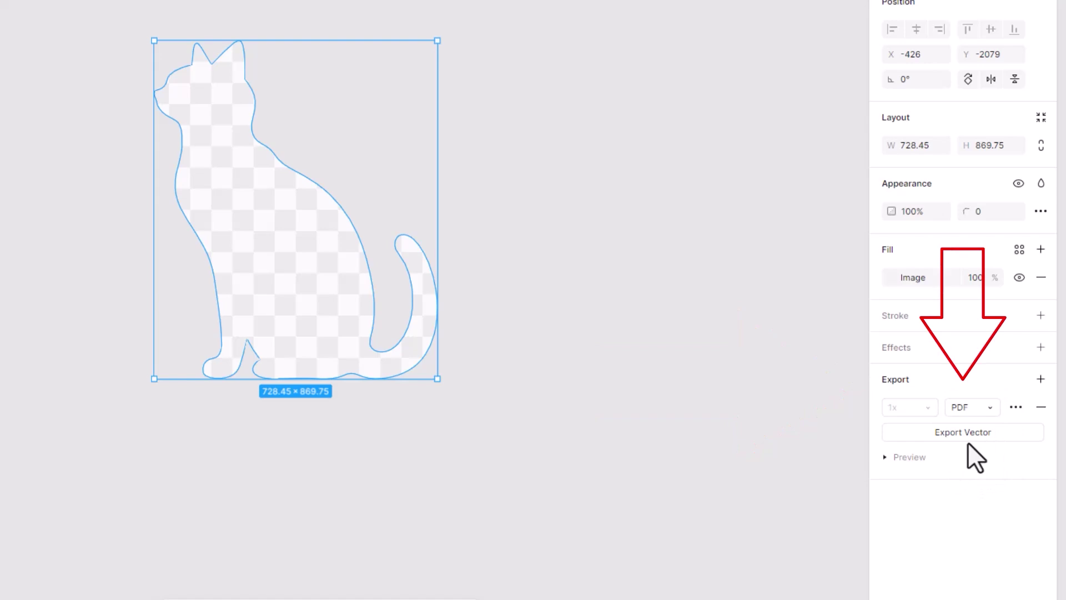
left_click(957, 432)
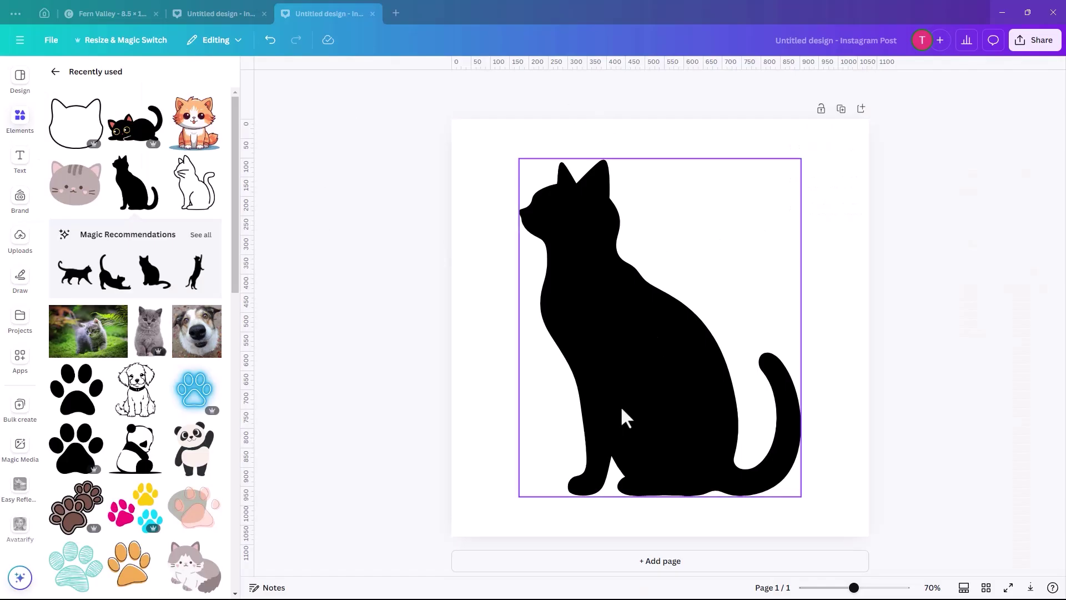
Step: Add a blank second page, then upload 'Vector (1)' PDF from the Downloads folder
left_click(681, 562)
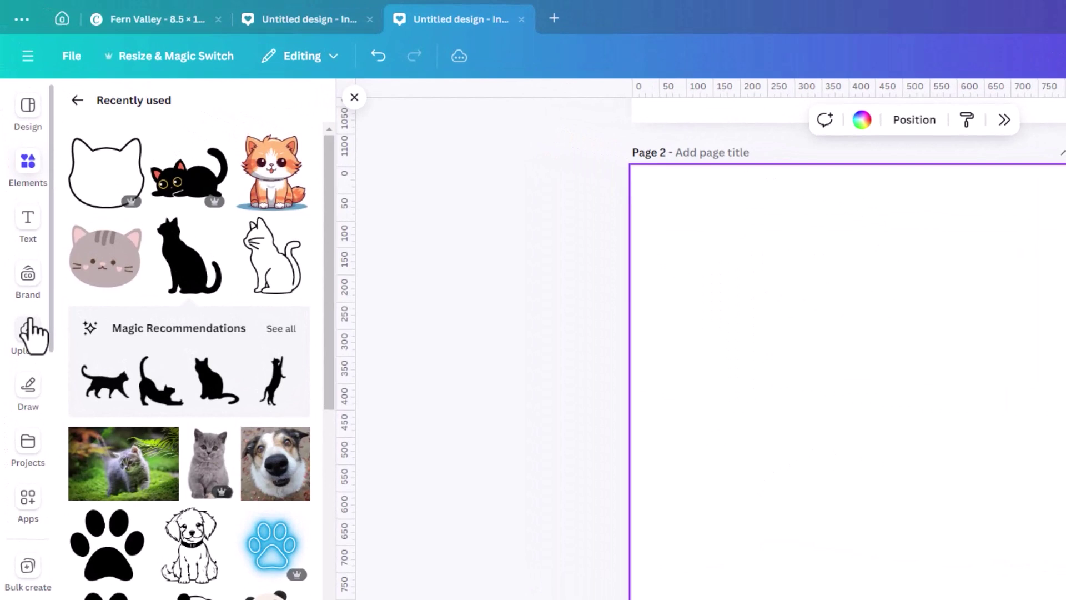
left_click(27, 332)
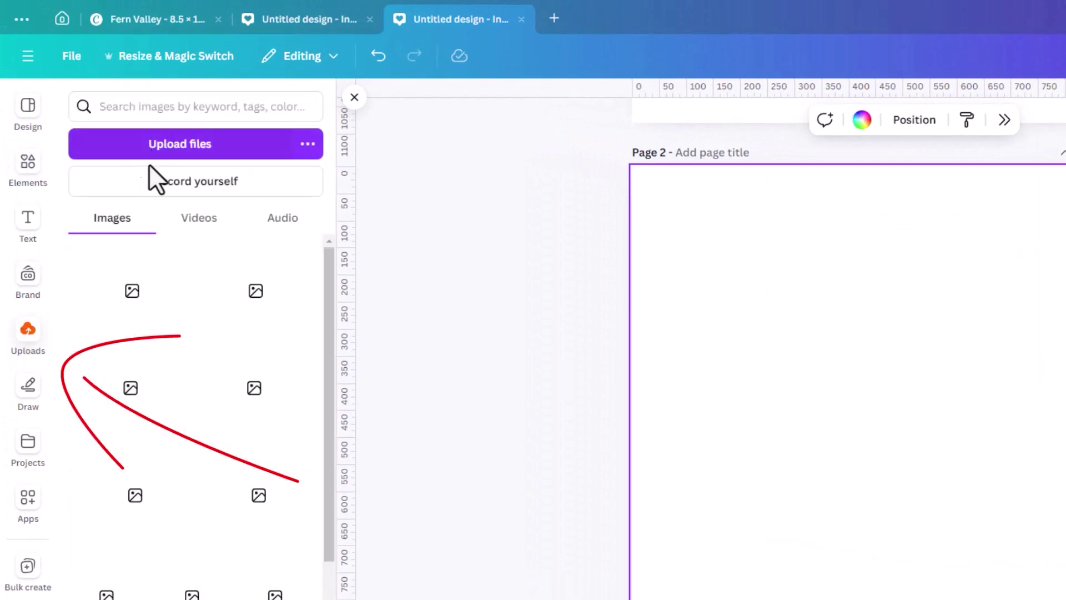
left_click(161, 145)
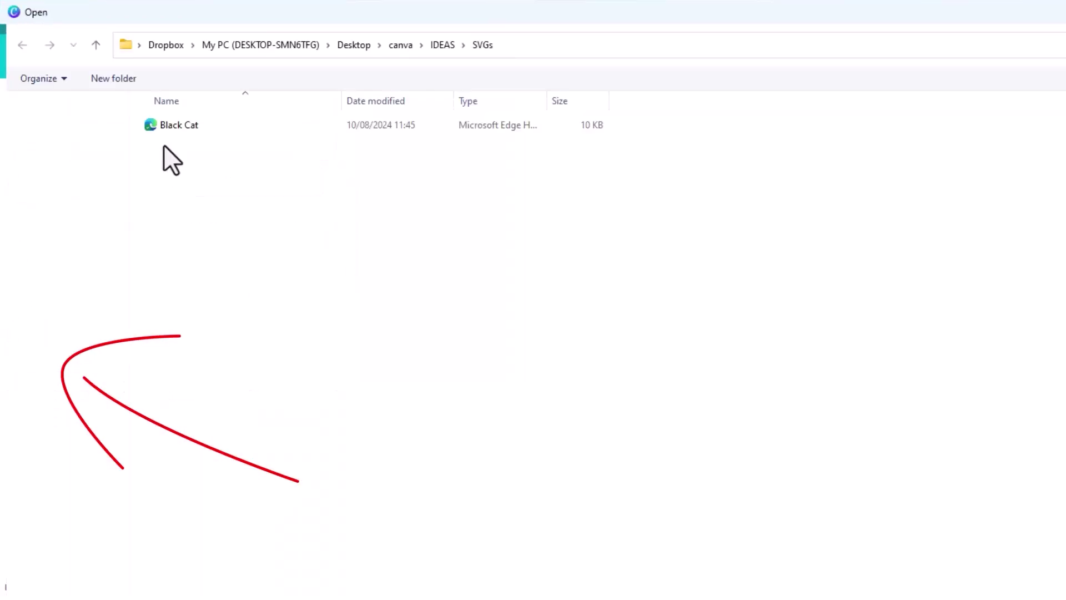
left_click(74, 234)
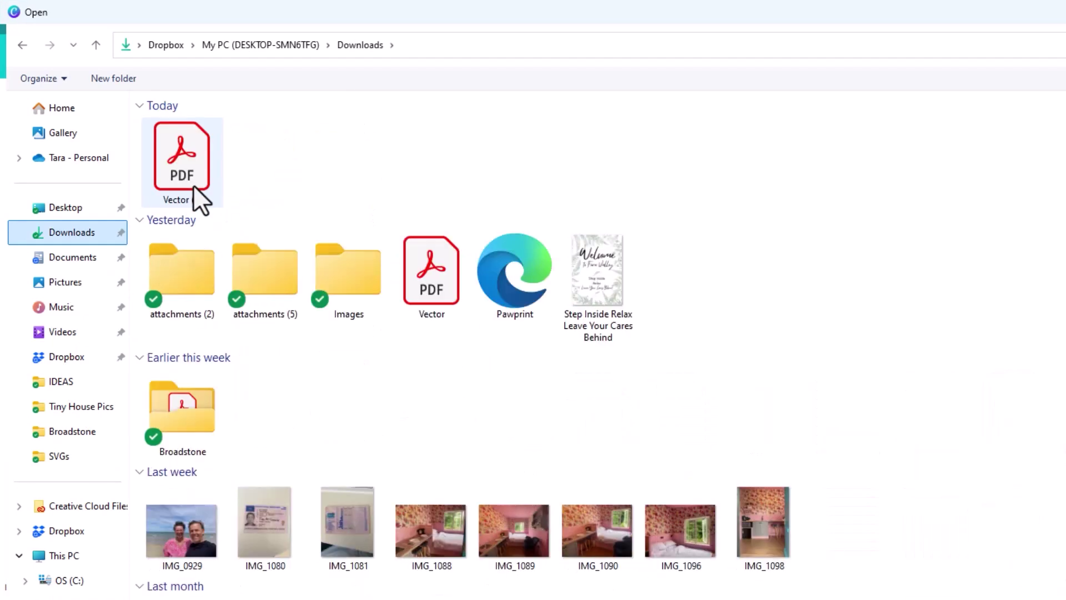
left_click(178, 159)
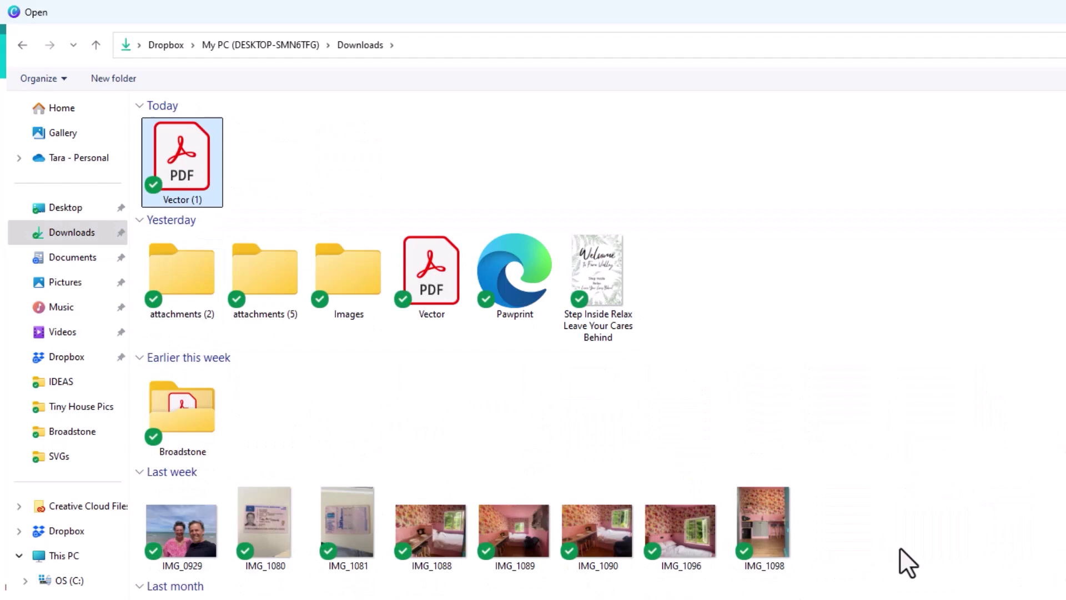
key("Return")
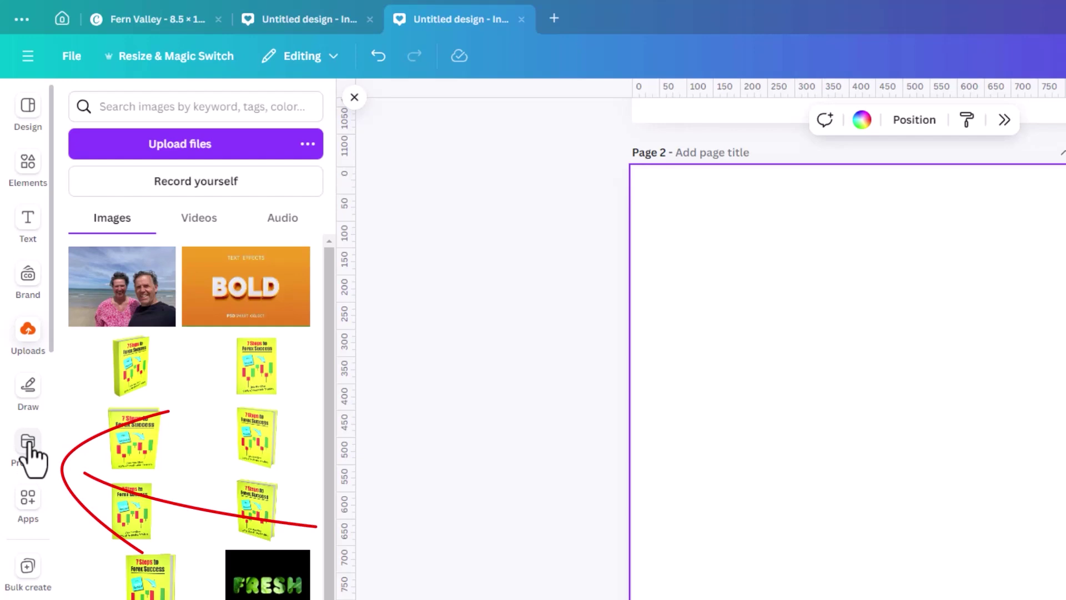
Step: Insert the Vector (1).pdf cat design from Projects onto Page 2
left_click(26, 445)
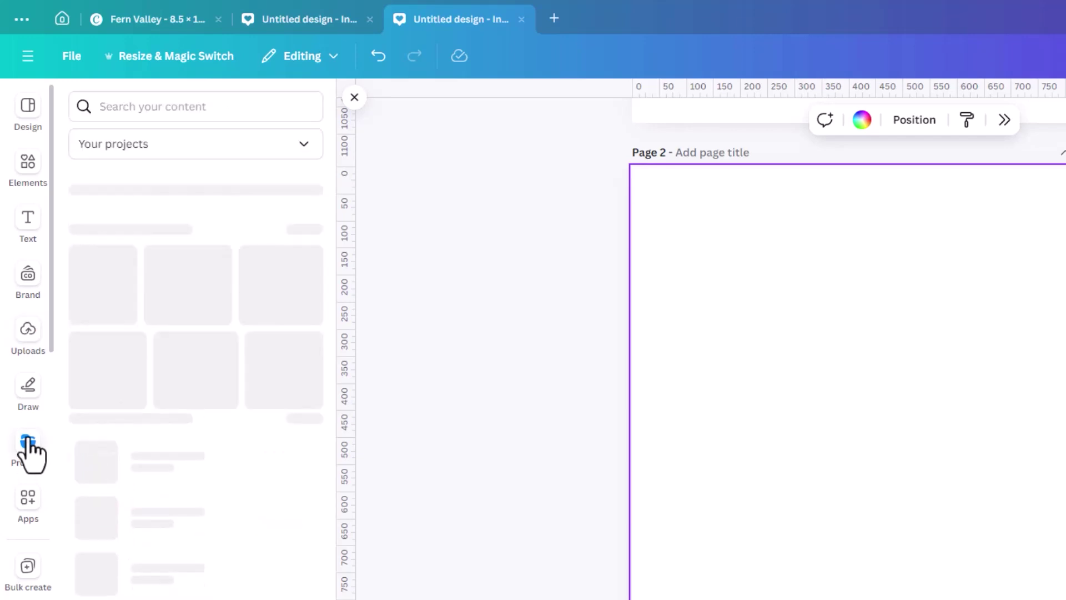
left_click(29, 342)
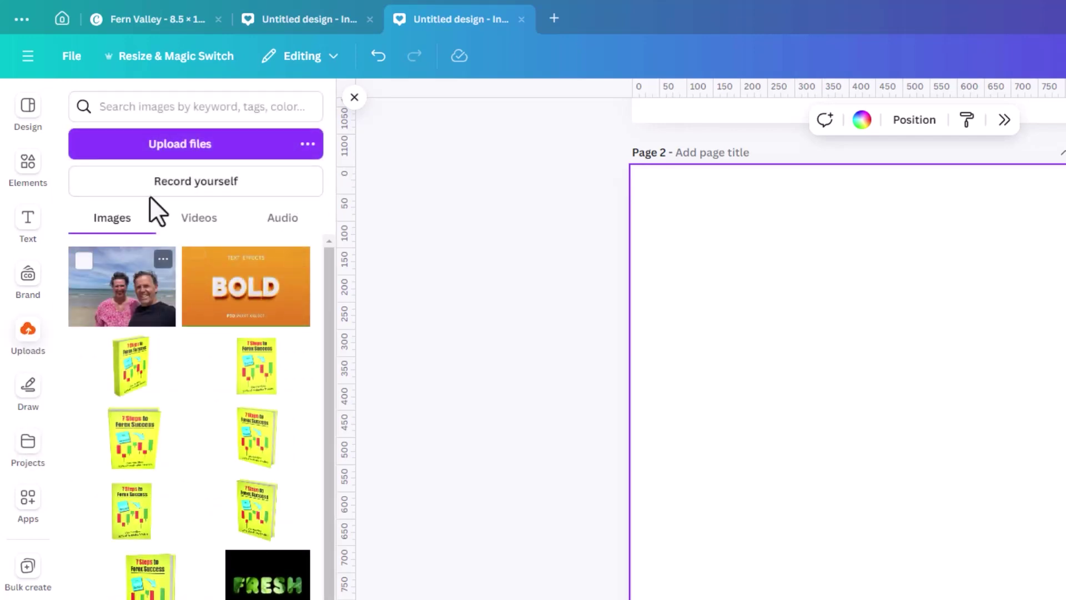
left_click(27, 444)
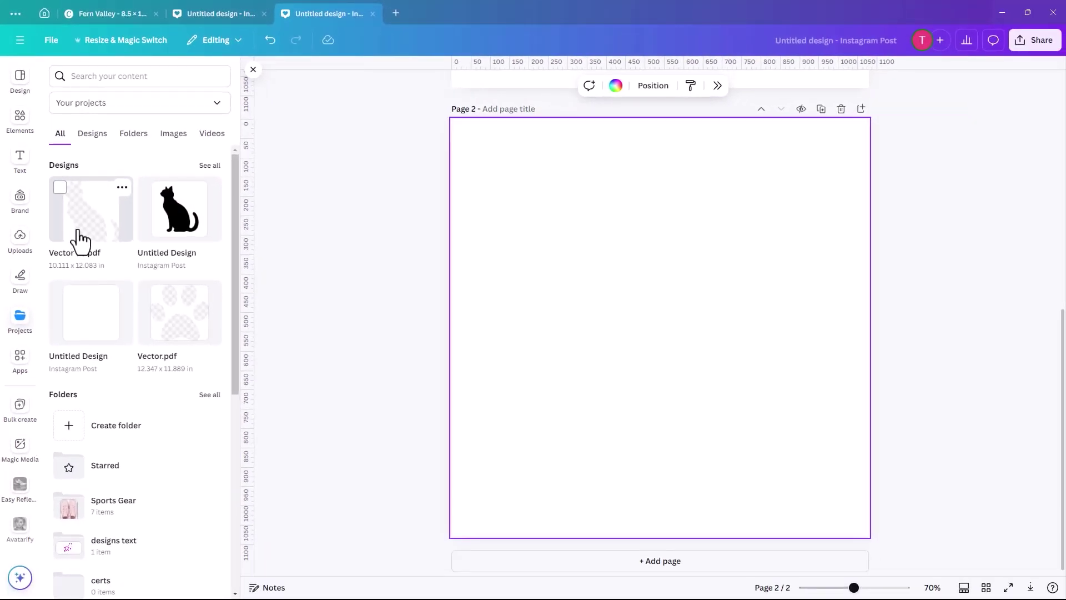
left_click(79, 238)
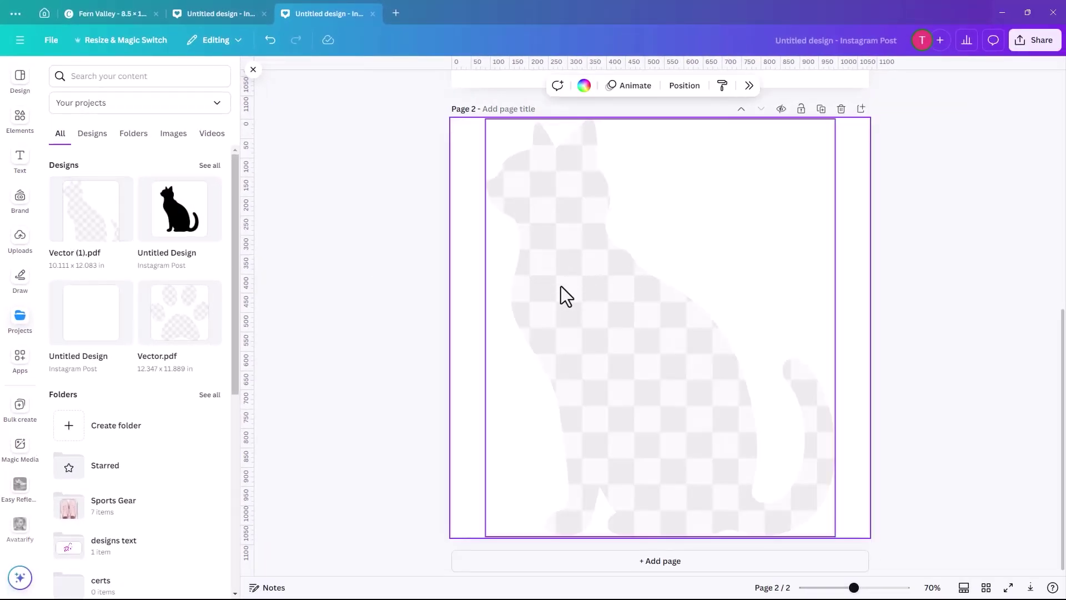
Step: Shrink the cat, centre it on Page 2, and delete the image inside its frame
left_click(560, 286)
left_click_drag(483, 120, 549, 198)
left_click_drag(644, 397, 606, 350)
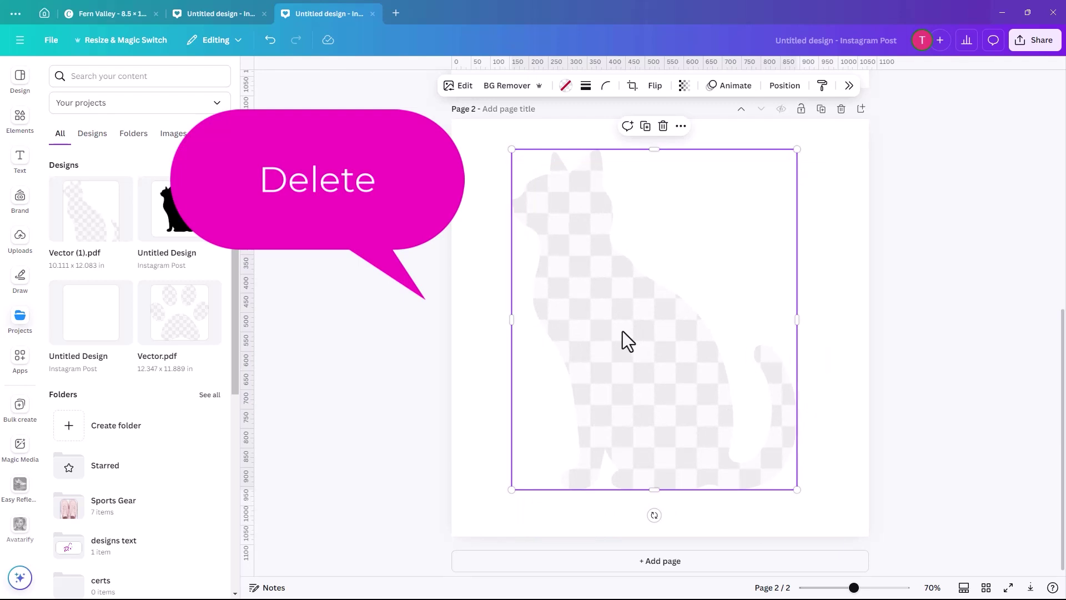
key("Delete")
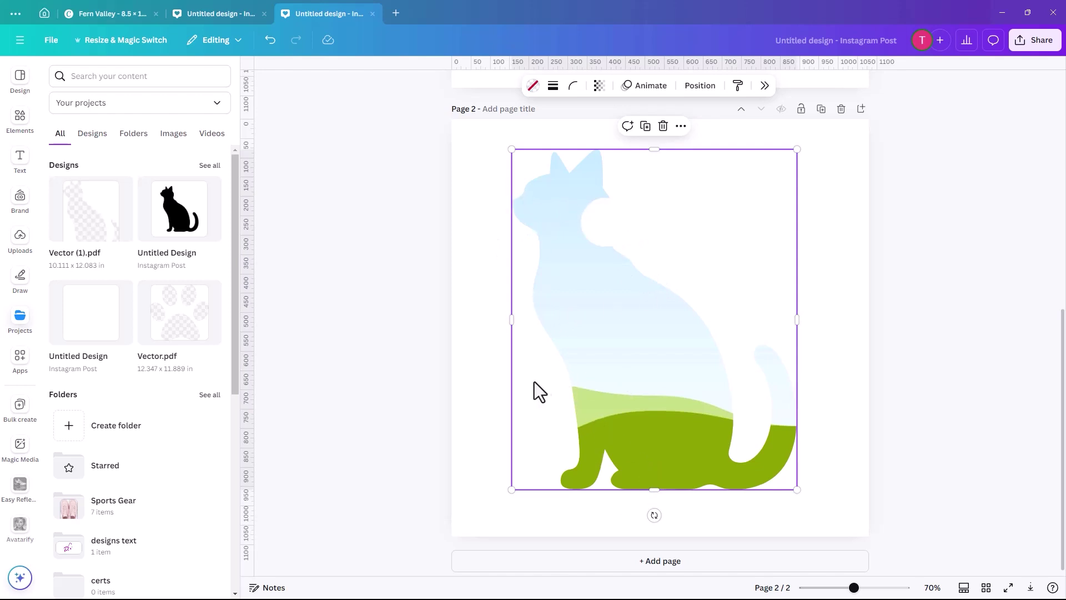
Step: Restore the cat frame, detach and delete its transparent image, nudge it lower, and show Elements
key("ctrl+z")
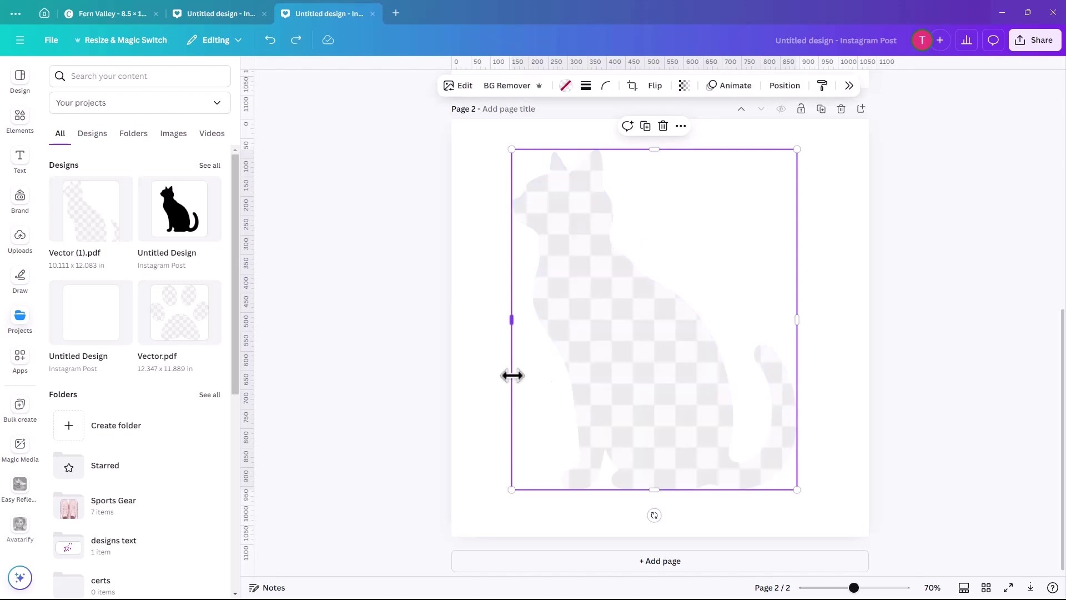
right_click(598, 368)
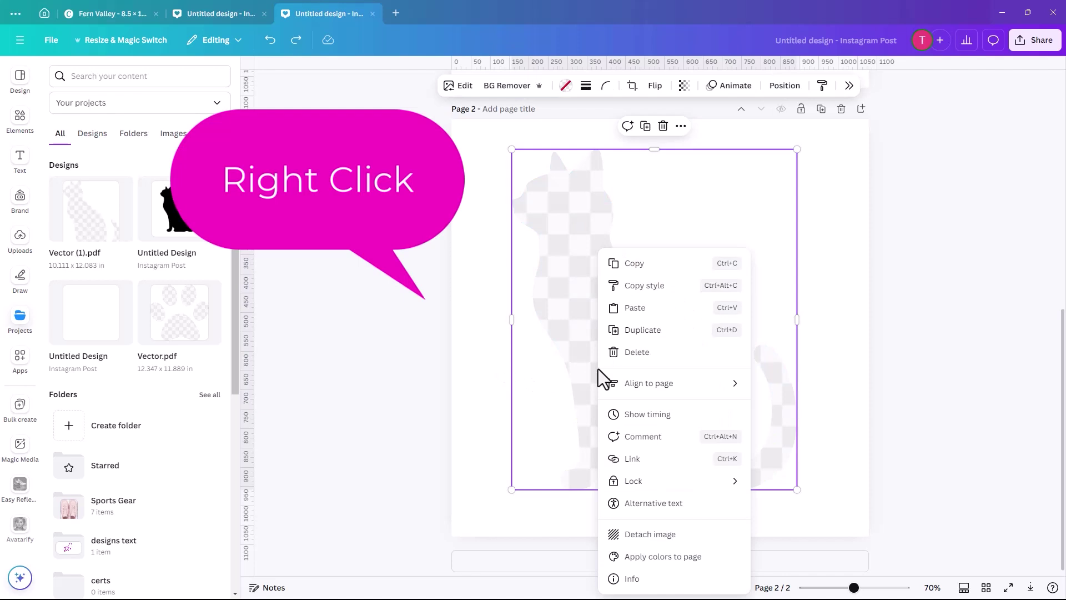
left_click(641, 536)
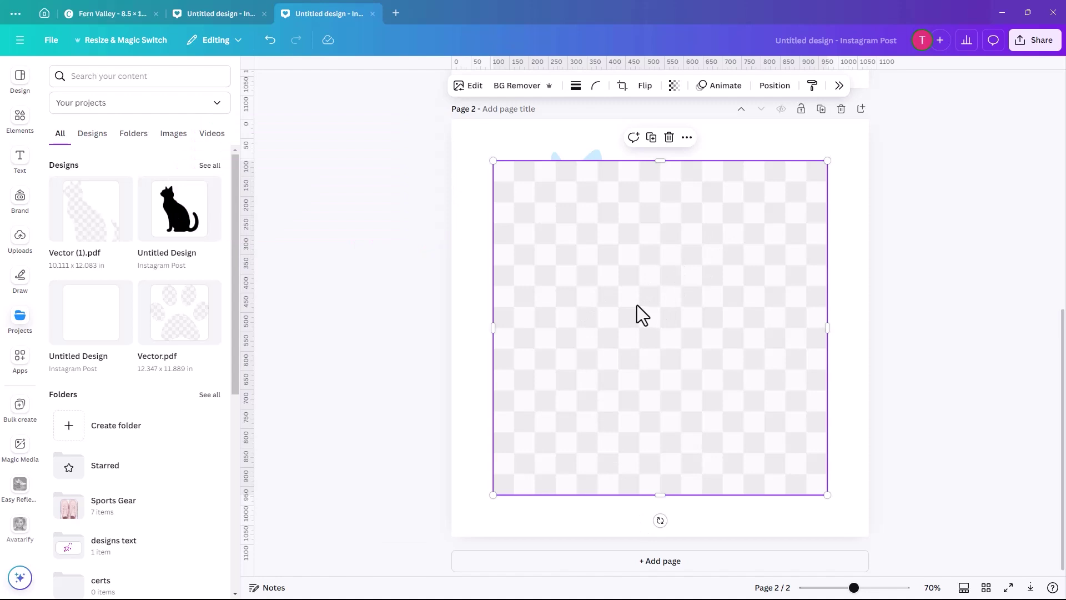
key("Delete")
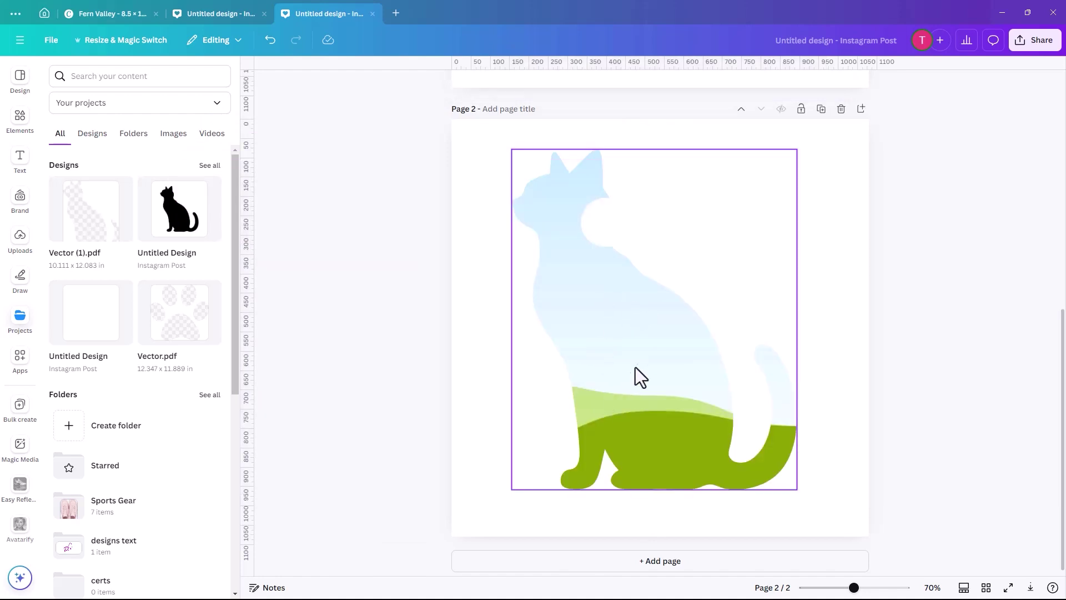
mouse_move(635, 368)
left_mouse_down()
mouse_move(583, 328)
mouse_move(650, 397)
mouse_move(632, 374)
left_mouse_up()
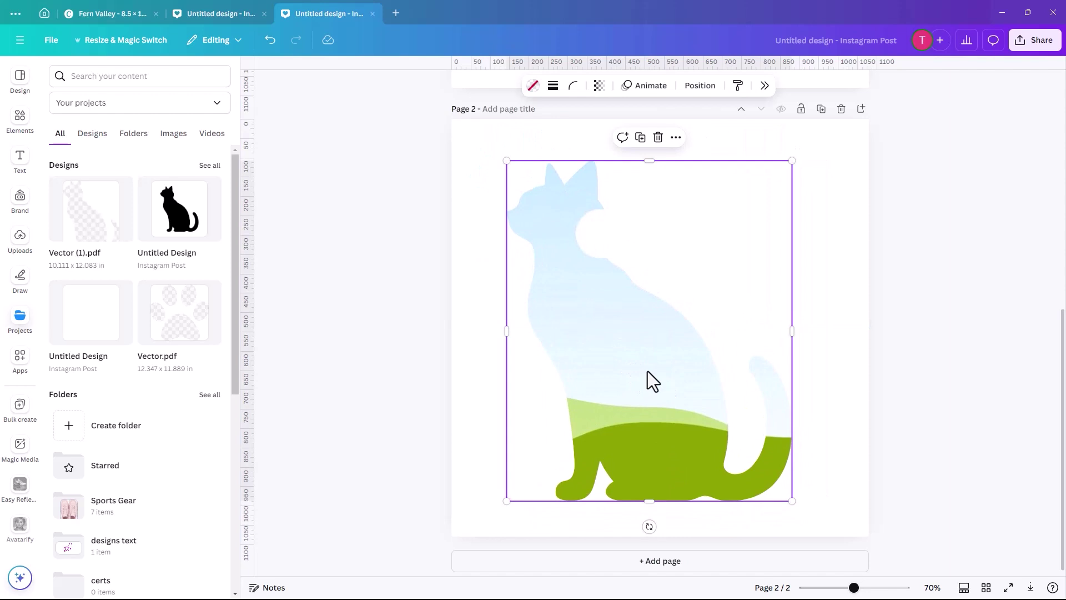
left_click(18, 121)
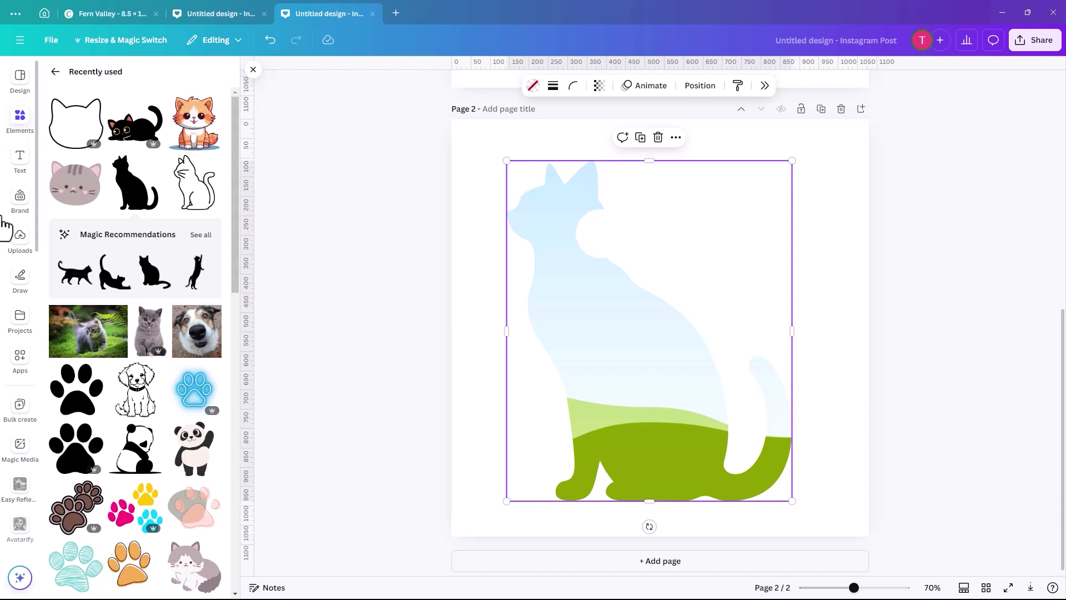
Step: Search photos for 'night sky' and drop the purple cloudy photo into the cat frame
left_click(55, 72)
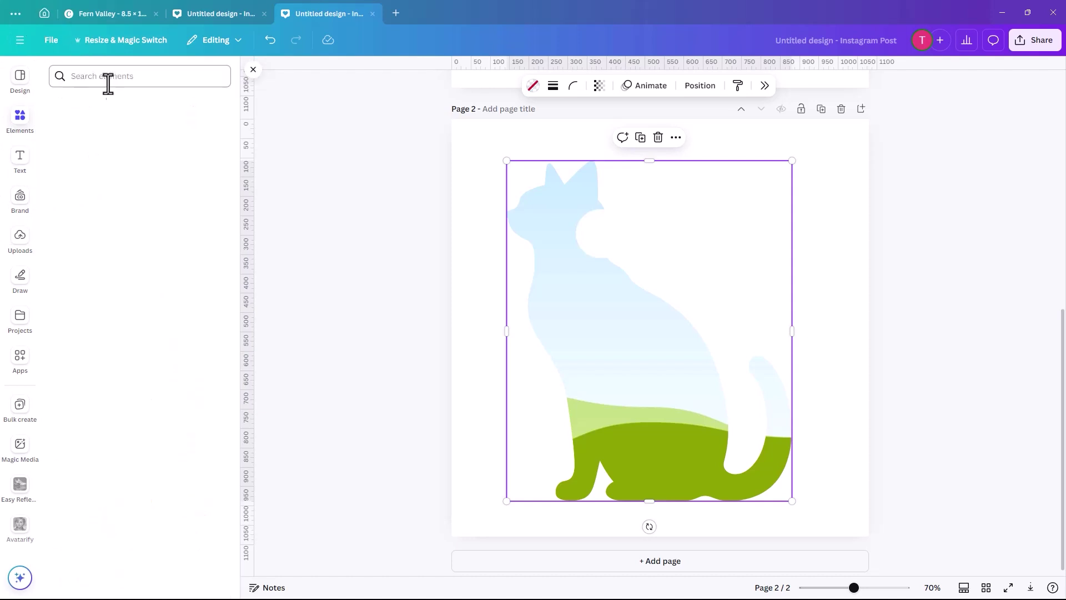
left_click(73, 76)
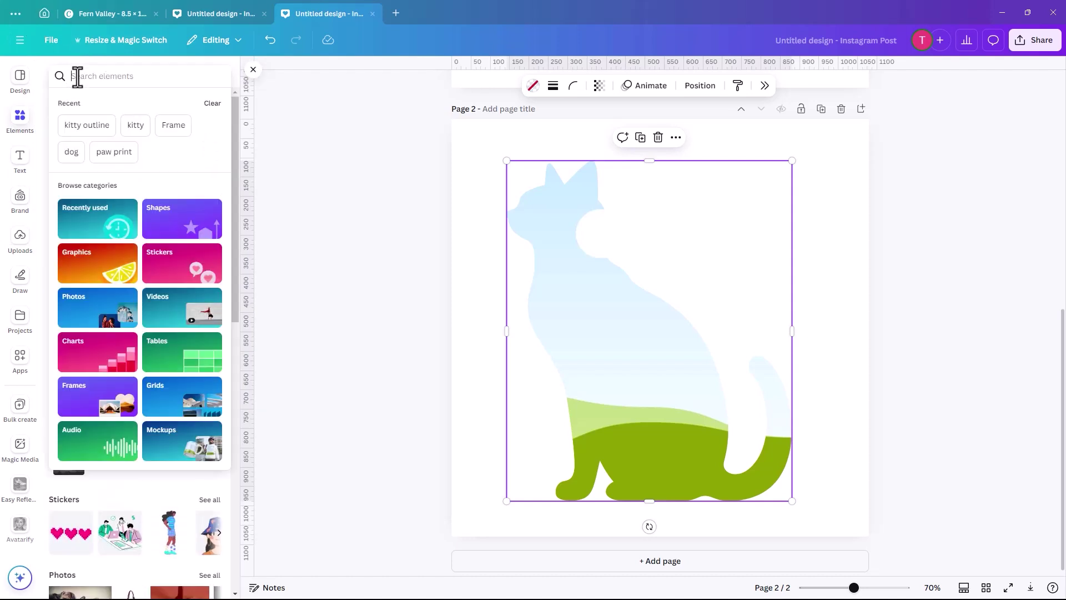
type("night s")
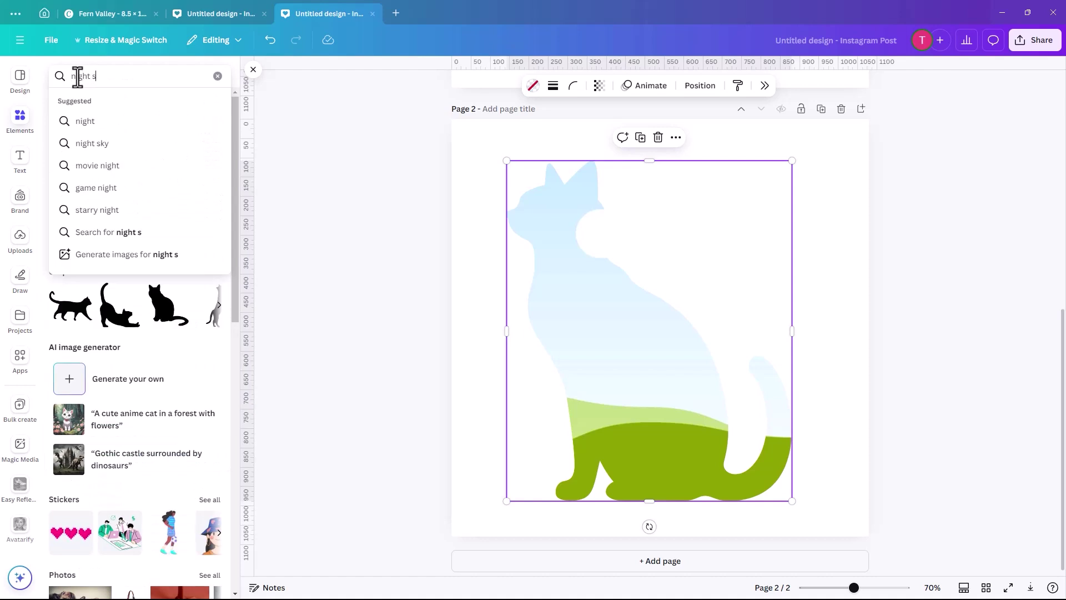
type("ky")
key("Return")
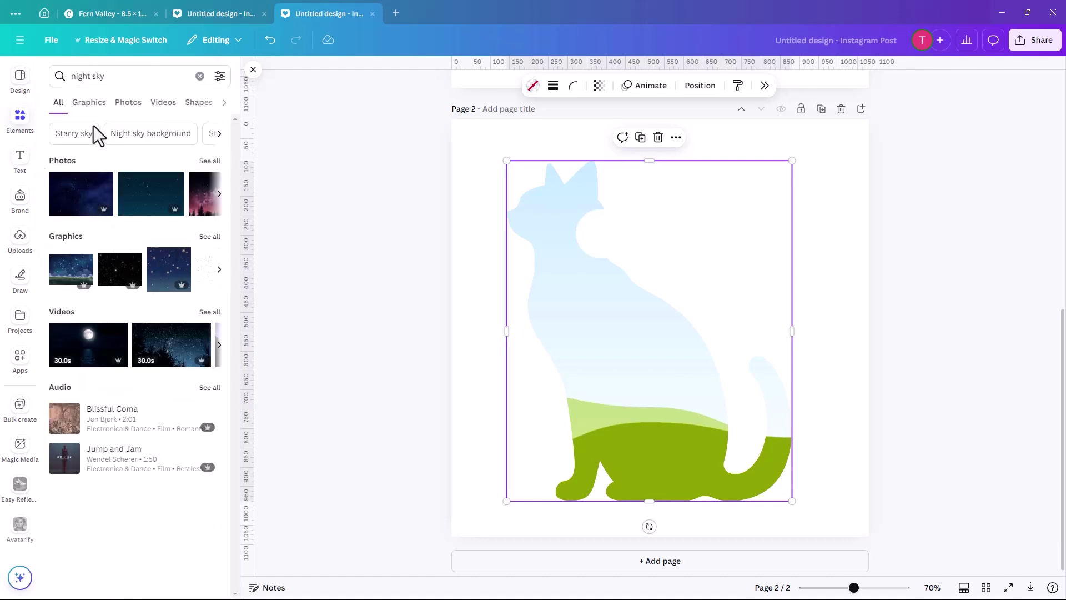
left_click(125, 105)
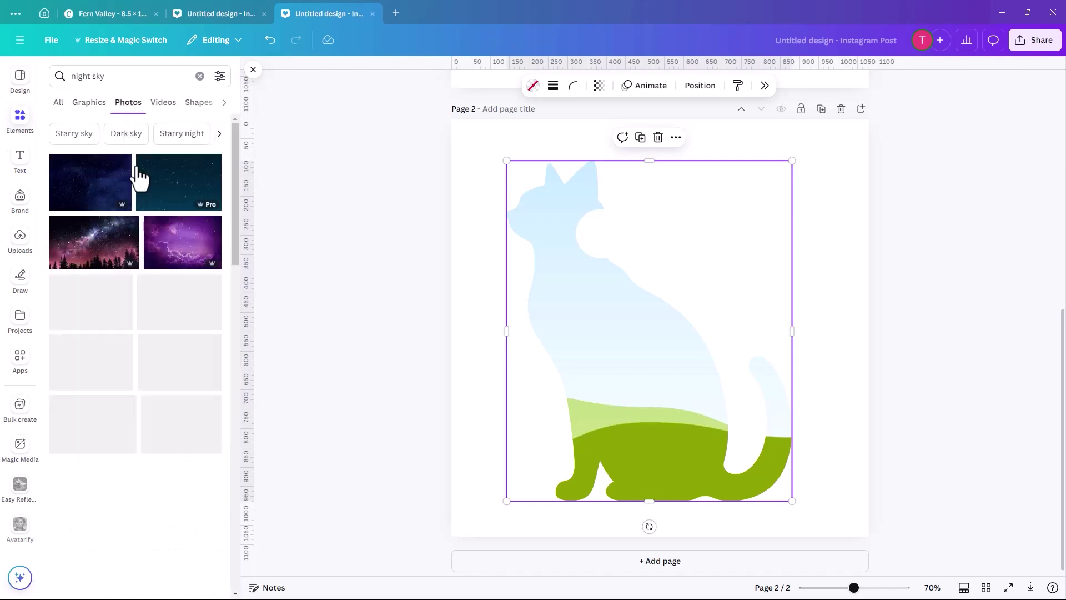
left_click(181, 254)
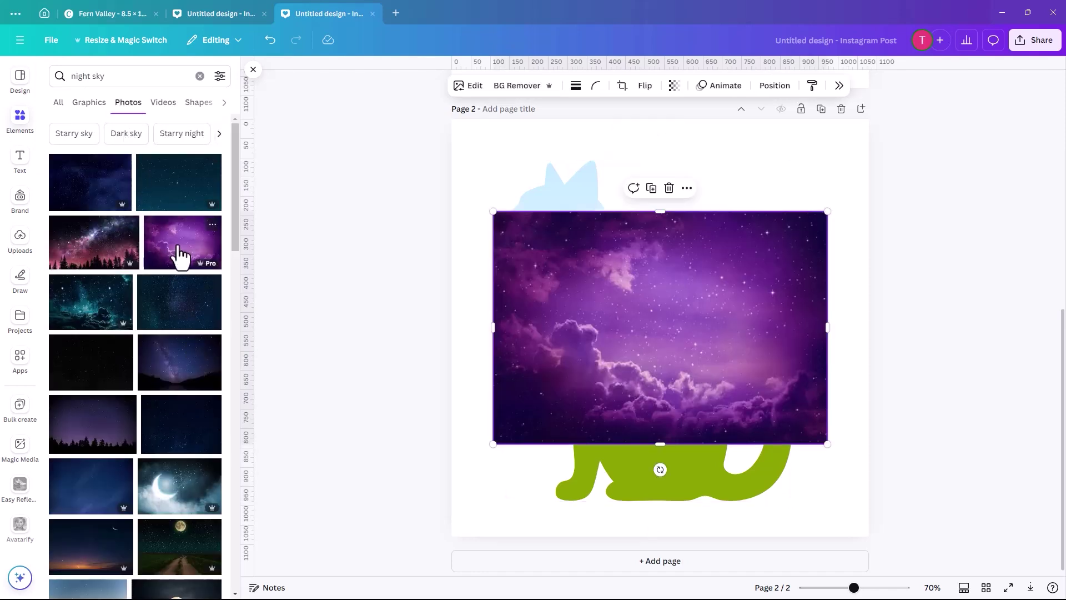
left_click_drag(587, 327, 578, 383)
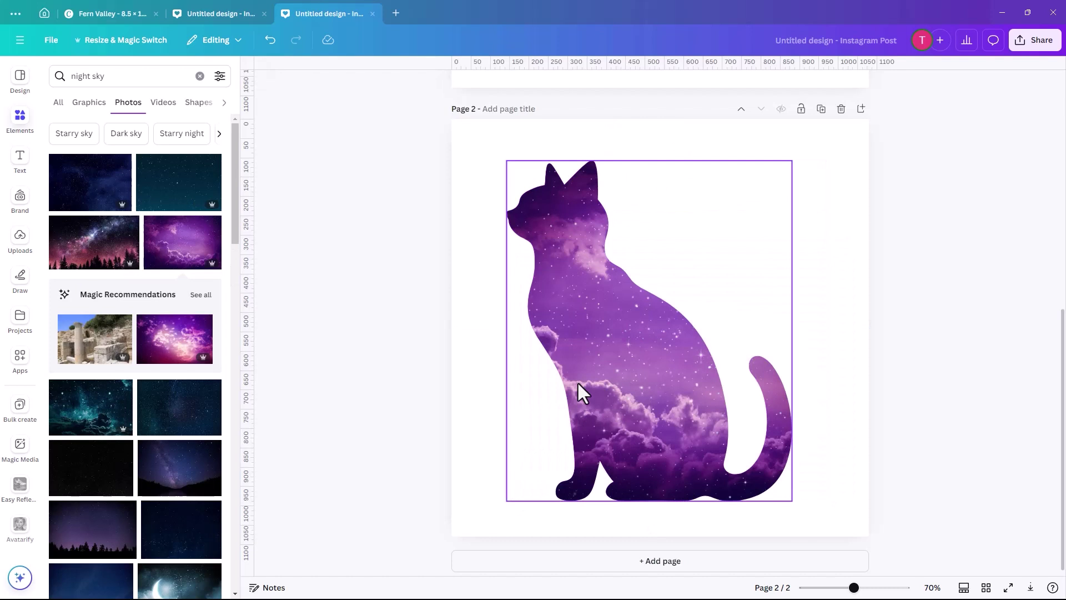
left_click(467, 340)
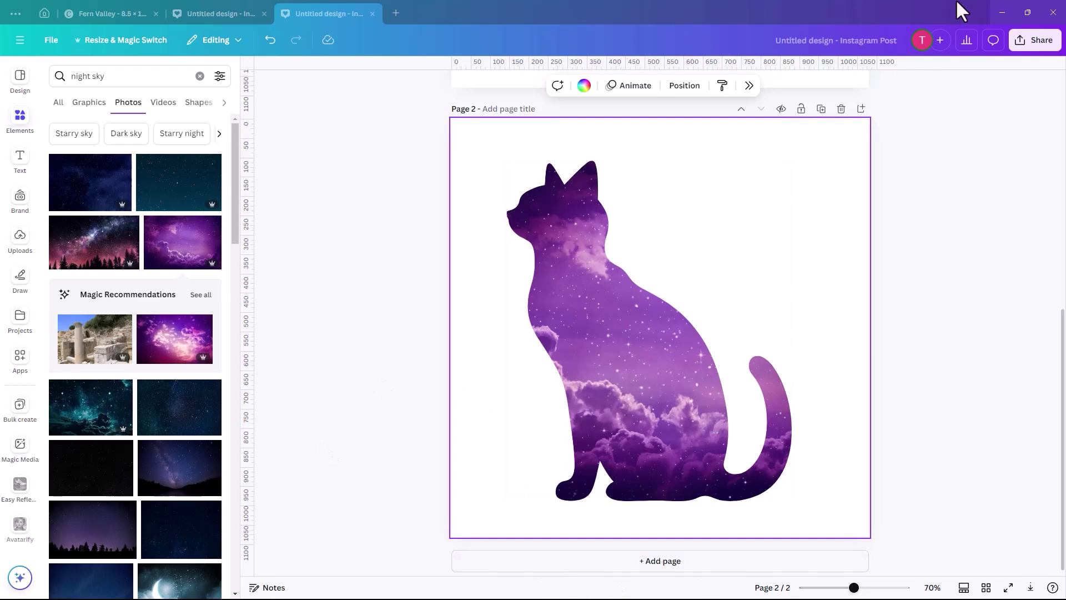
Step: Back in Figma, draw a closed seven-point polygon with the Pen tool on Page 3
left_click(1002, 12)
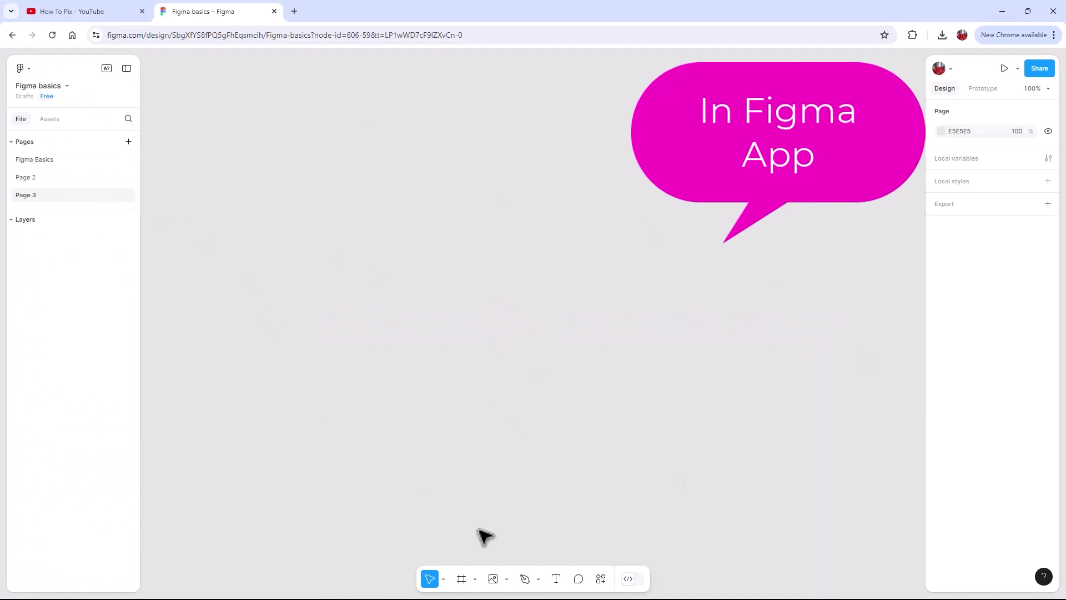
left_click(526, 580)
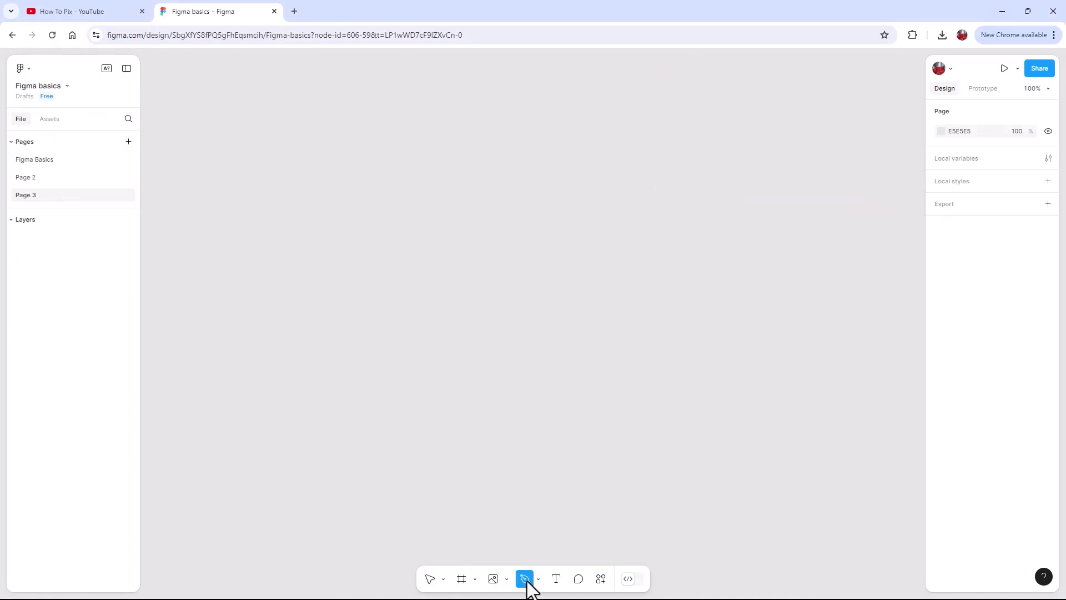
left_click(308, 256)
left_click(548, 173)
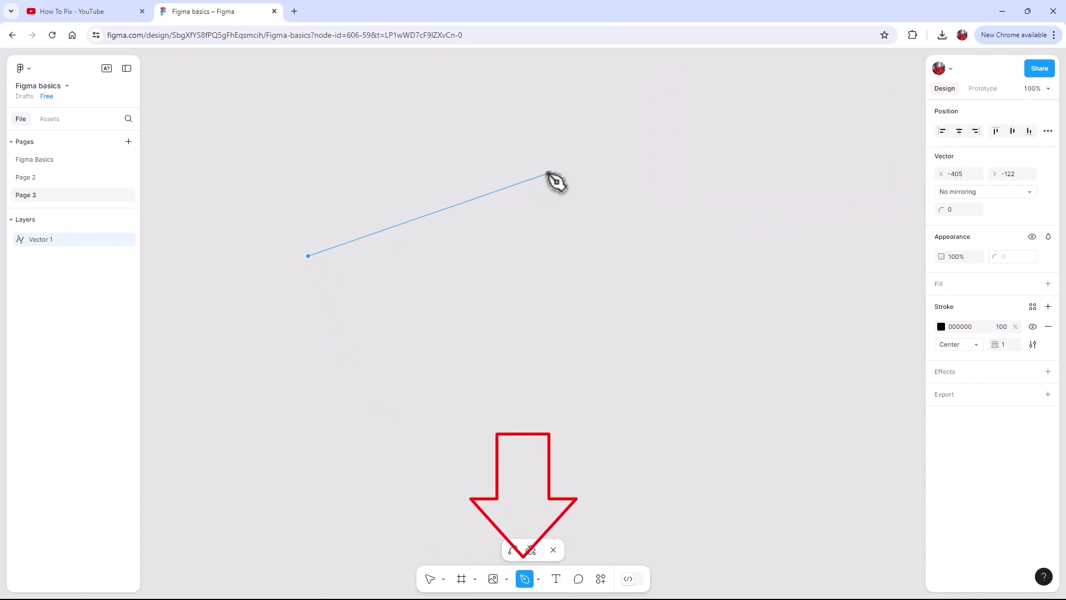
left_click(709, 279)
left_click(700, 353)
left_click(486, 269)
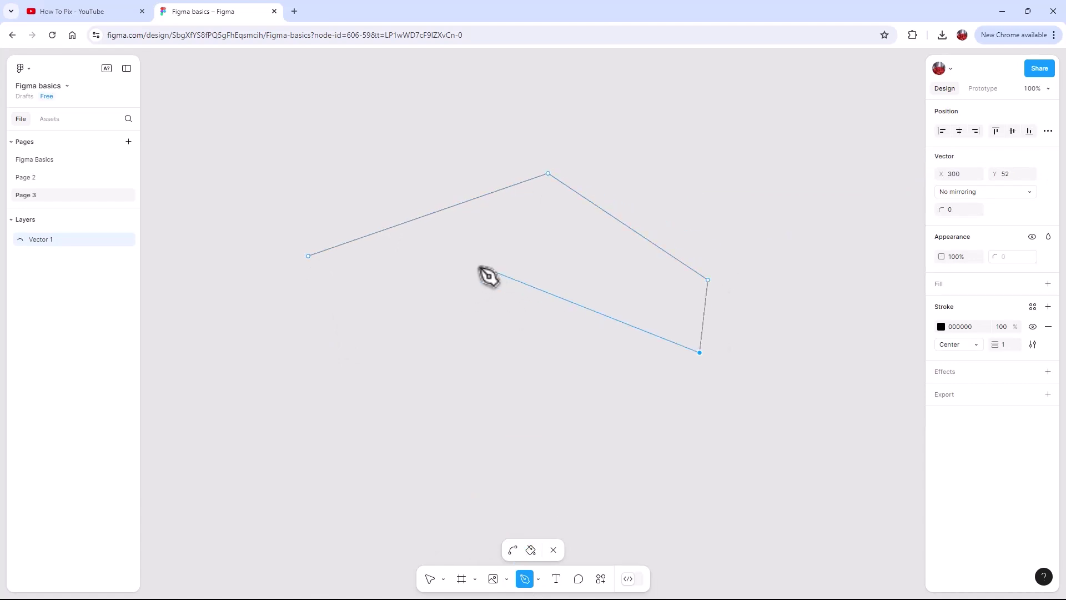
left_click(459, 320)
left_click(337, 320)
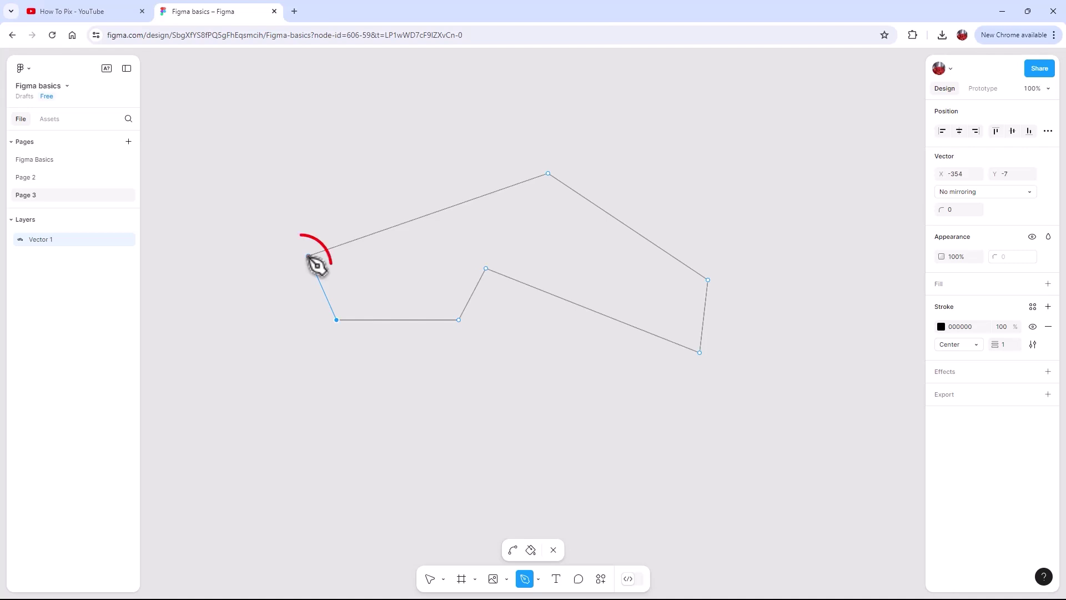
left_click(309, 257)
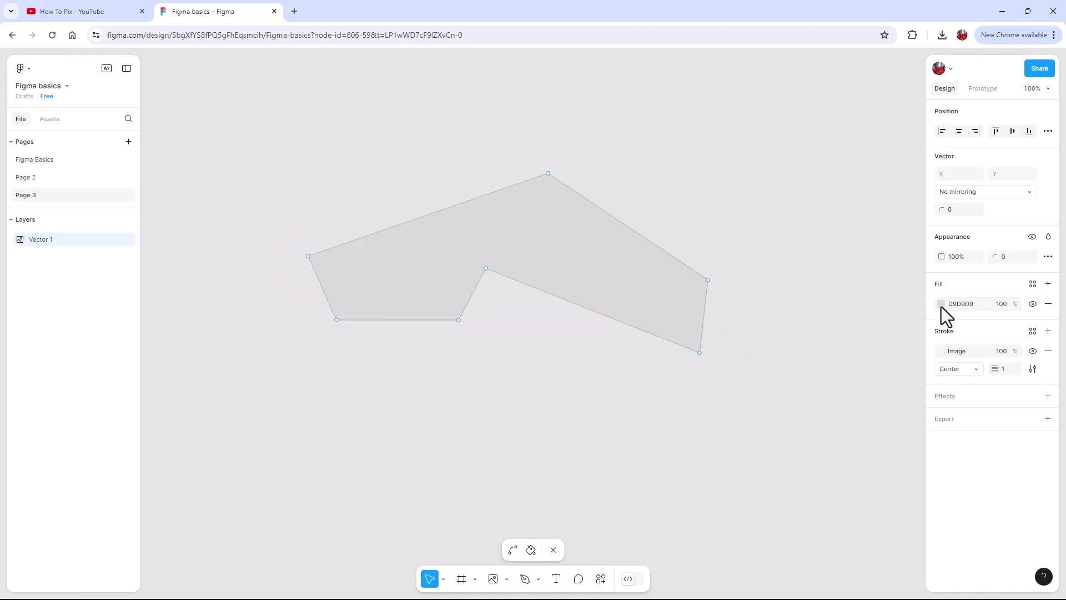
Step: Change the polygon's fill to an Image fill and reselect the Pen tool
left_click(942, 304)
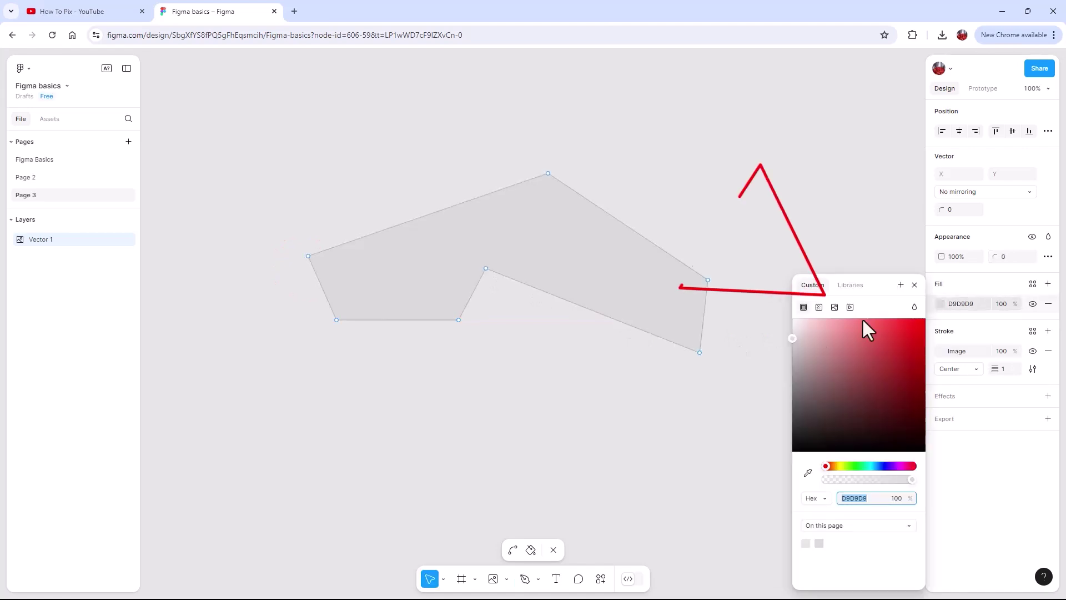
left_click(835, 307)
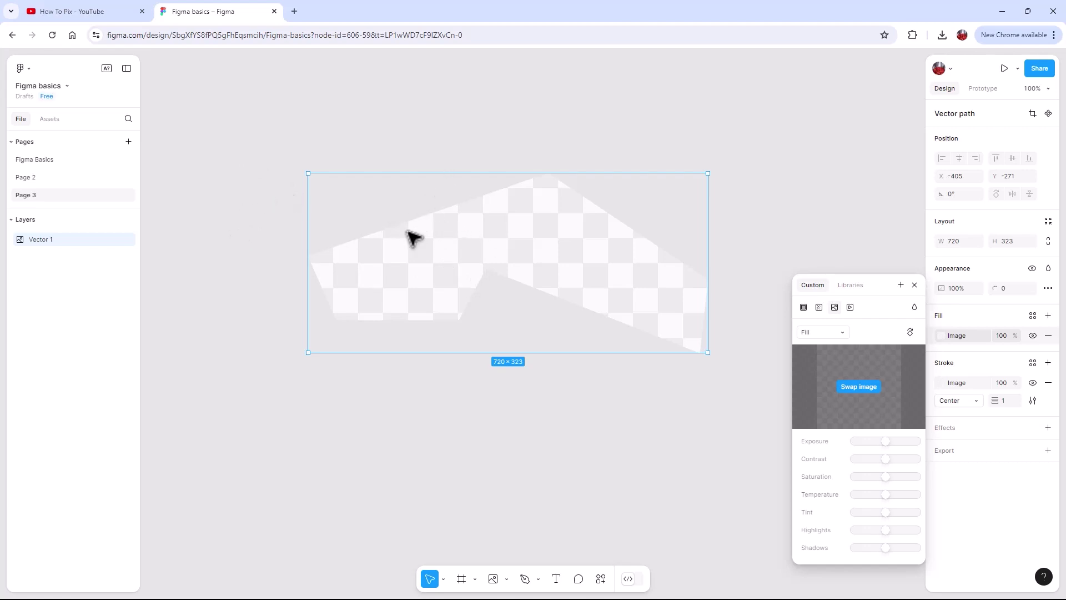
left_click(525, 581)
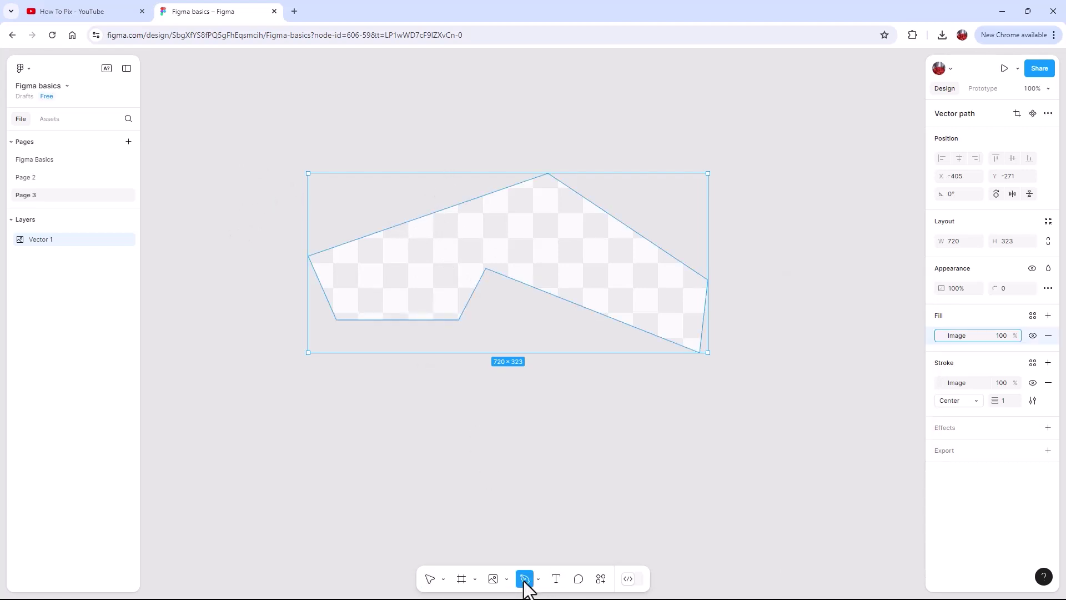
Step: Start a new Pen path across the top and curve it down the shape's right side
left_click(351, 156)
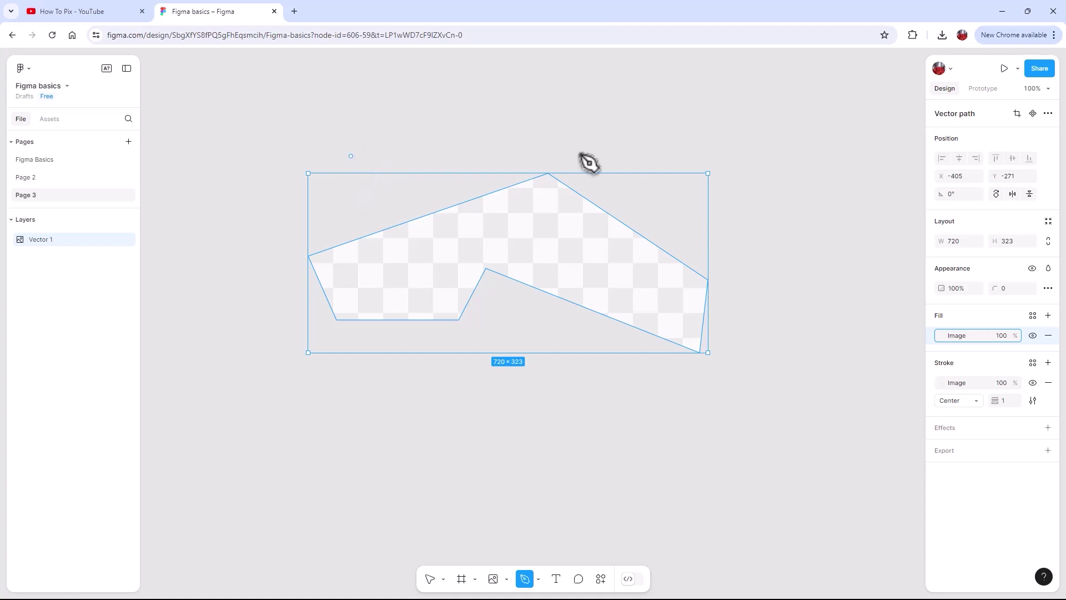
left_click(531, 124)
left_click(606, 138)
left_click(619, 157)
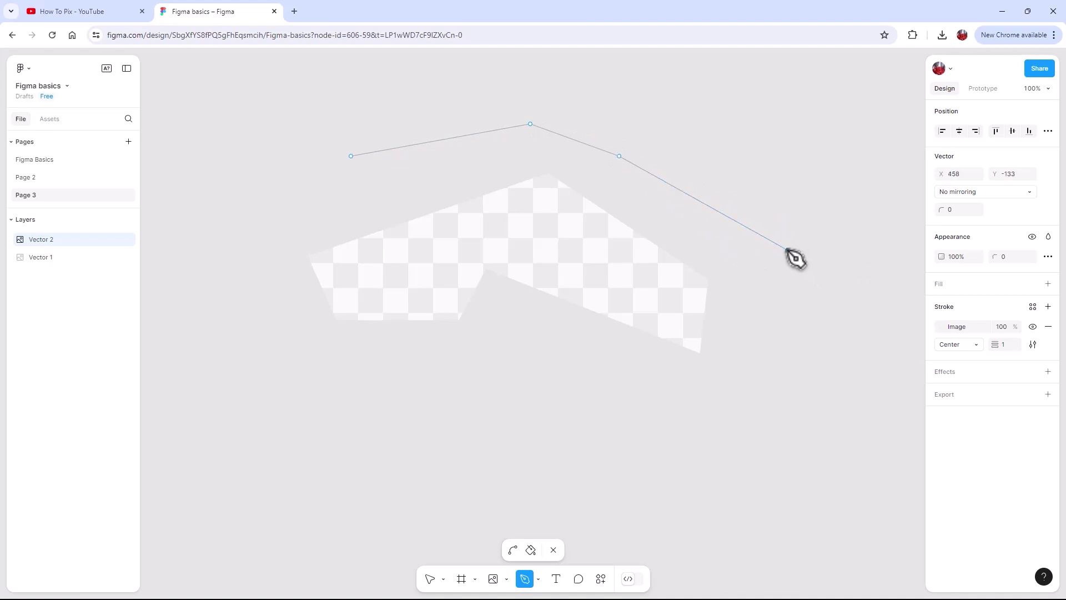
left_click_drag(788, 250, 808, 414)
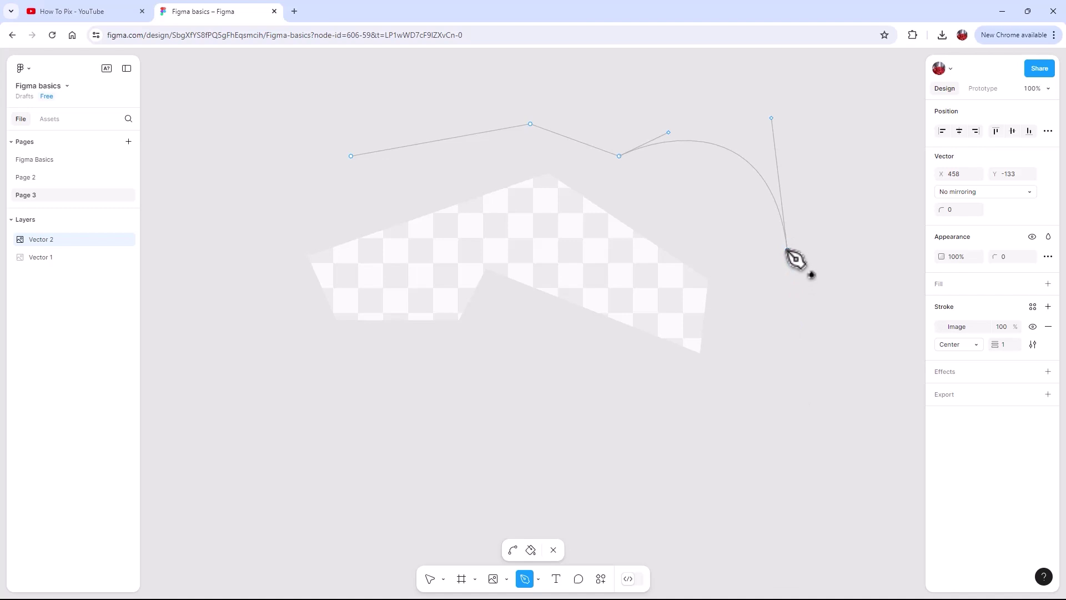
left_click(788, 250)
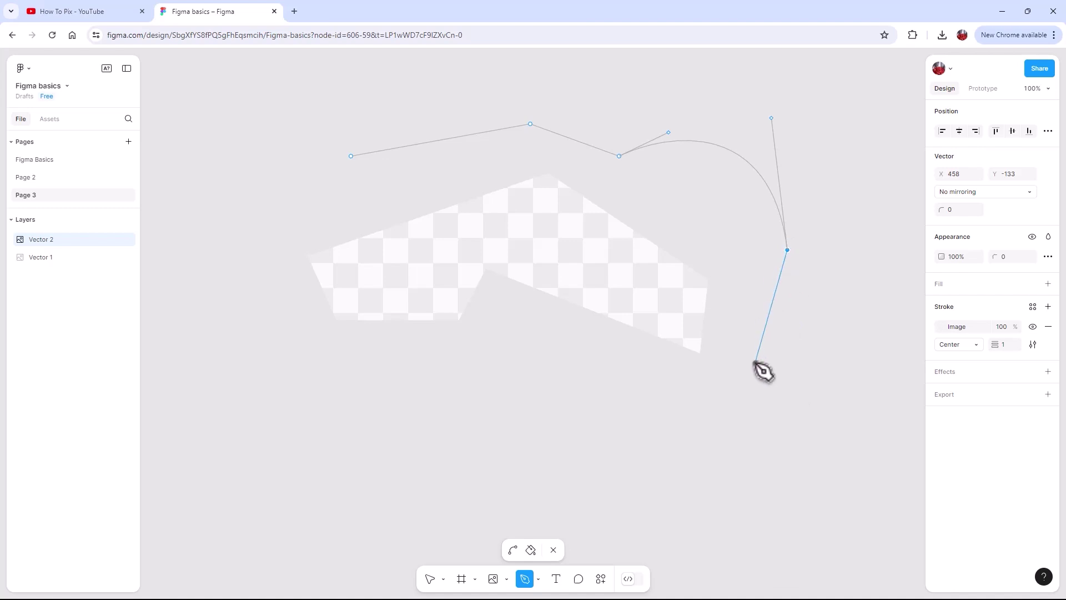
left_click_drag(713, 417, 585, 447)
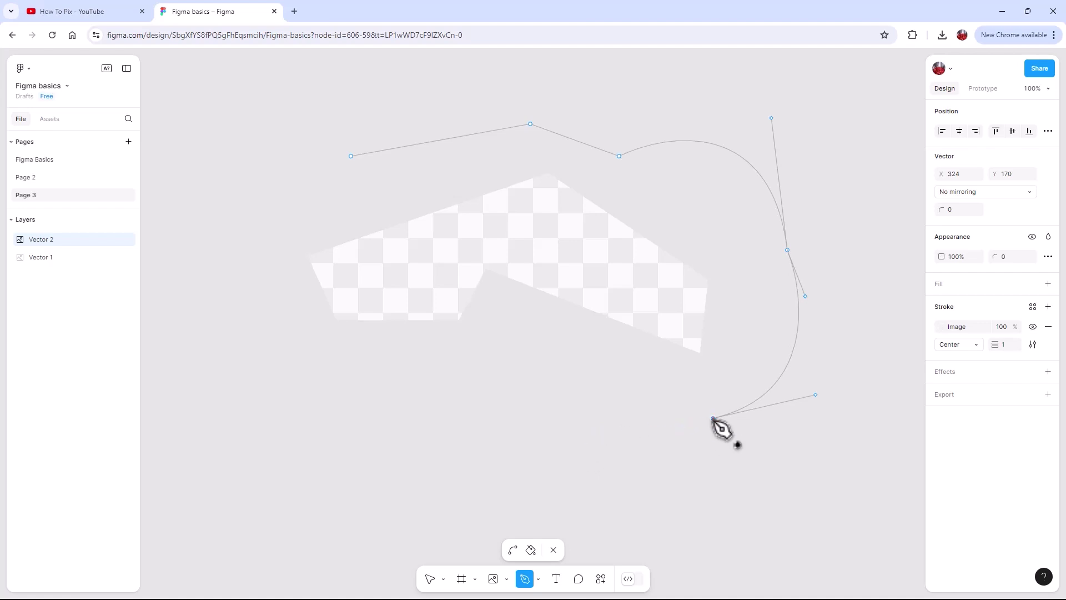
left_click(611, 428)
Step: Add curved points along the bottom and left side, closing the loop at its start point
left_click(552, 368)
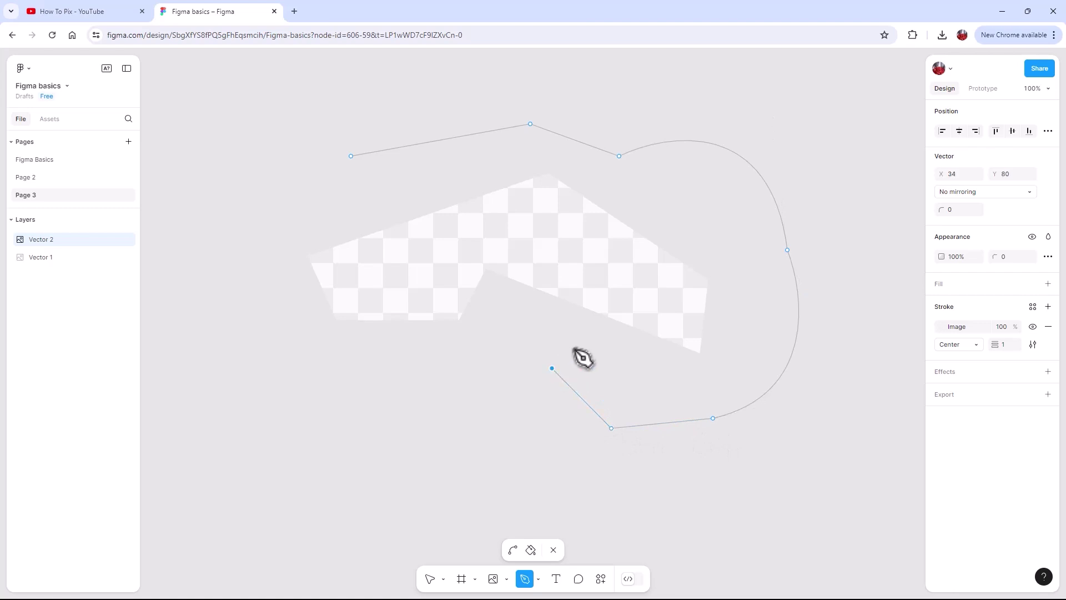
left_click_drag(576, 349, 554, 312)
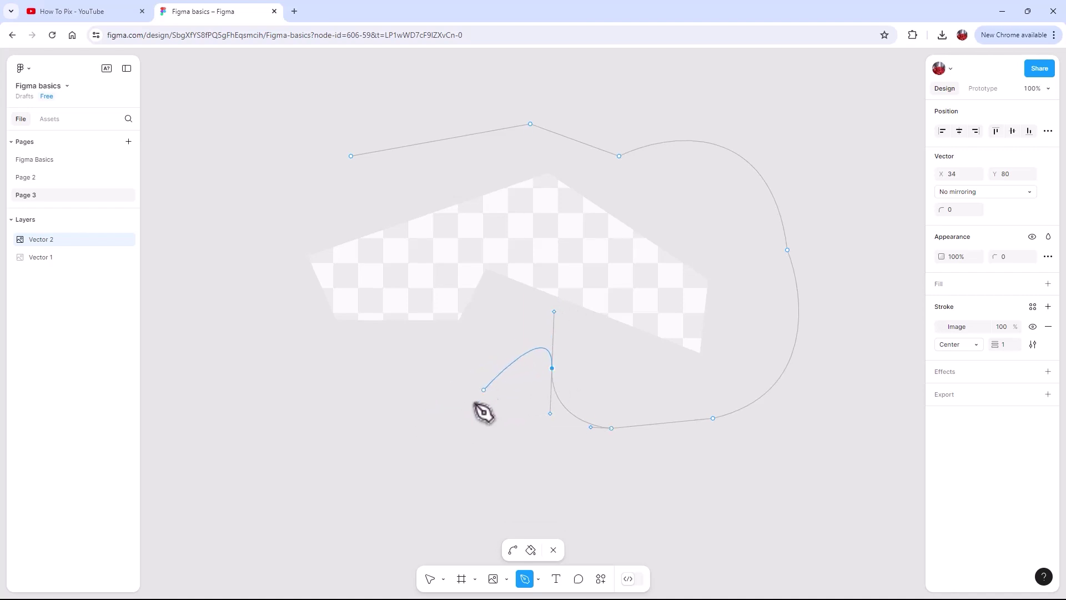
left_click(359, 443)
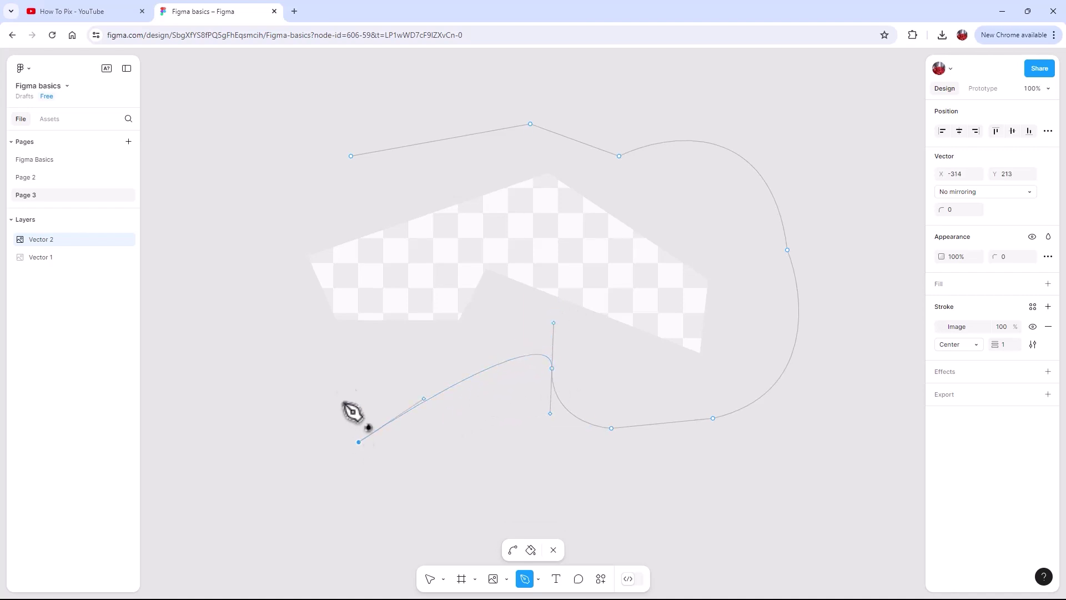
left_click(298, 343)
left_click_drag(330, 325, 395, 253)
left_click_drag(311, 204, 355, 165)
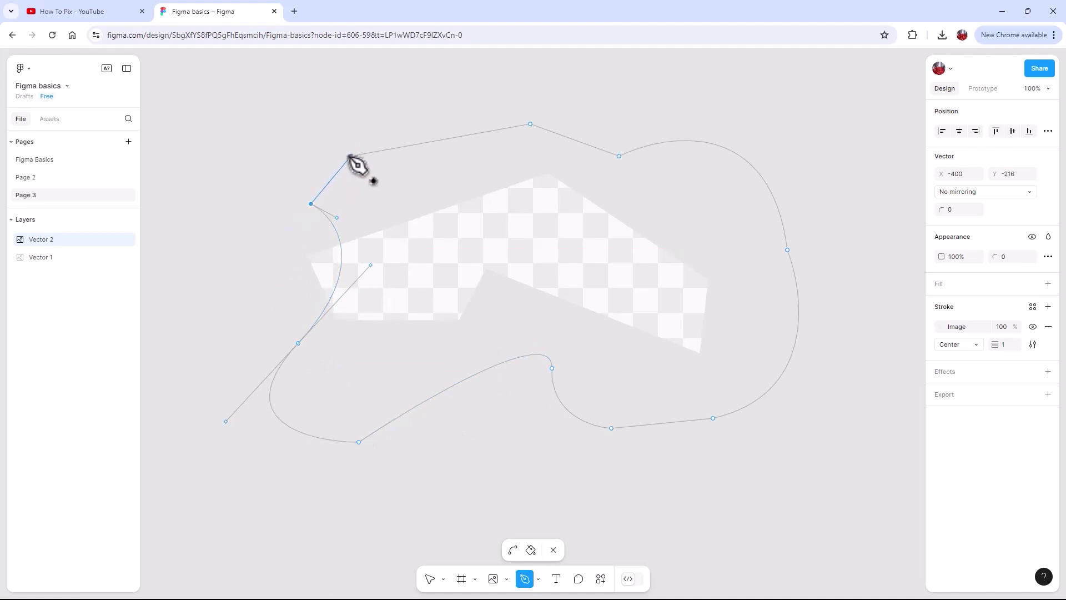
left_click(351, 157)
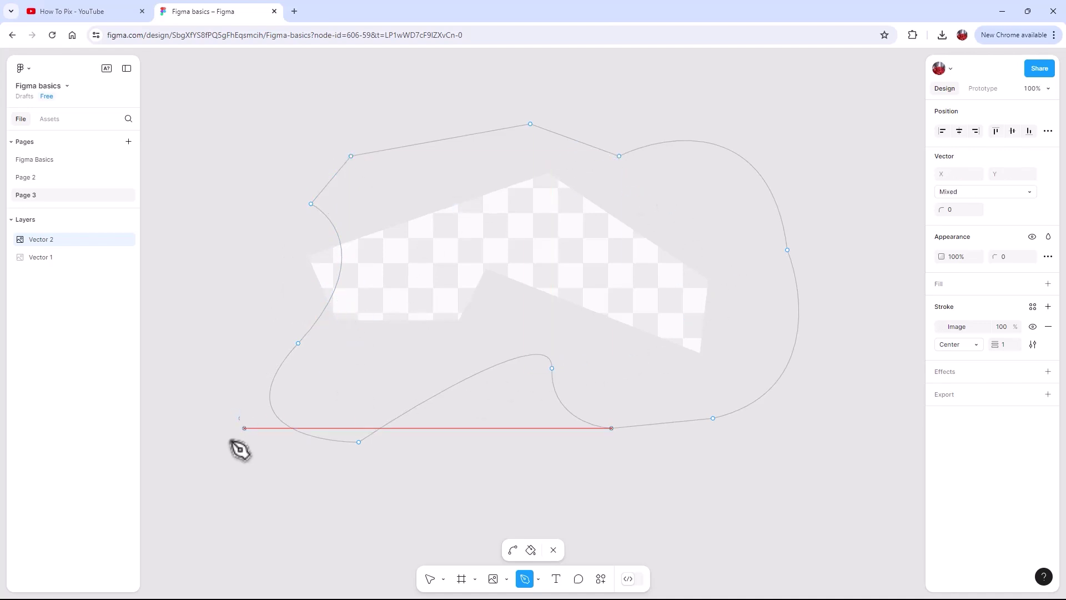
left_click(670, 142)
Step: Undo the stray anchor and give the closed outline a new Image fill
key("ctrl+z")
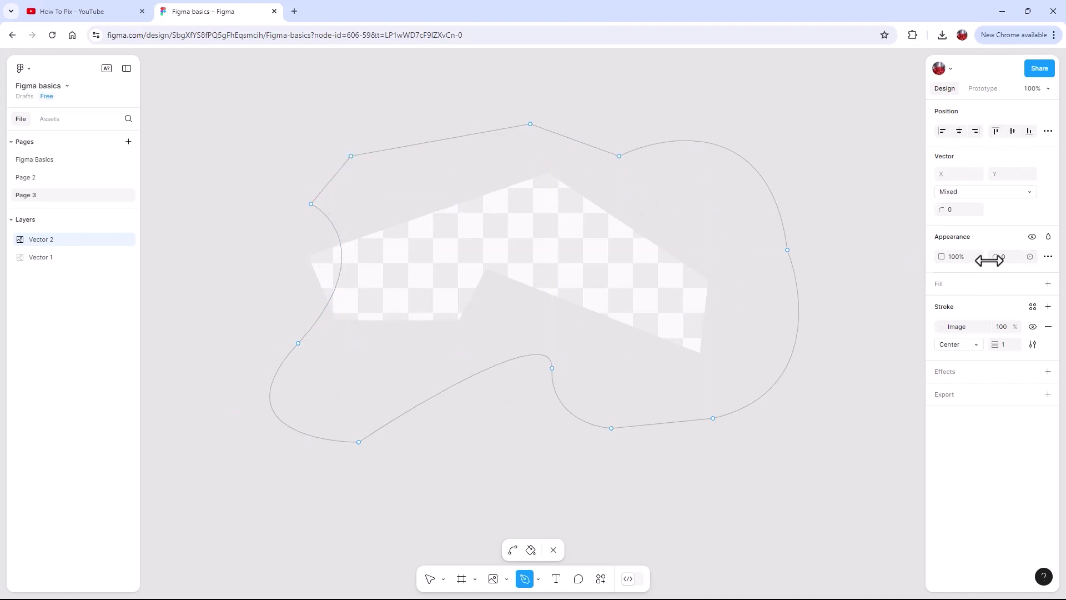
left_click(994, 284)
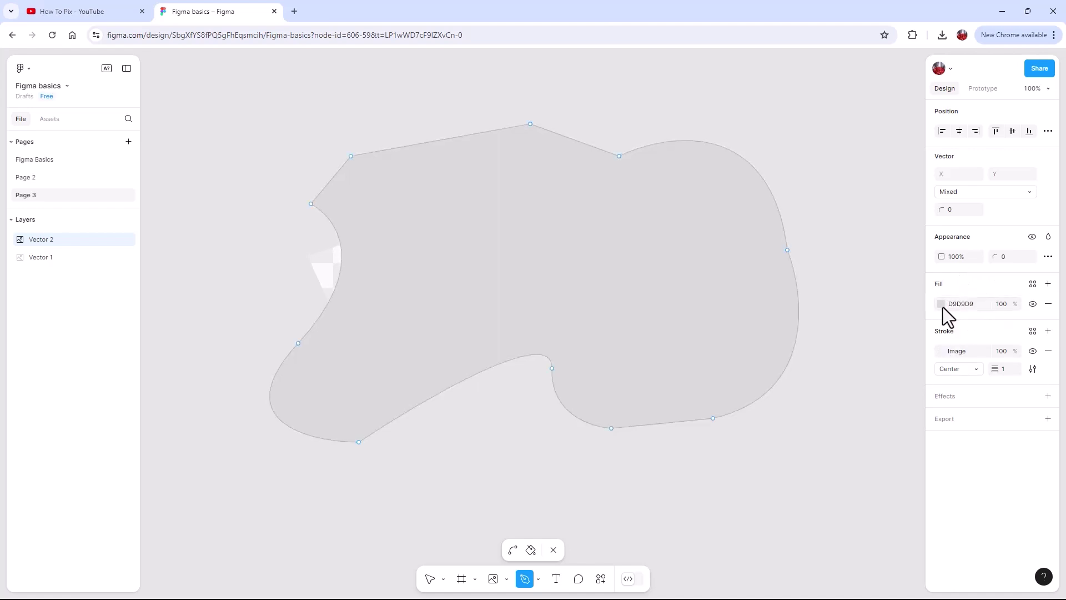
left_click(942, 305)
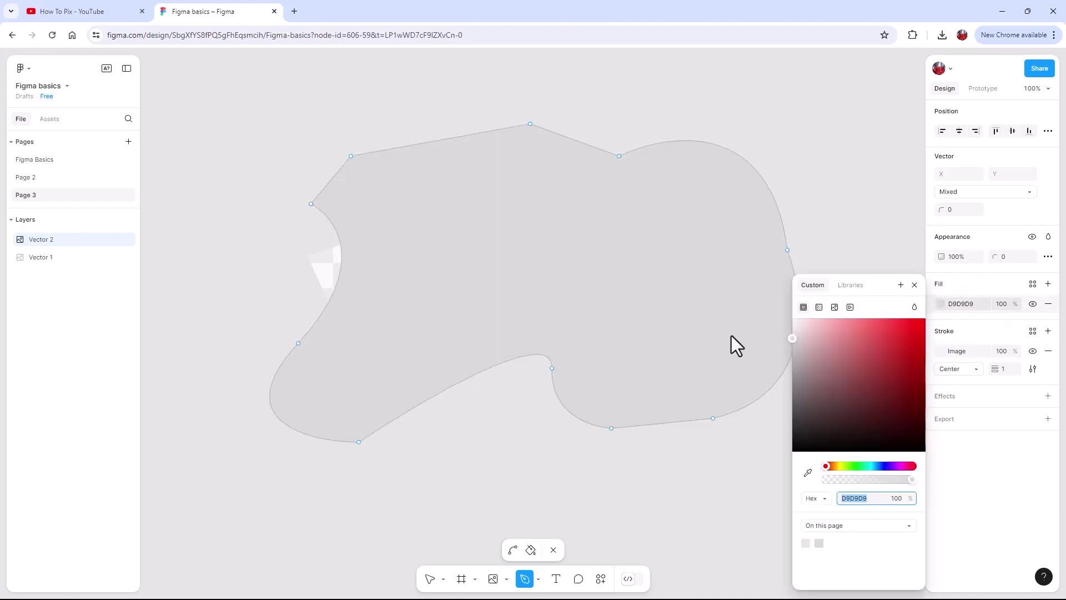
left_click(835, 307)
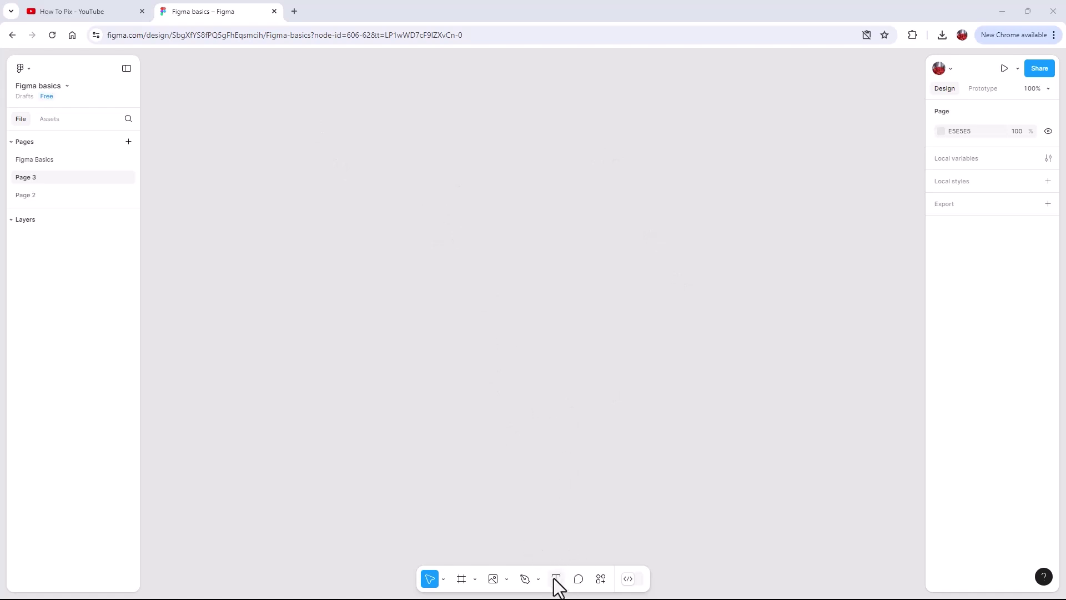
Step: Add a text box reading 'Live' on the blank canvas
left_click(557, 580)
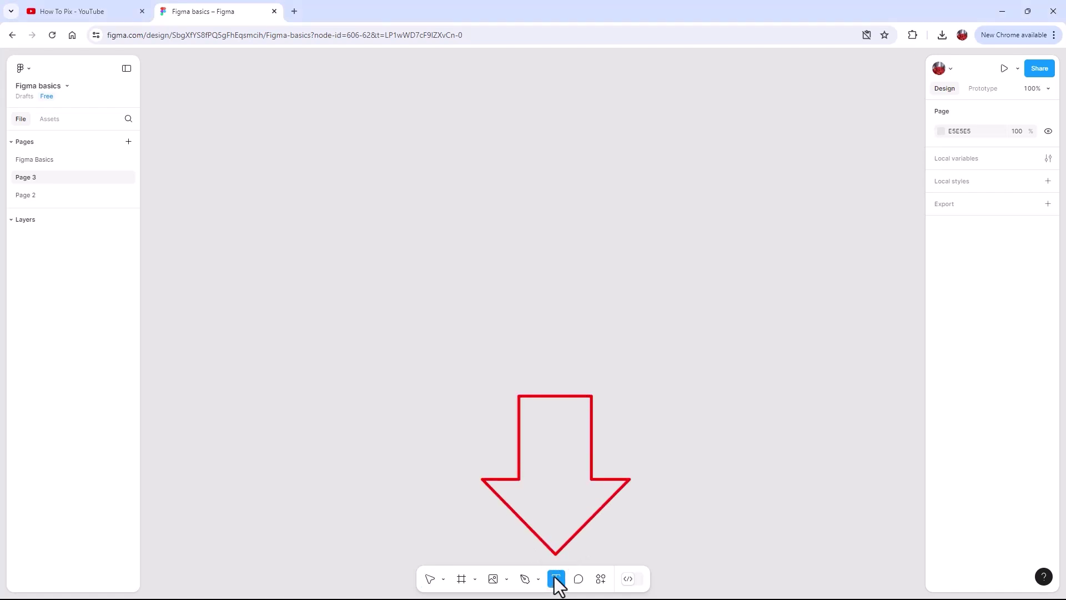
left_click(387, 186)
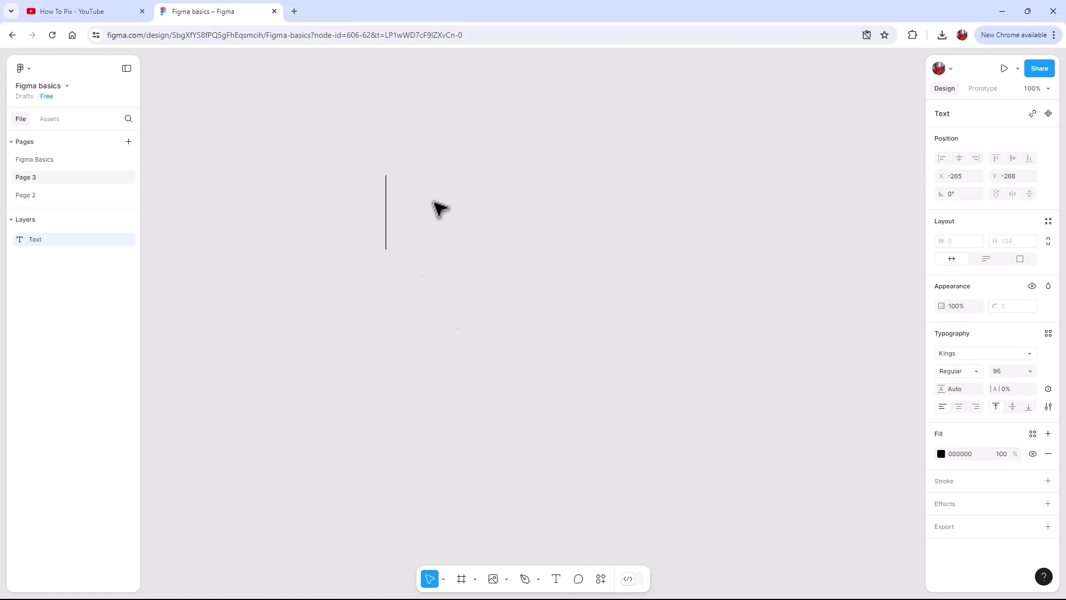
type("Live")
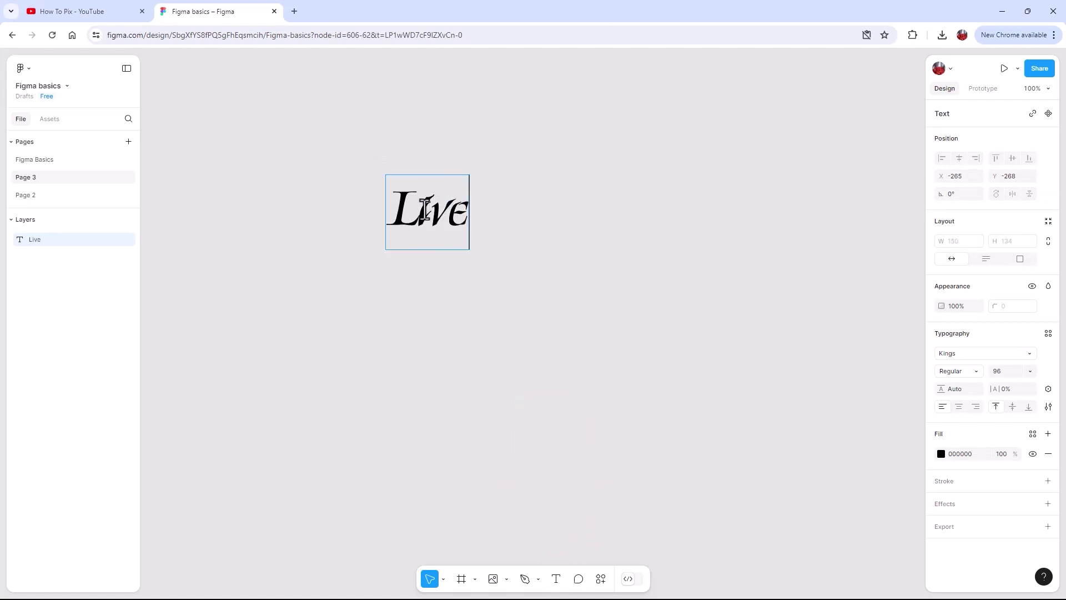
Step: Set the 'Live' text in Leckerli One at font size 128
key("ctrl+a")
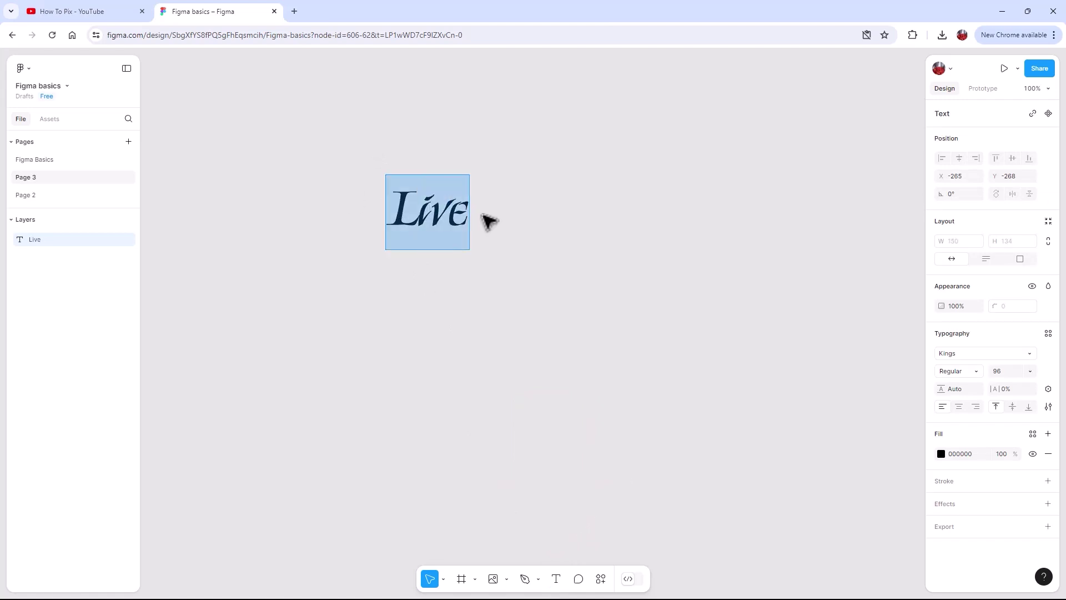
left_click(1031, 353)
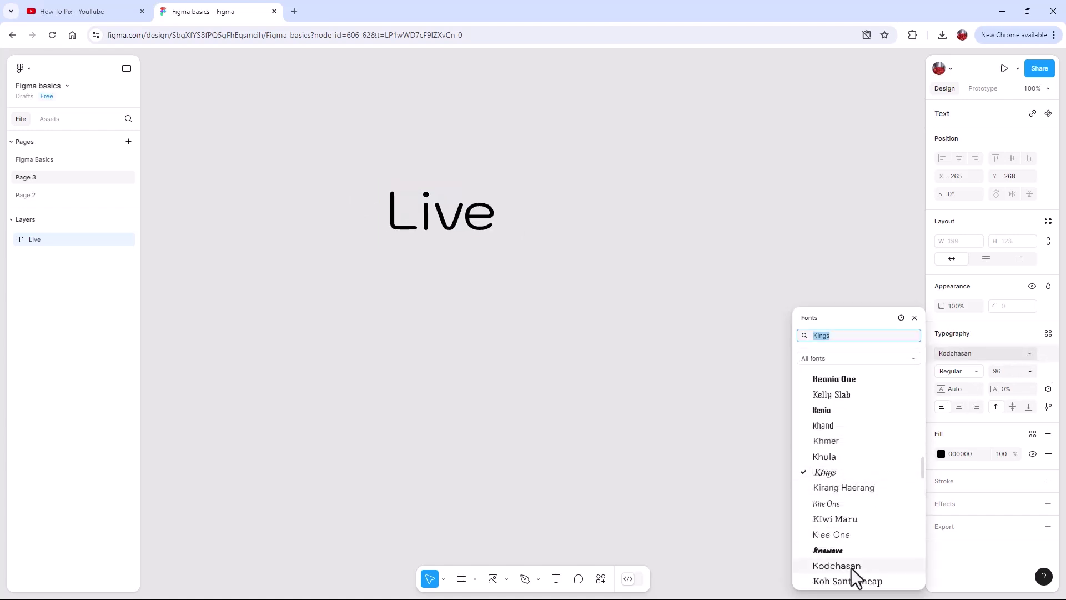
scroll(852, 568, "down", 5)
scroll(851, 569, "down", 5)
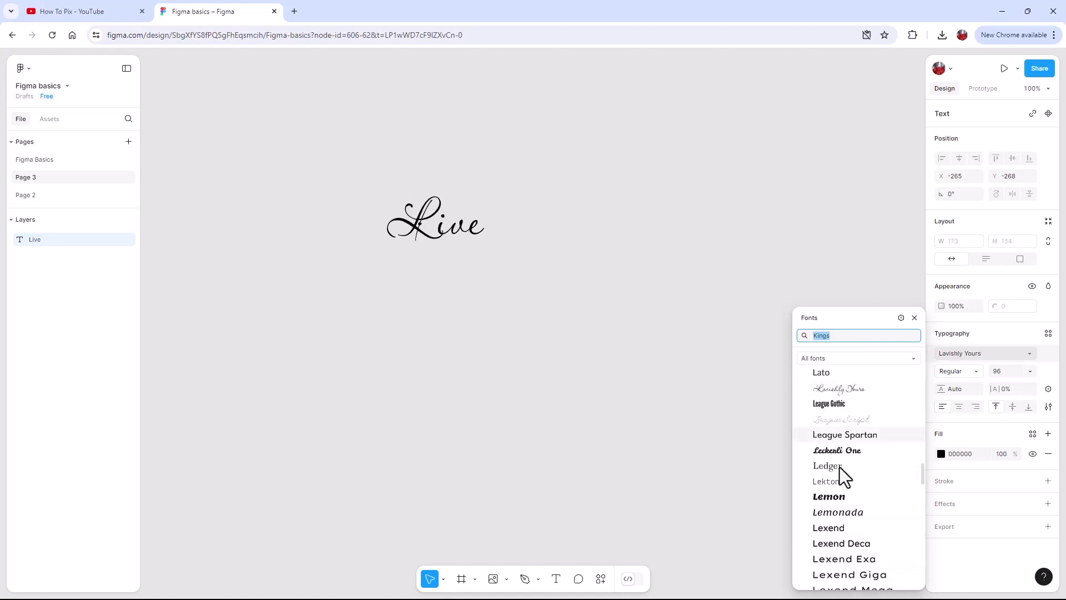
left_click(840, 450)
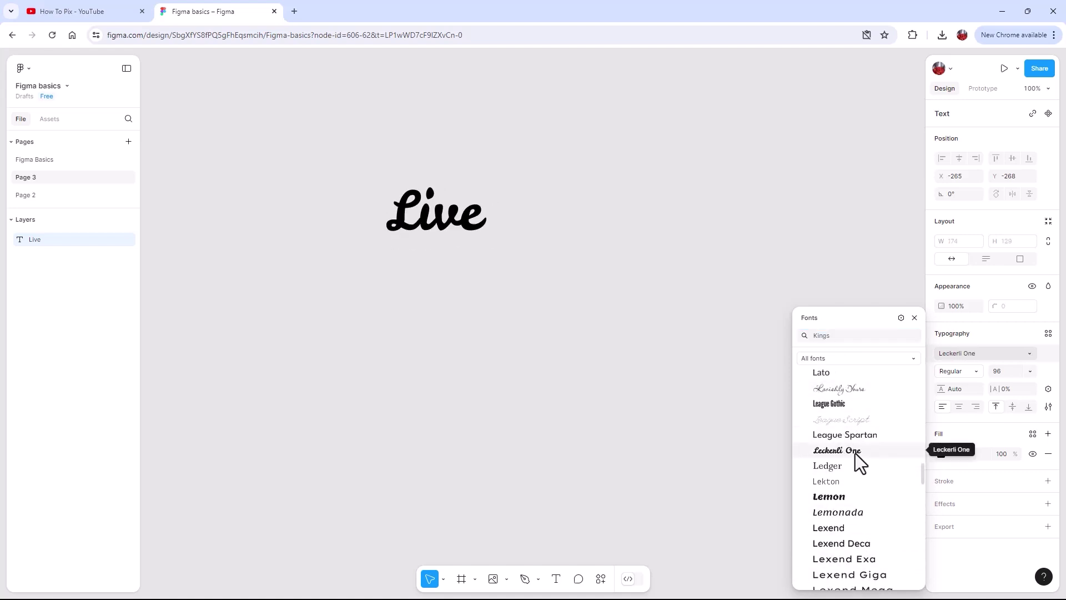
key("Escape")
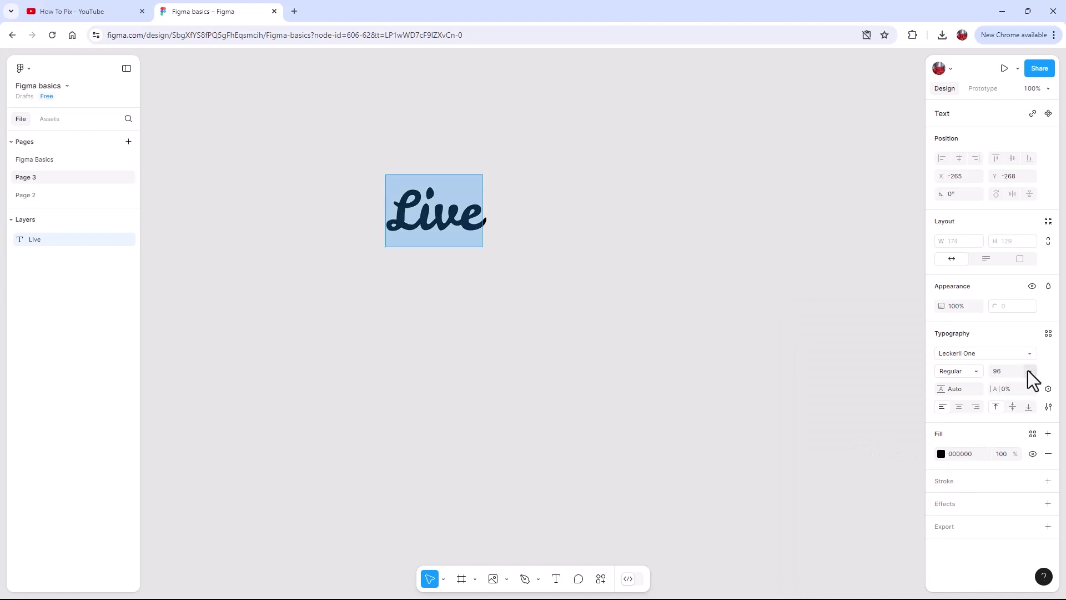
left_click(1028, 371)
left_click(1023, 381)
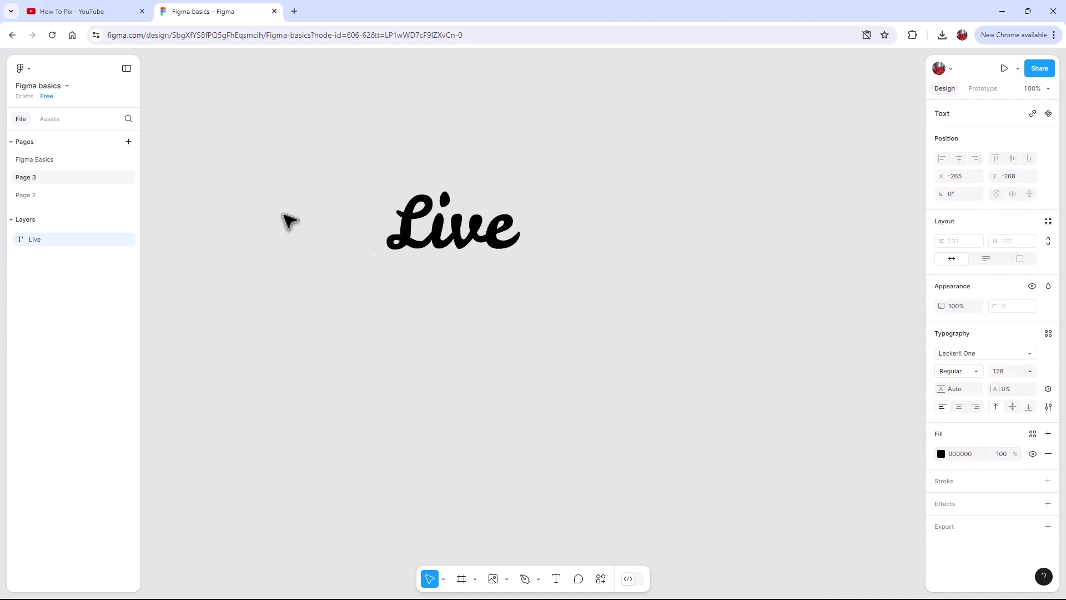
double_click(439, 238)
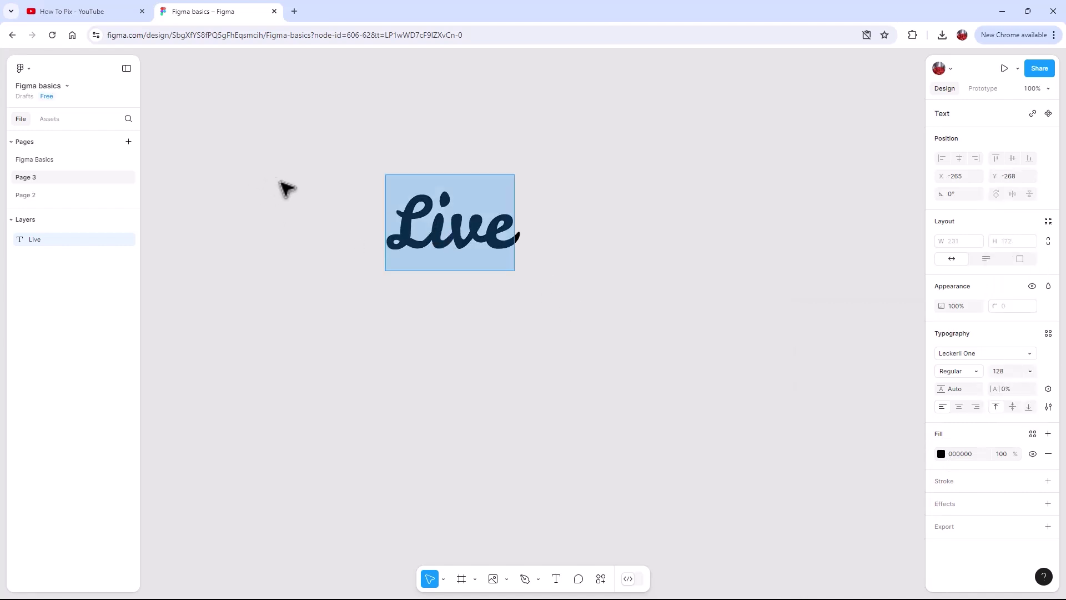
key("Escape")
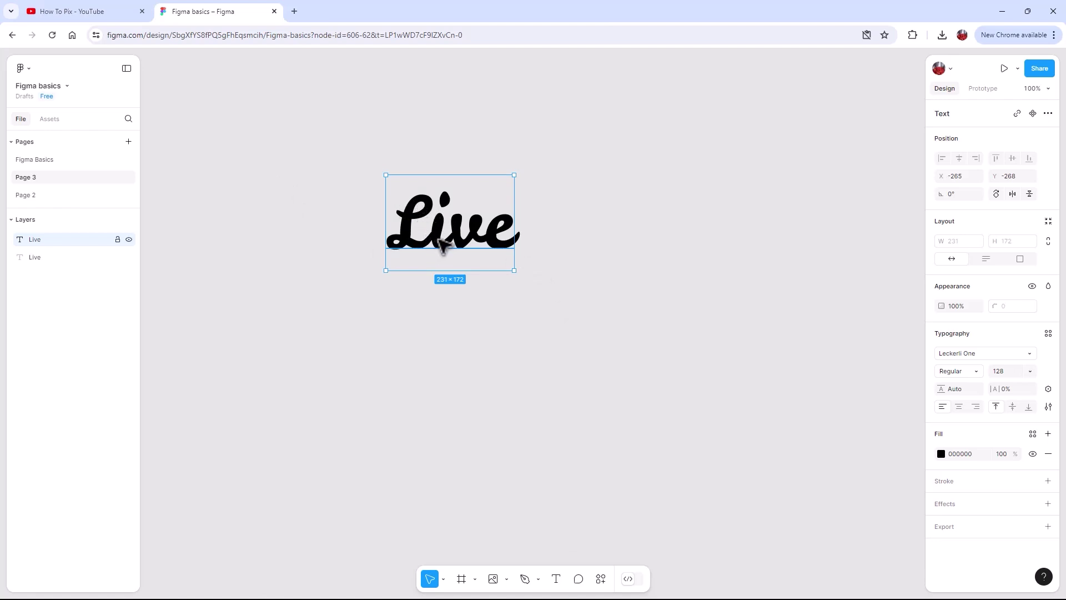
Step: Duplicate 'Live' twice below and retype the copies as 'Life' and 'to the Max'
left_click_drag(443, 245, 456, 314)
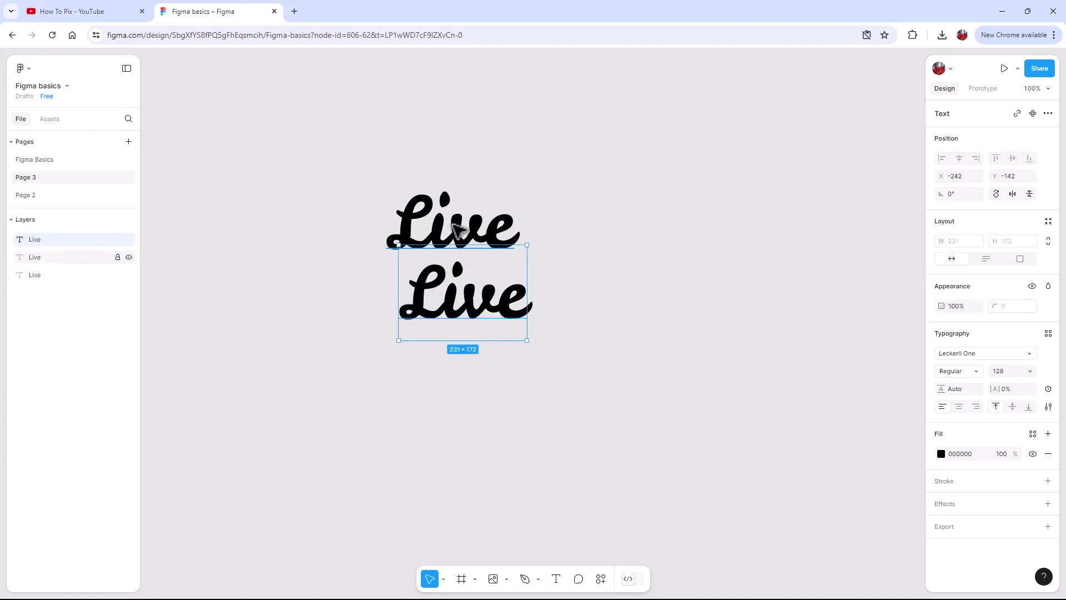
left_click_drag(457, 228, 514, 382)
double_click(489, 307)
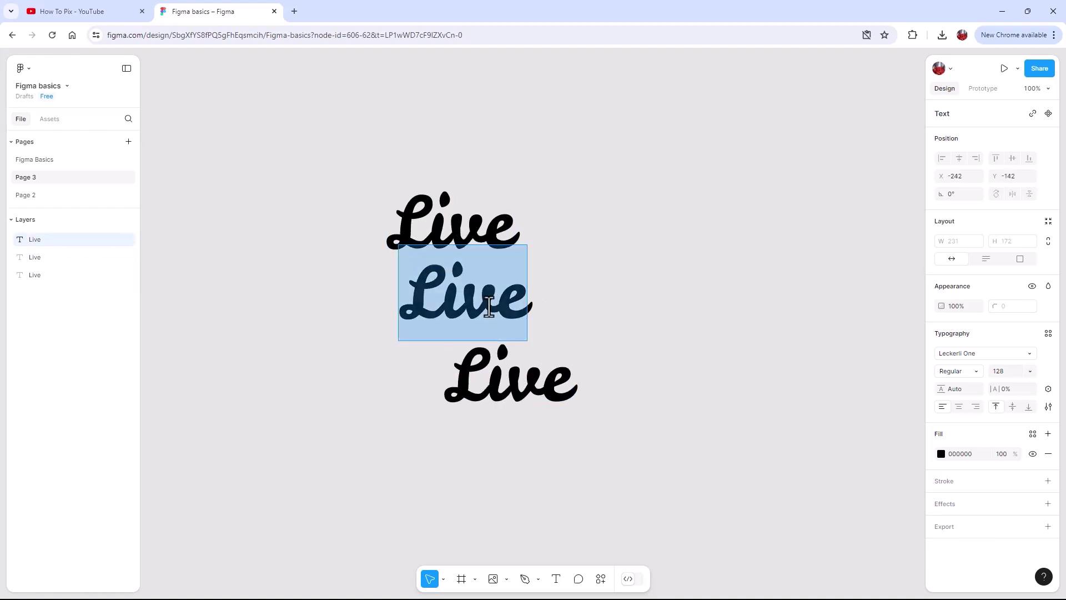
type("Life")
double_click(502, 376)
type("t")
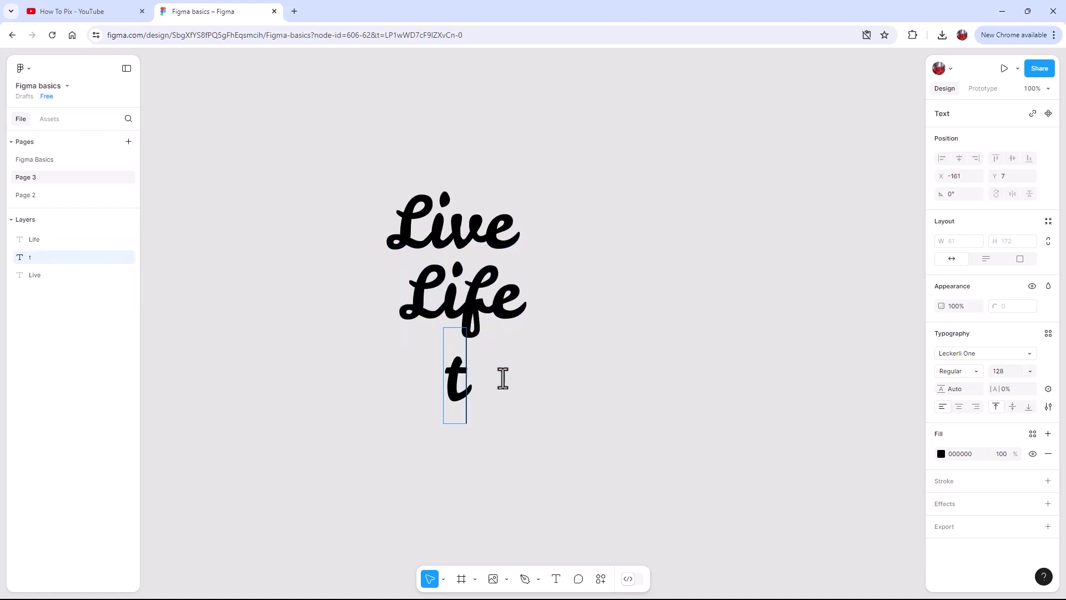
type("o the Max")
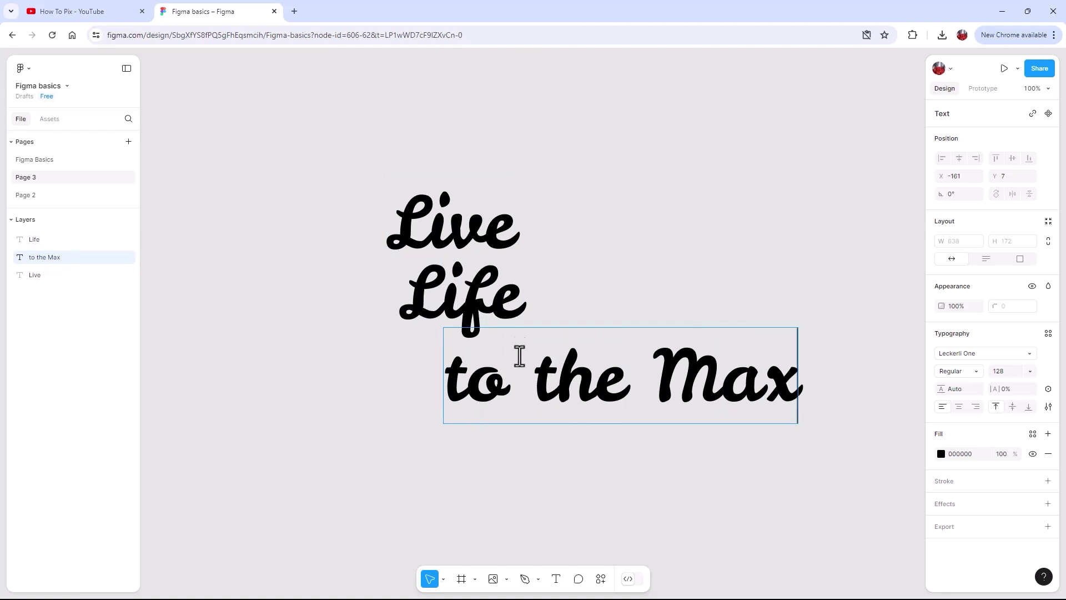
Step: Rework the lines into 'Live Life', 'to the' and 'Max', right-aligning Live Life with Max
double_click(504, 224)
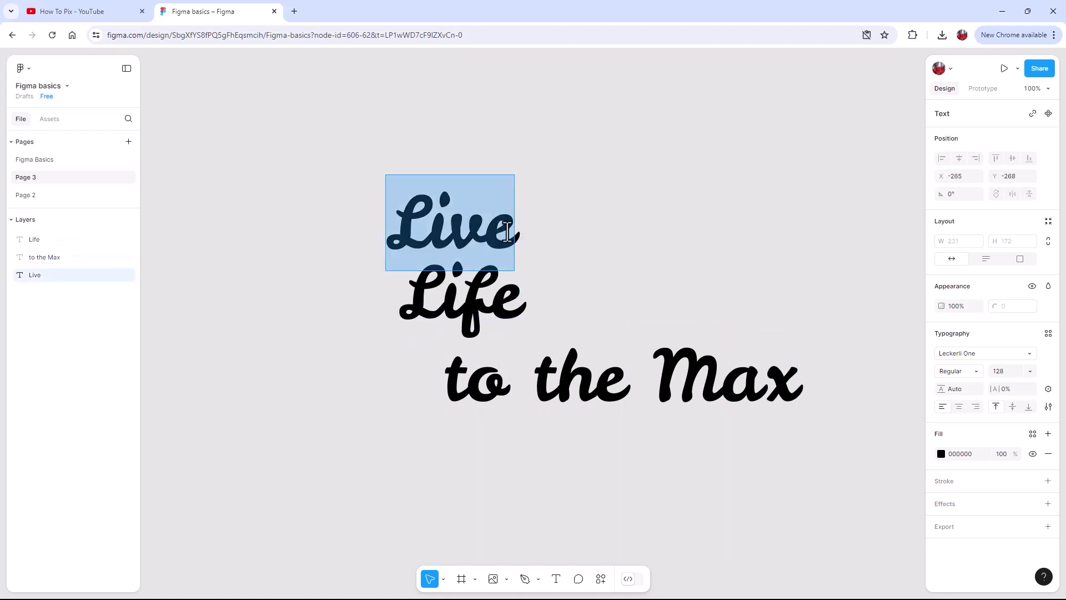
left_click(507, 232)
type("Life")
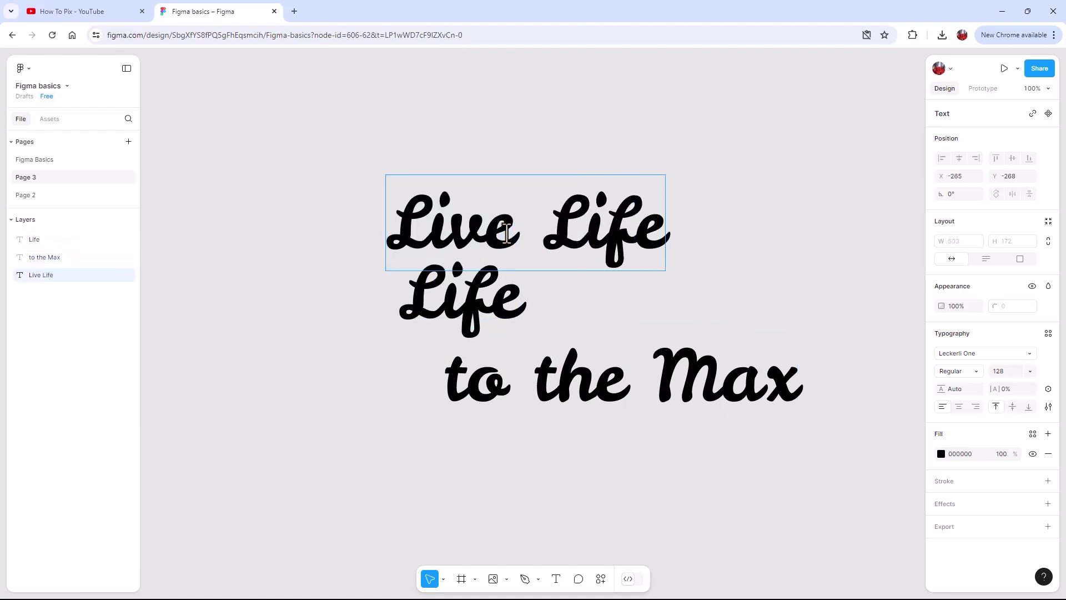
double_click(466, 300)
type("to the")
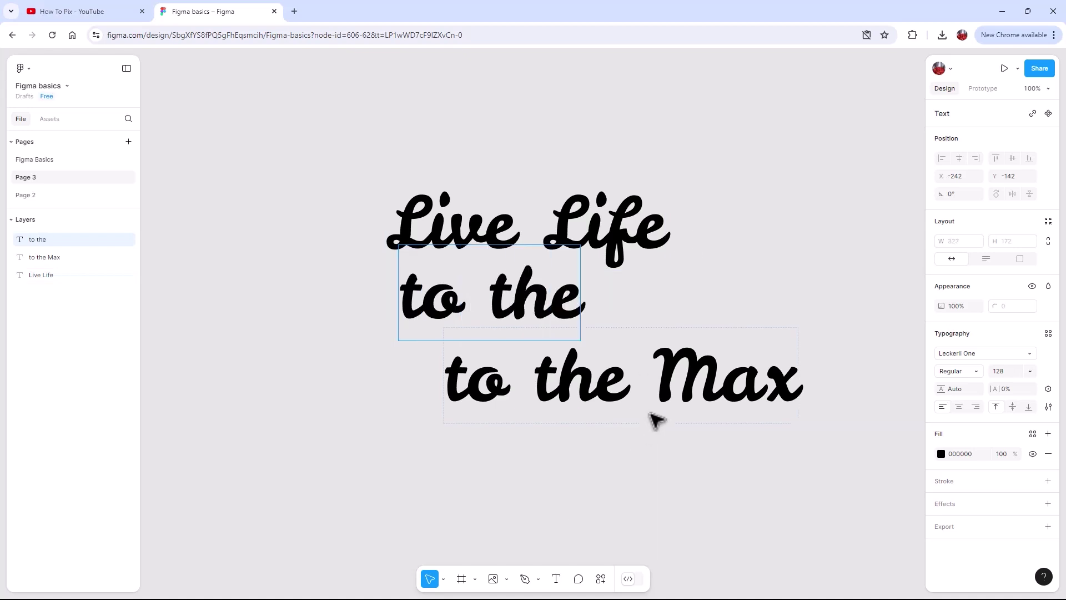
double_click(654, 378)
left_click_drag(655, 377, 411, 389)
key("BackSpace")
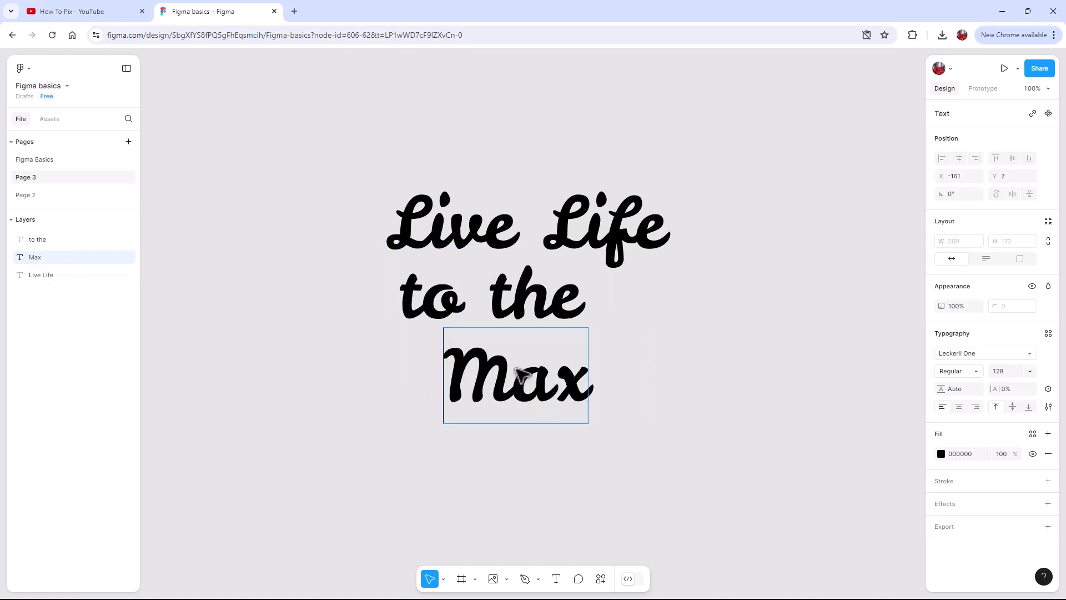
key("Escape")
left_click_drag(502, 377, 528, 361)
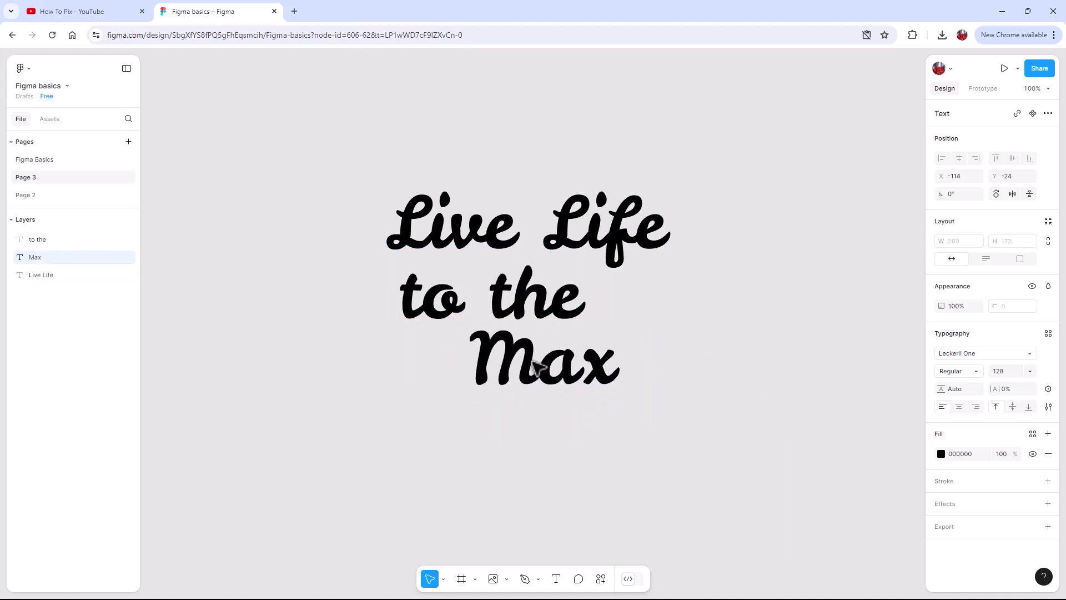
mouse_move(389, 233)
left_mouse_down()
mouse_move(377, 233)
mouse_move(379, 247)
left_mouse_up()
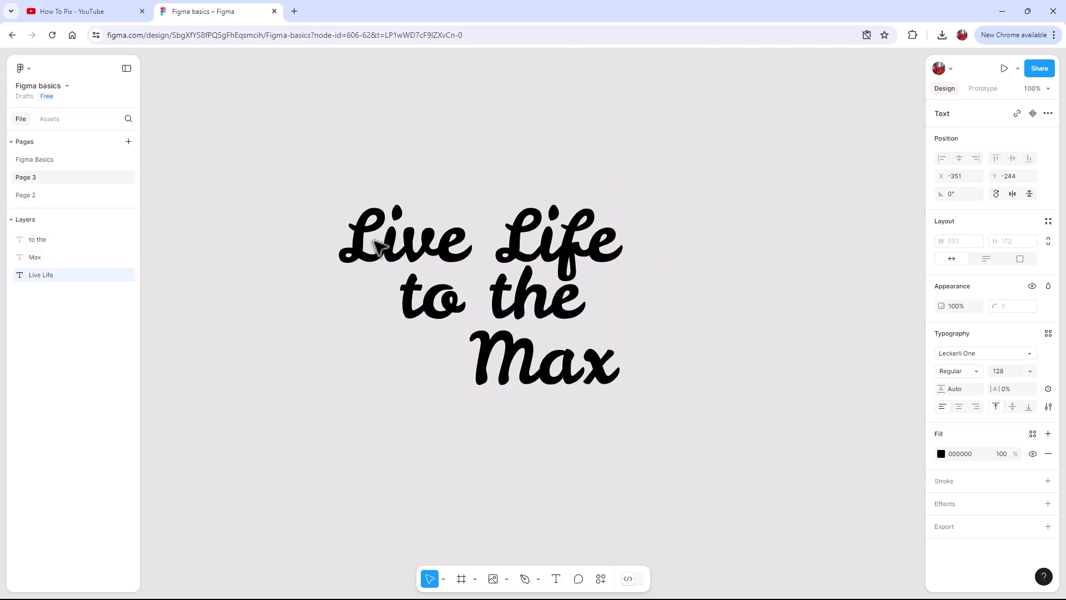
Step: Resize the 'to the' box, set it to size 96 and move it up under Live Life
left_click(439, 297)
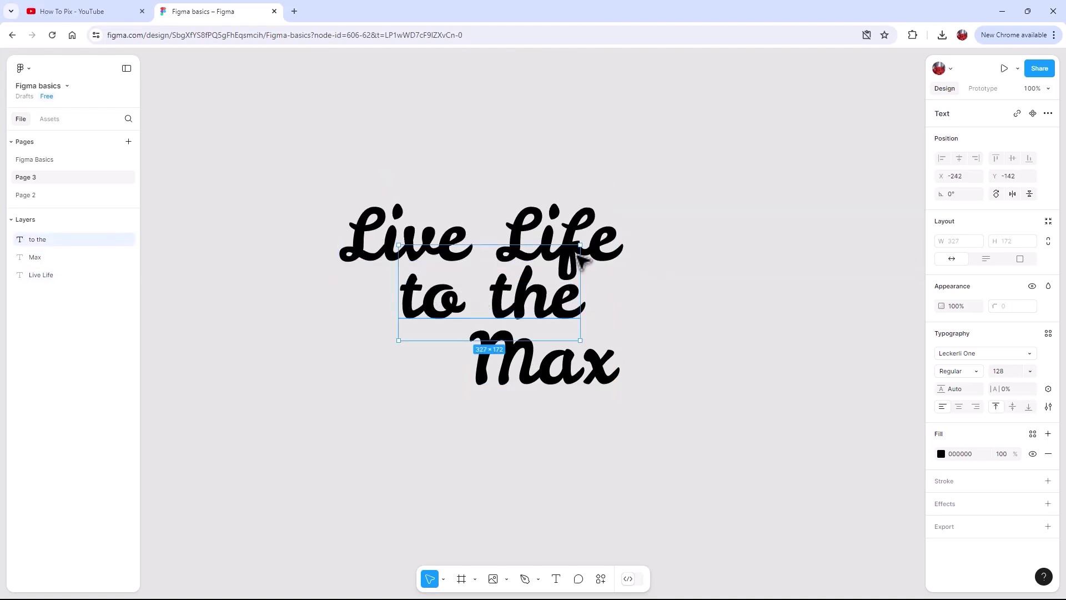
mouse_move(581, 245)
left_mouse_down()
mouse_move(563, 262)
mouse_move(585, 261)
left_mouse_up()
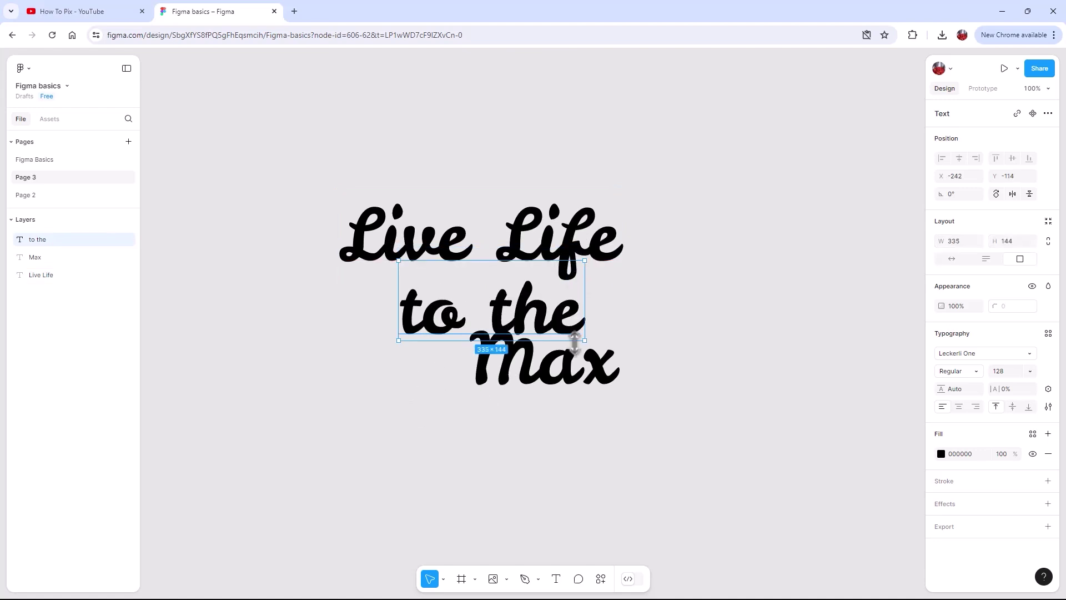
mouse_move(579, 338)
left_mouse_down()
mouse_move(572, 321)
mouse_move(589, 335)
left_mouse_up()
left_click(997, 371)
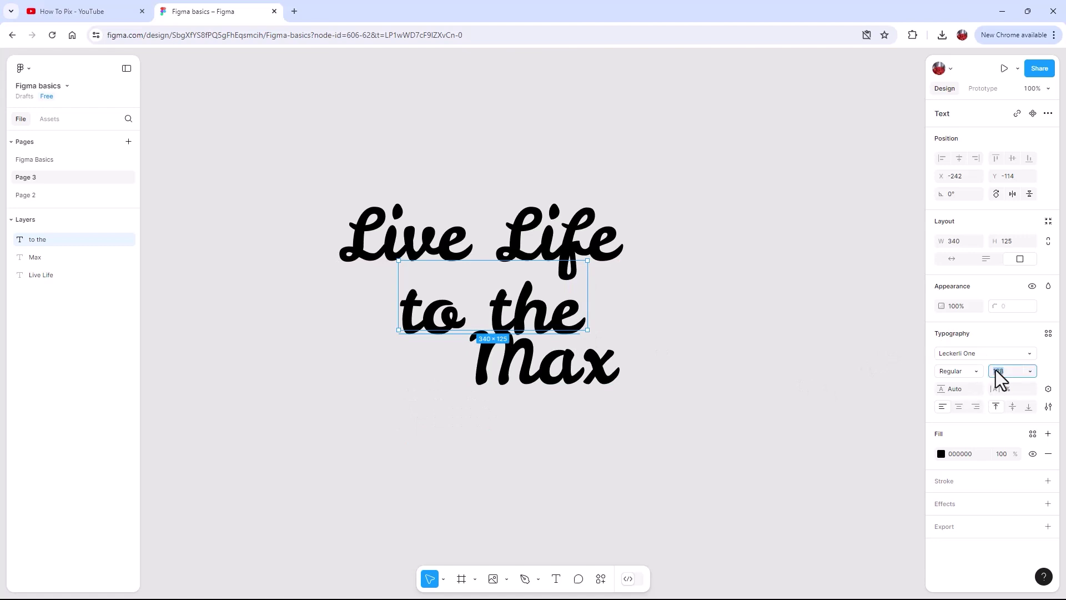
left_click(1030, 371)
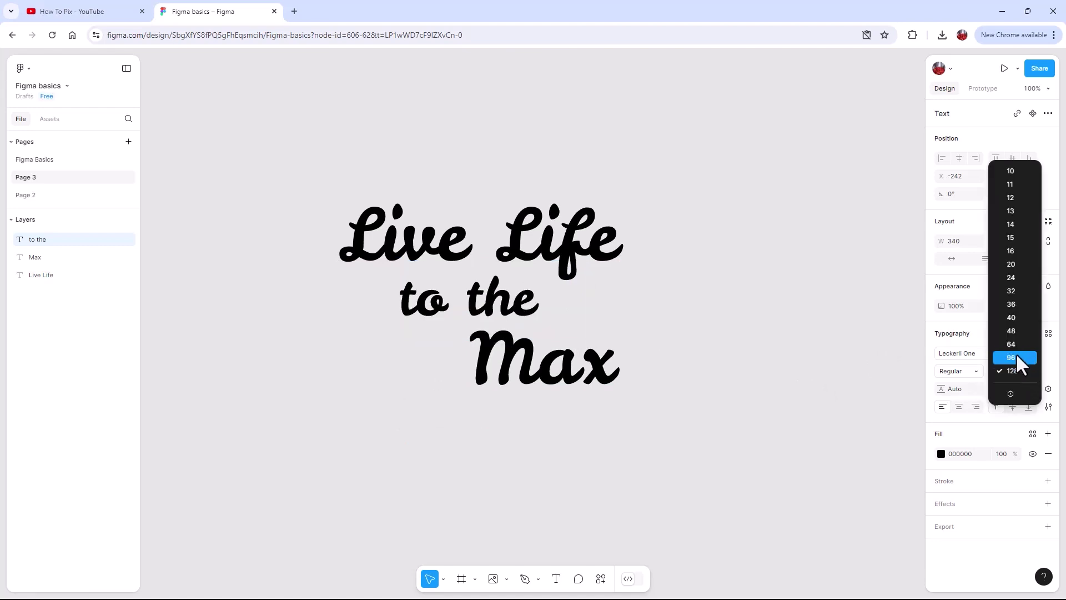
left_click(1024, 357)
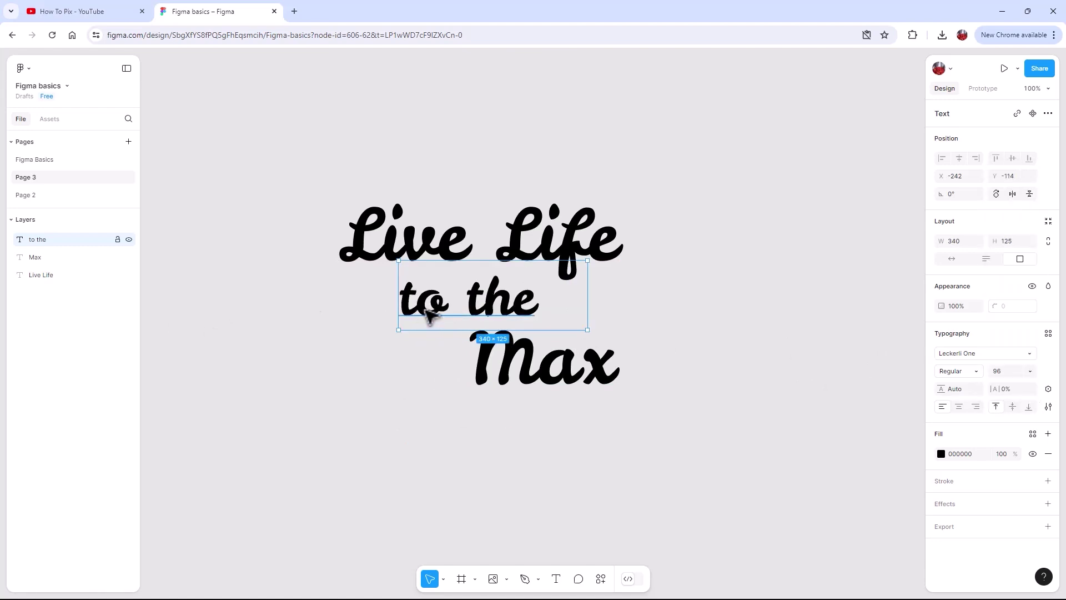
left_click_drag(428, 310, 466, 303)
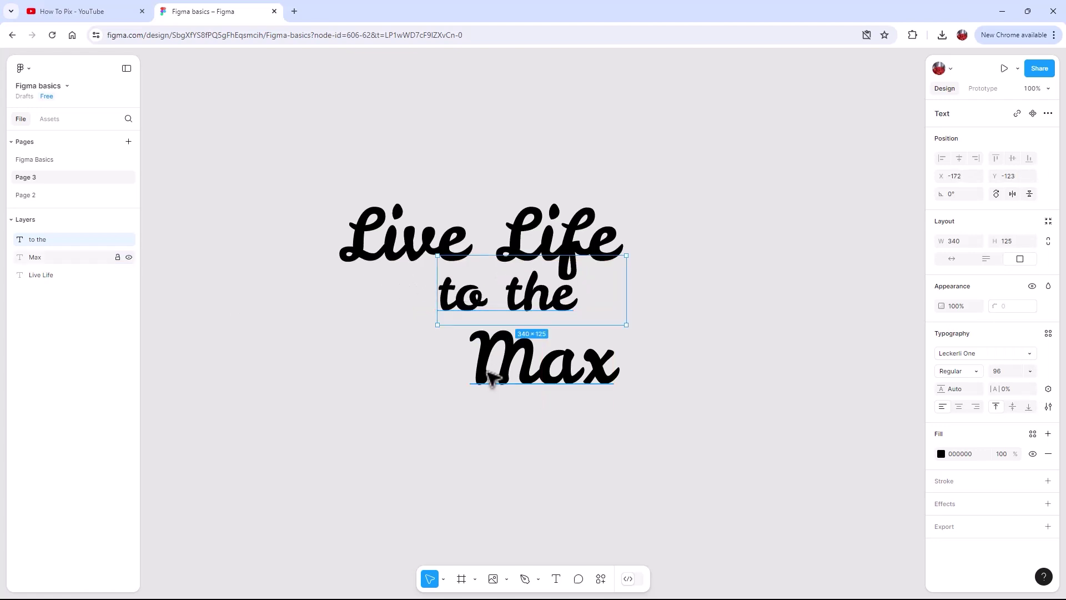
Step: Move 'Max' left and up beneath 'to the', keeping it at size 128
left_click_drag(489, 378, 389, 354)
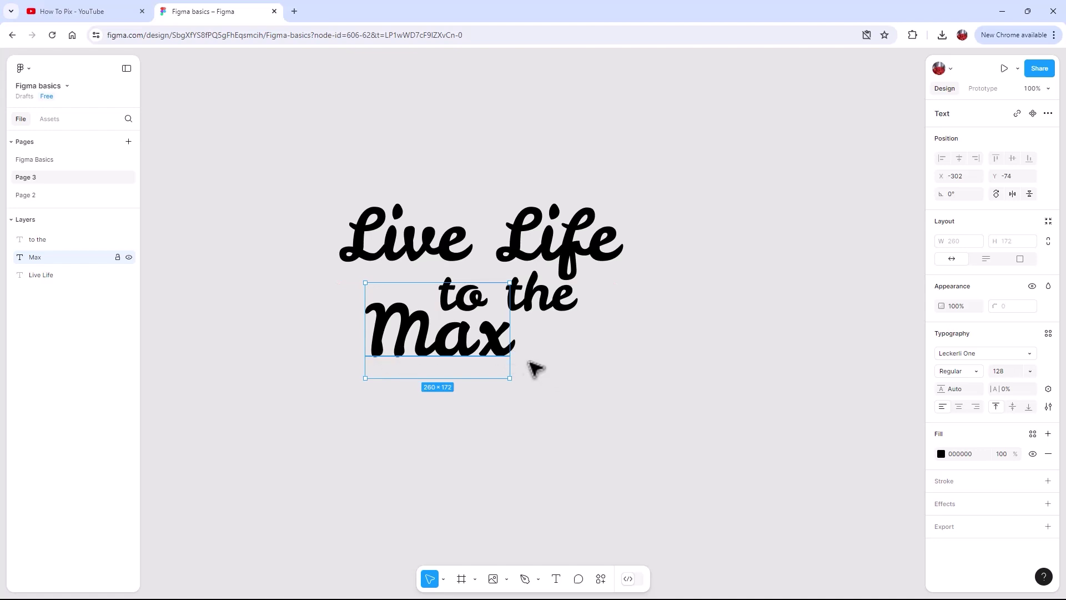
double_click(436, 347)
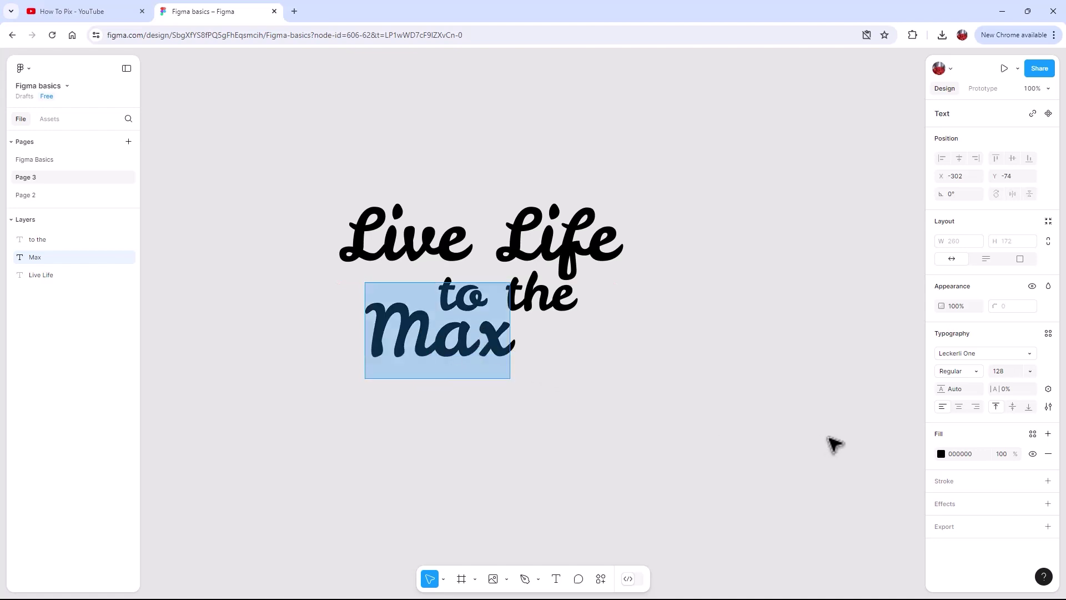
left_click(1032, 373)
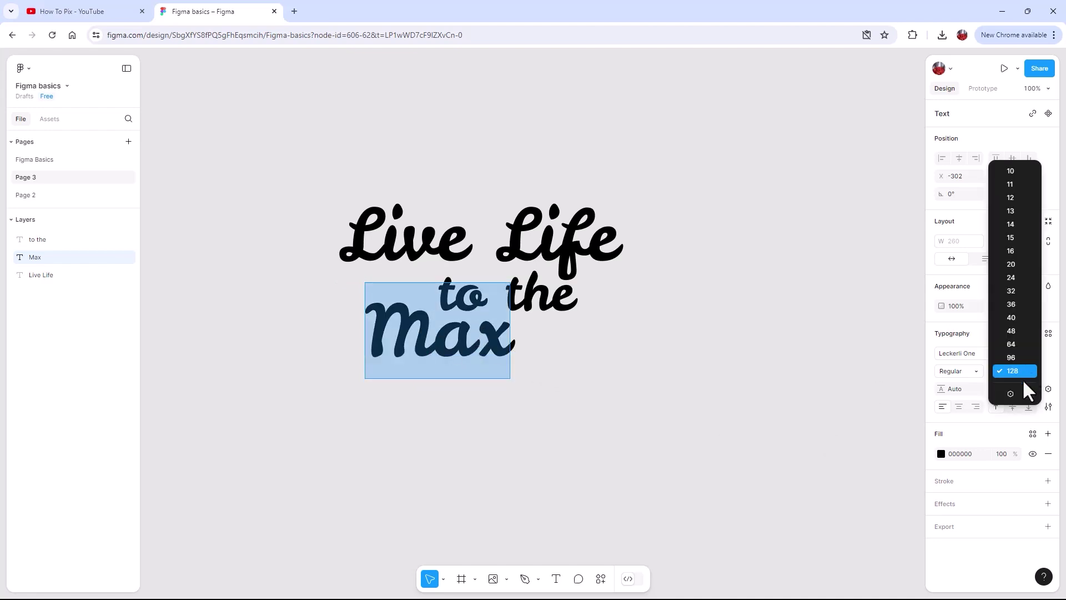
left_click(616, 381)
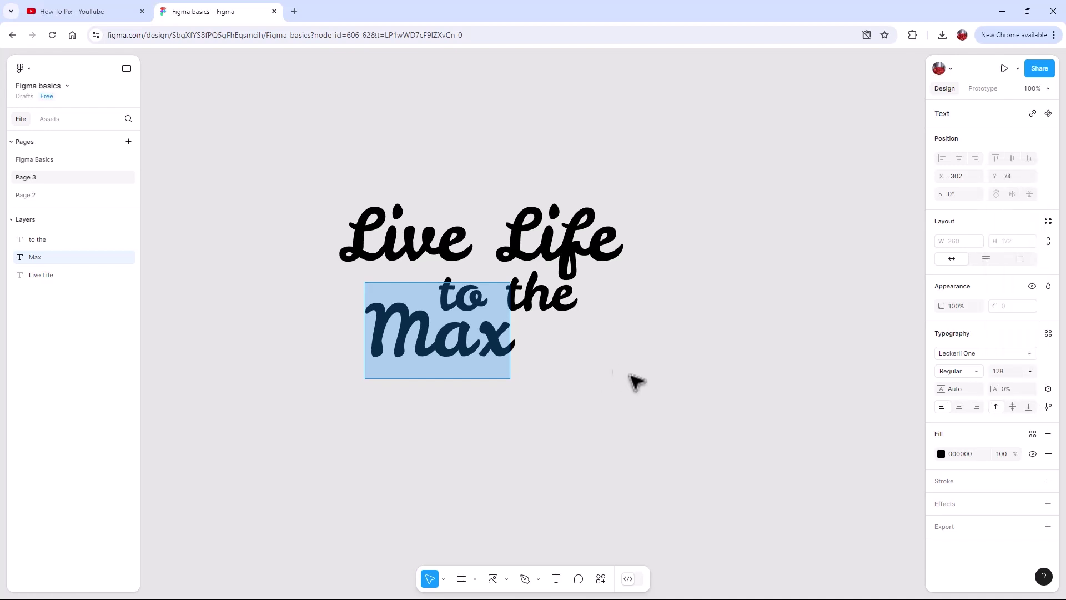
key("Escape")
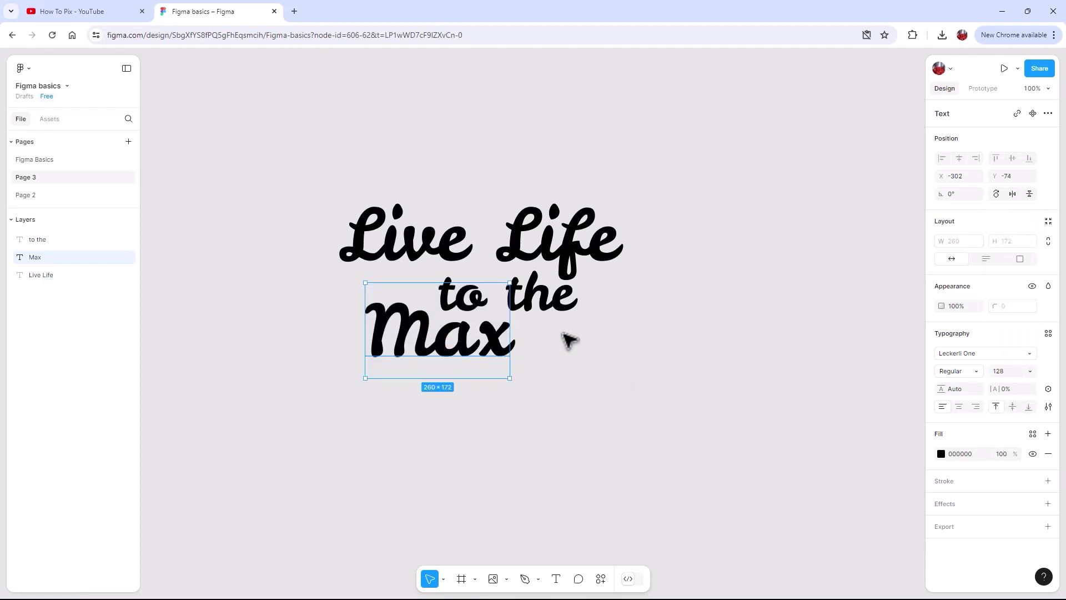
left_click(565, 351)
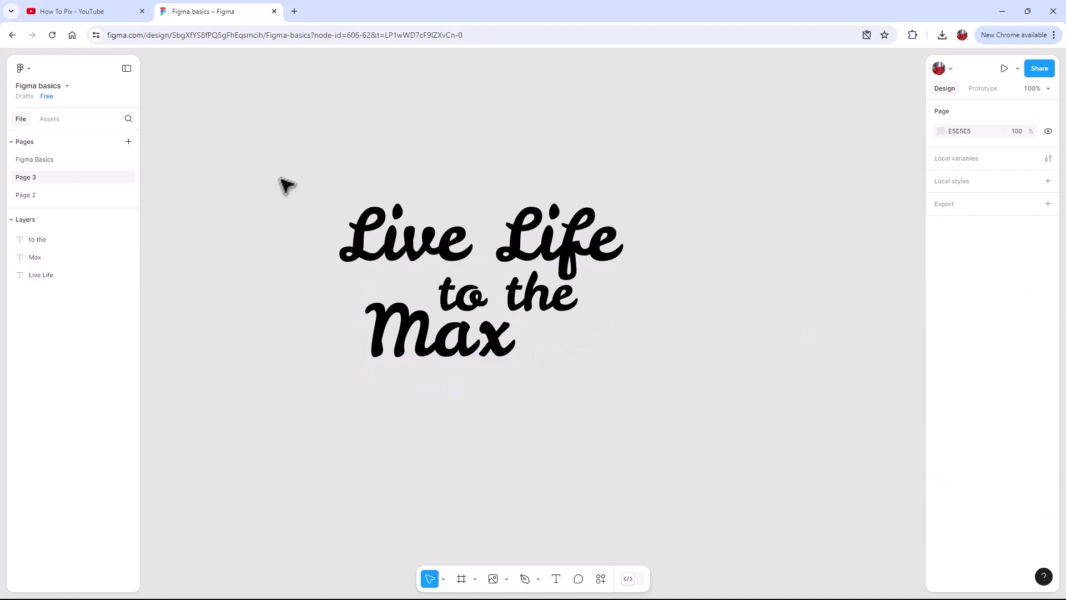
Step: Select the three text lines and combine them with Union selection
left_click_drag(286, 181, 594, 364)
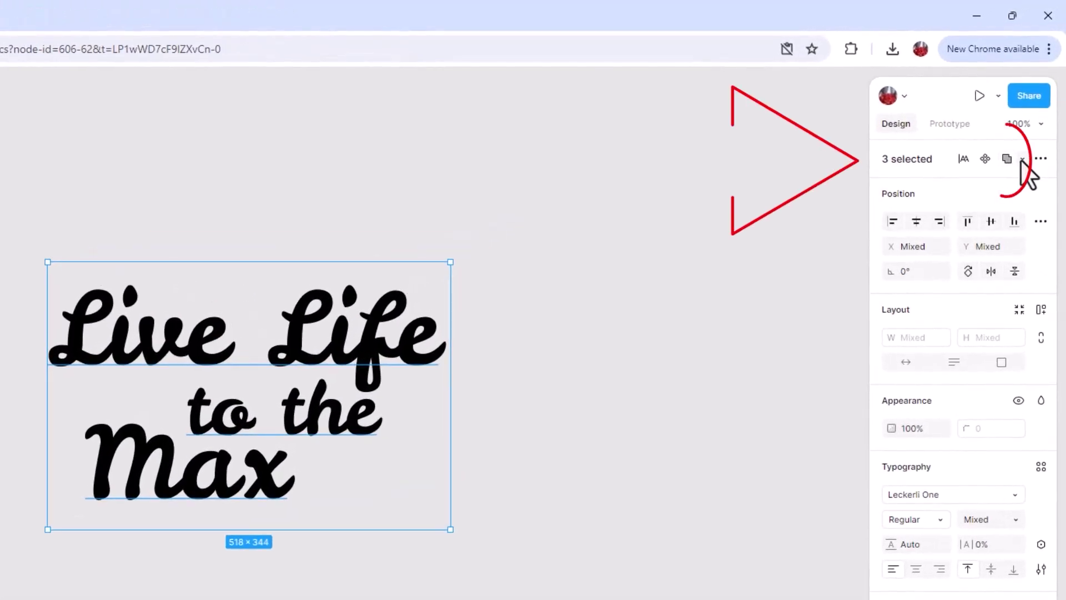
left_click(1023, 160)
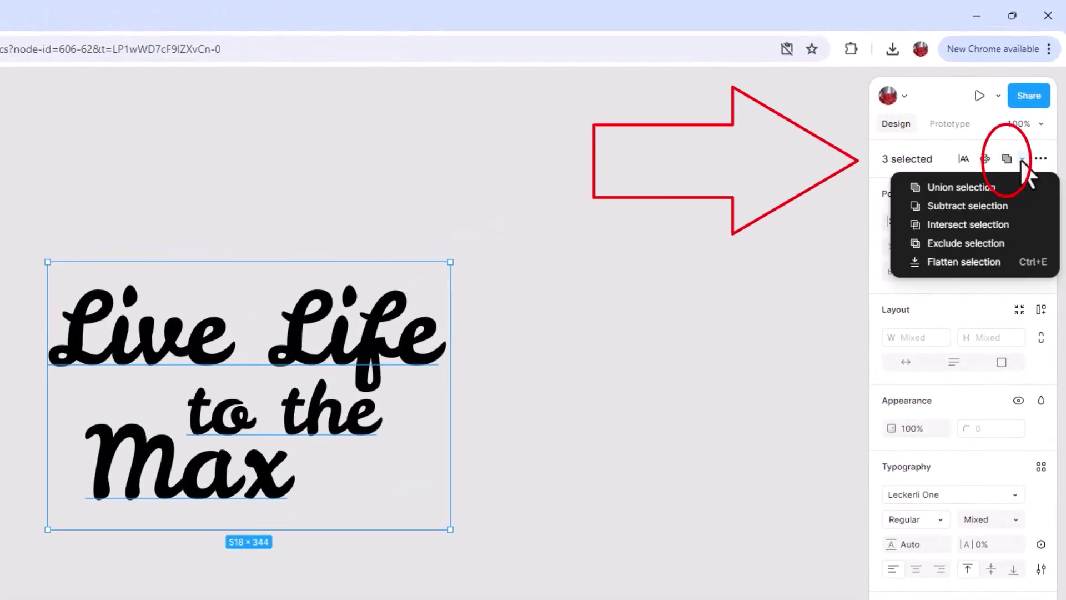
left_click(984, 180)
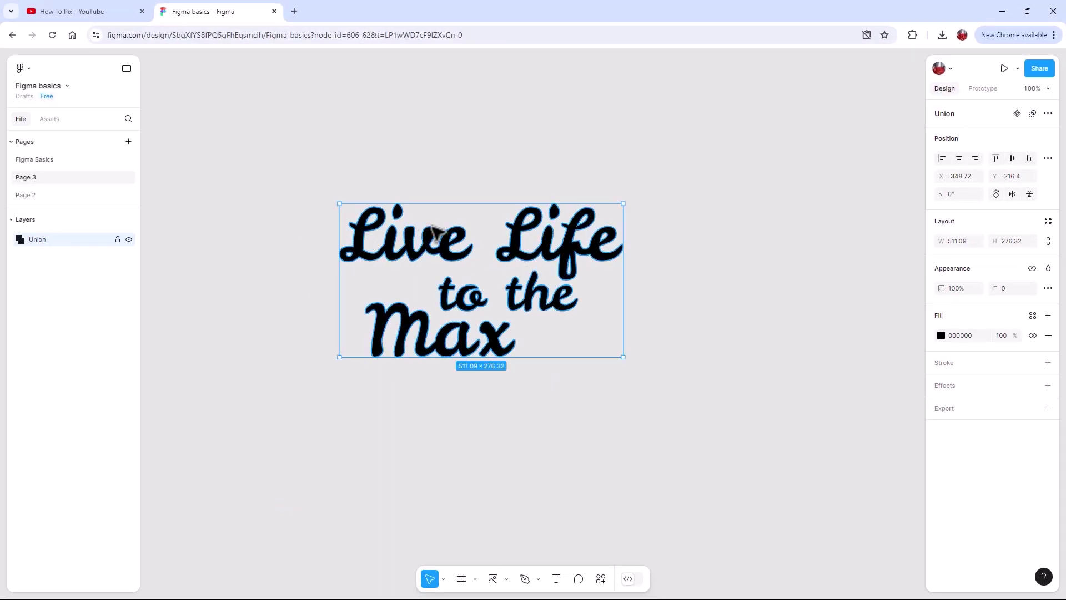
Step: Change the Union's fill from solid to Image and add a PDF export setting
left_click(940, 335)
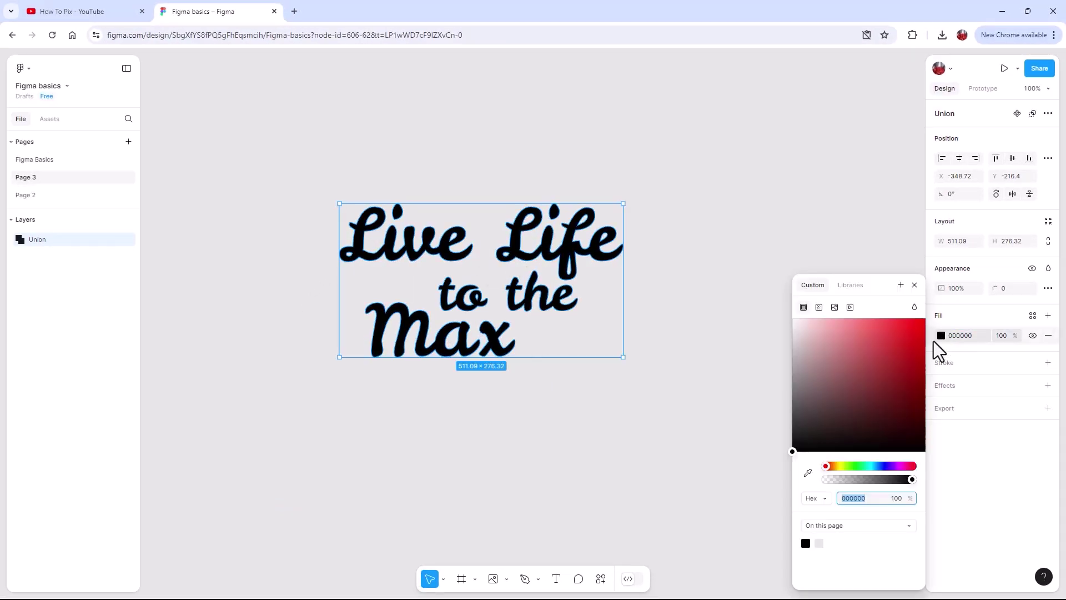
left_click(835, 307)
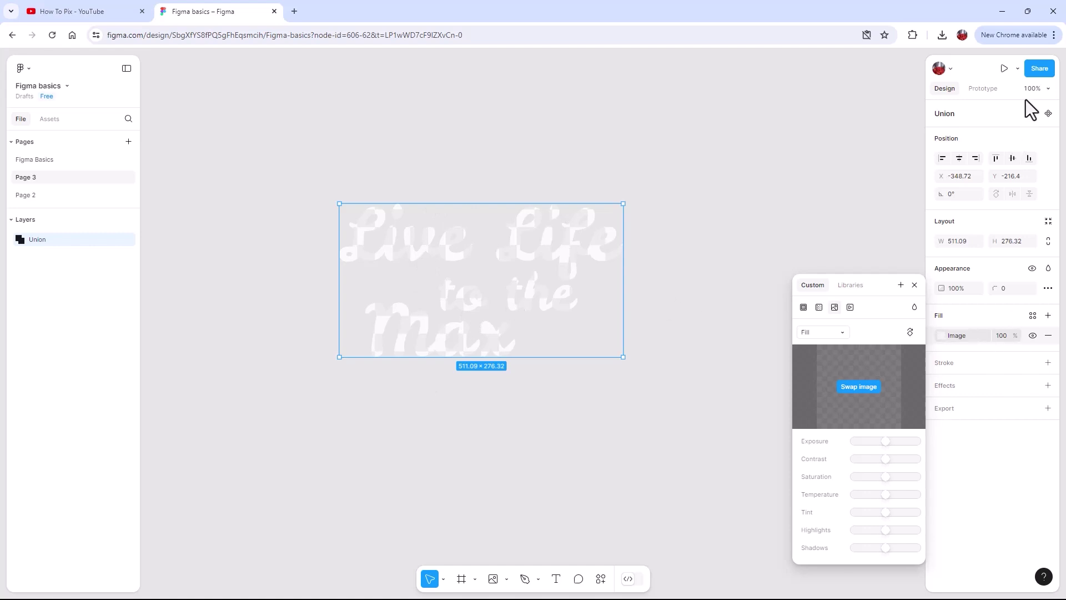
left_click(951, 408)
left_click(995, 429)
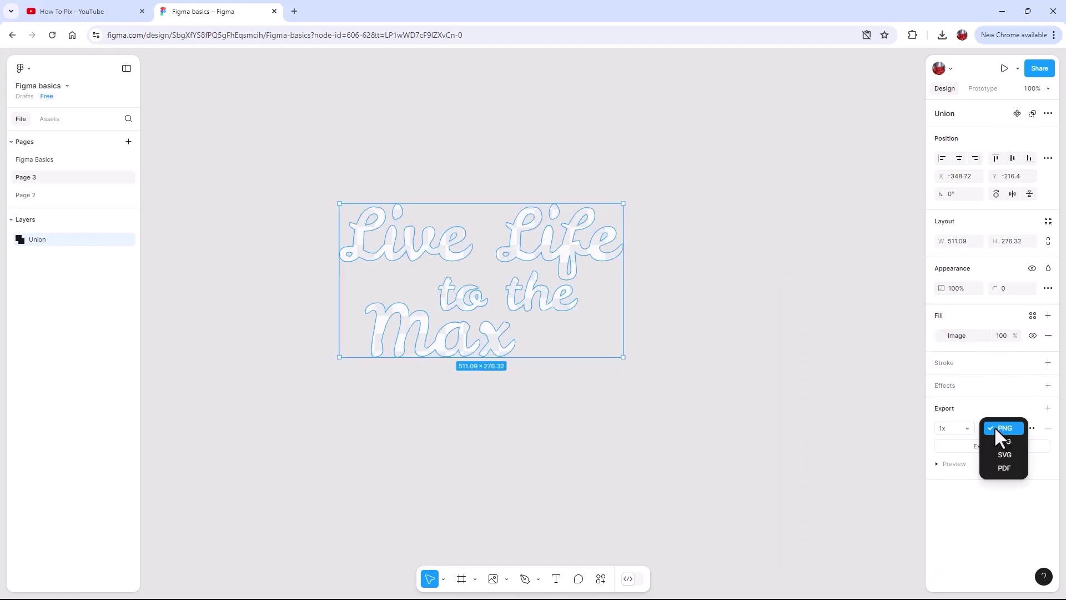
left_click(1007, 468)
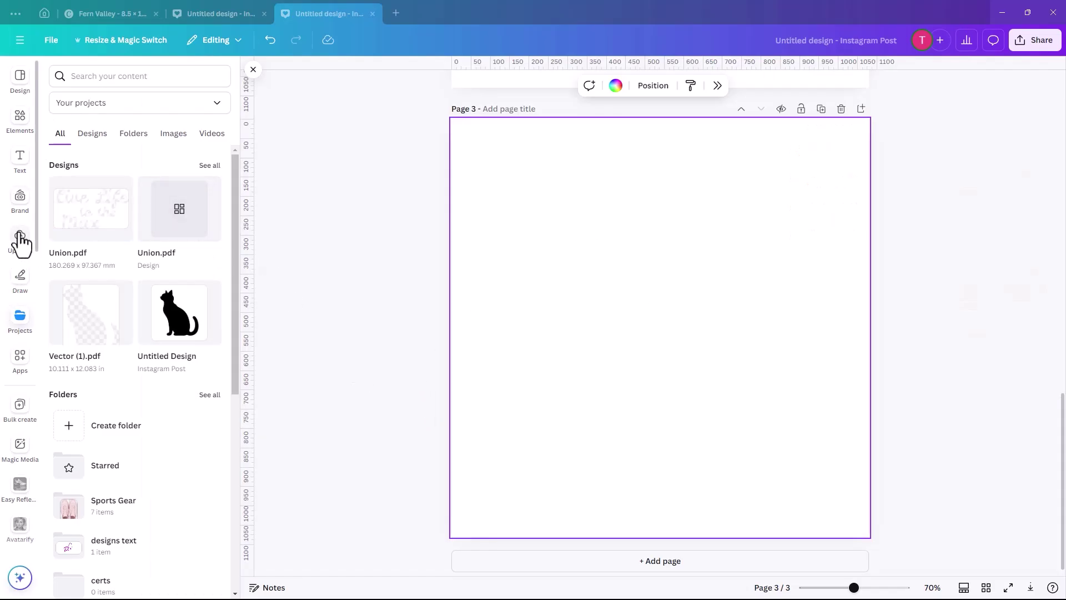
Step: Insert Union.pdf from Projects, shrink it, and nudge it toward the upper middle
left_click(98, 223)
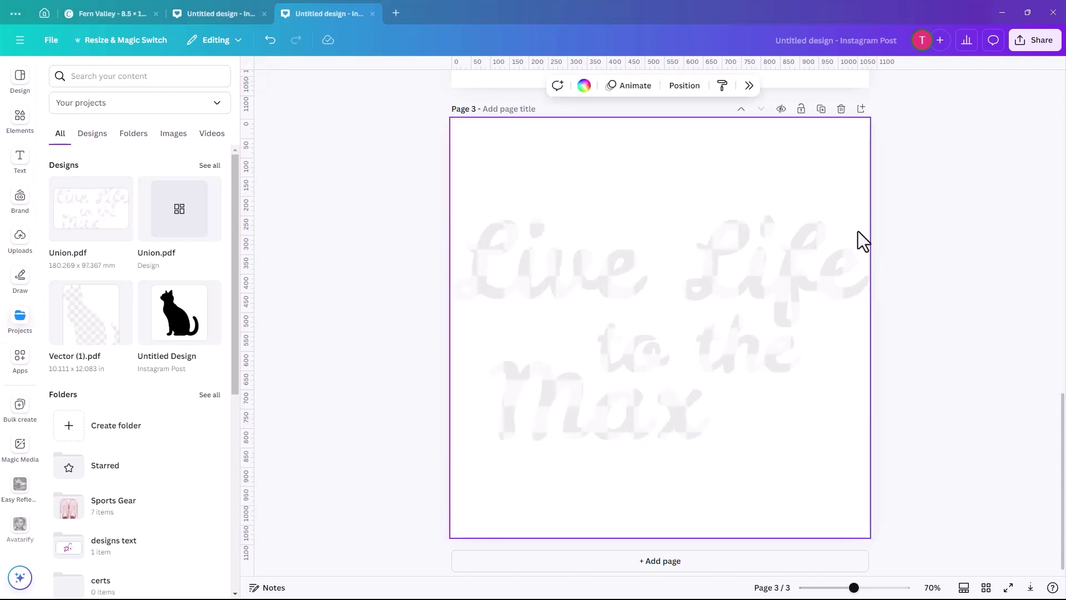
left_click(819, 253)
left_click_drag(853, 227, 797, 261)
left_click_drag(700, 340, 709, 310)
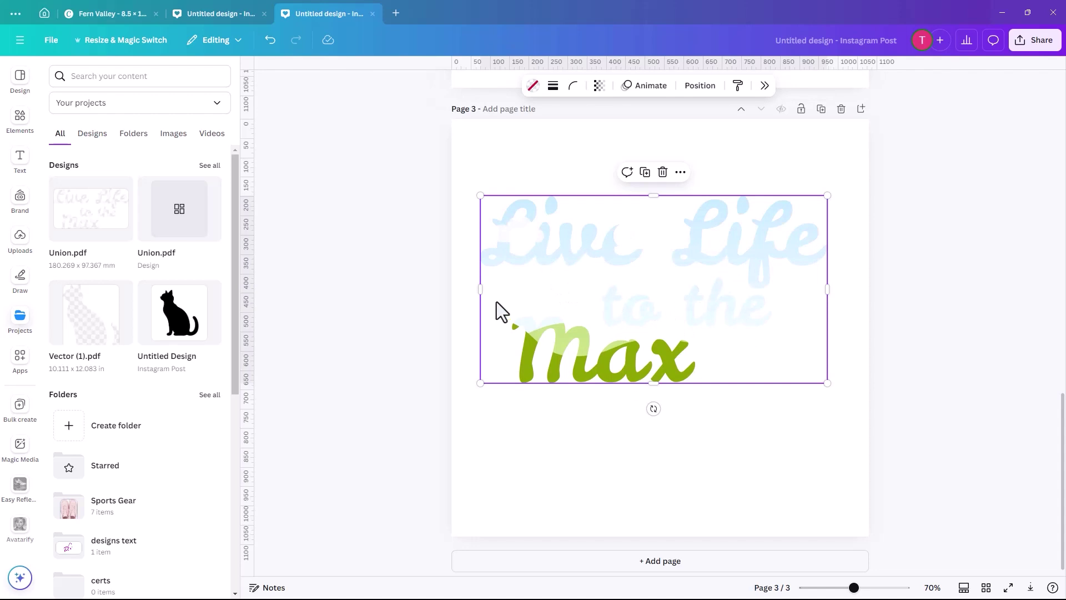
Step: Drop the purple cloud photo from the 'night sky' results into the lettering frame
left_click(20, 119)
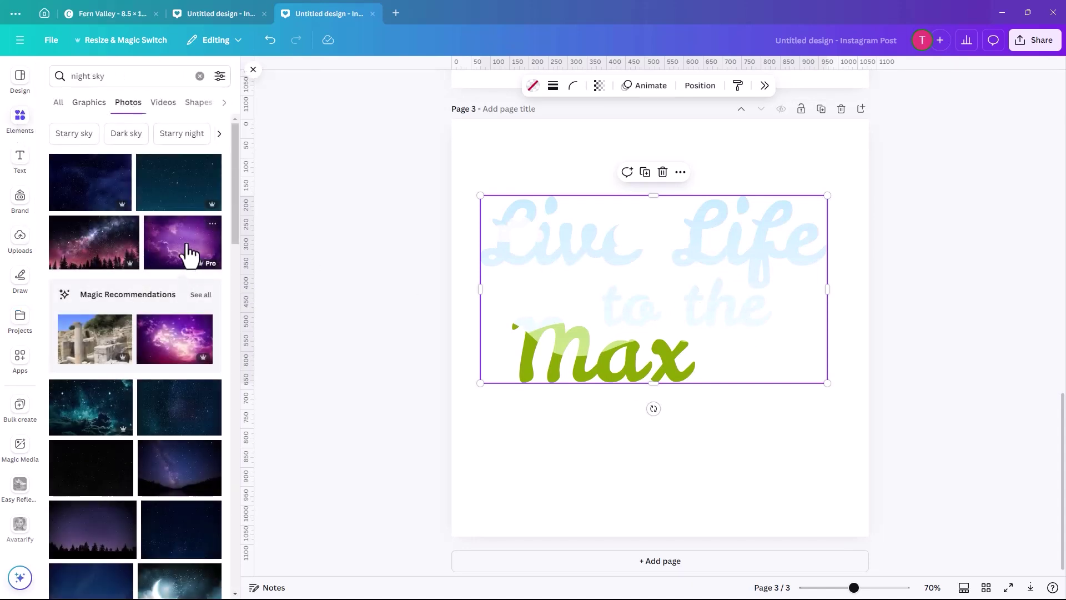
left_click_drag(191, 245, 535, 322)
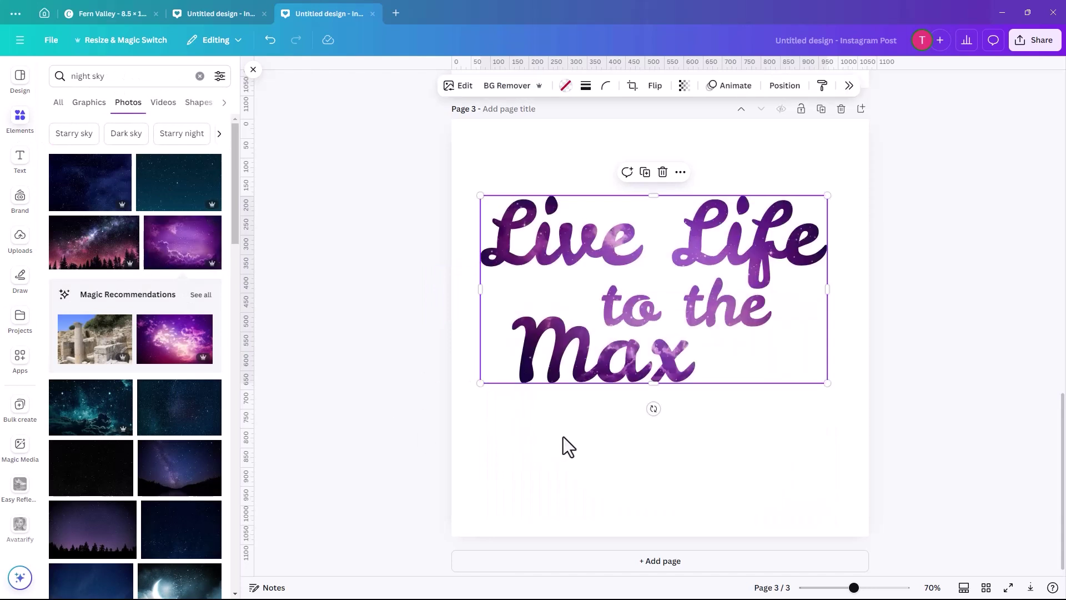
left_click(563, 437)
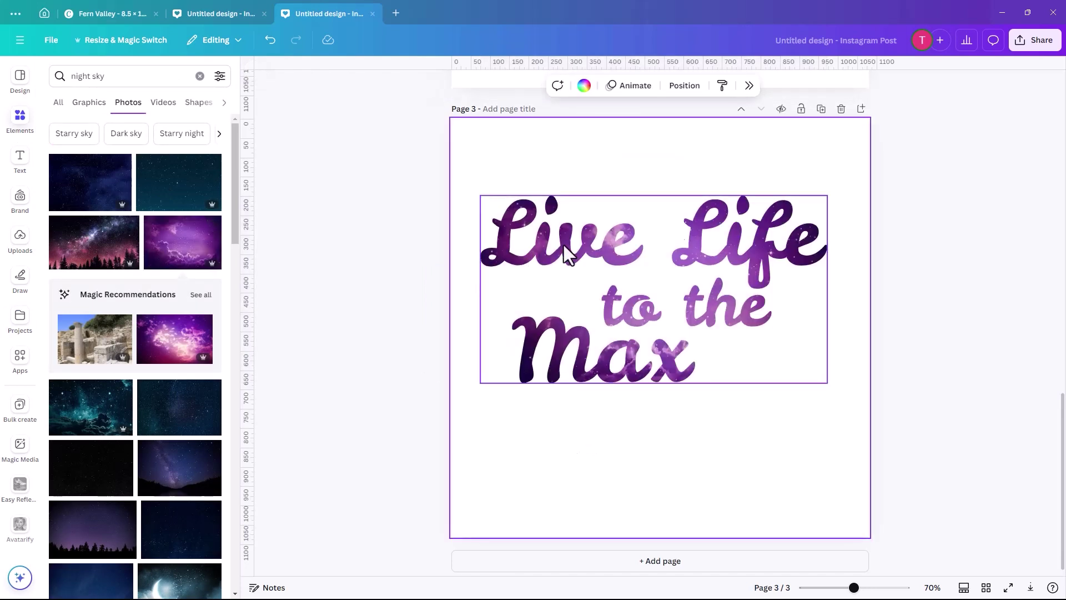